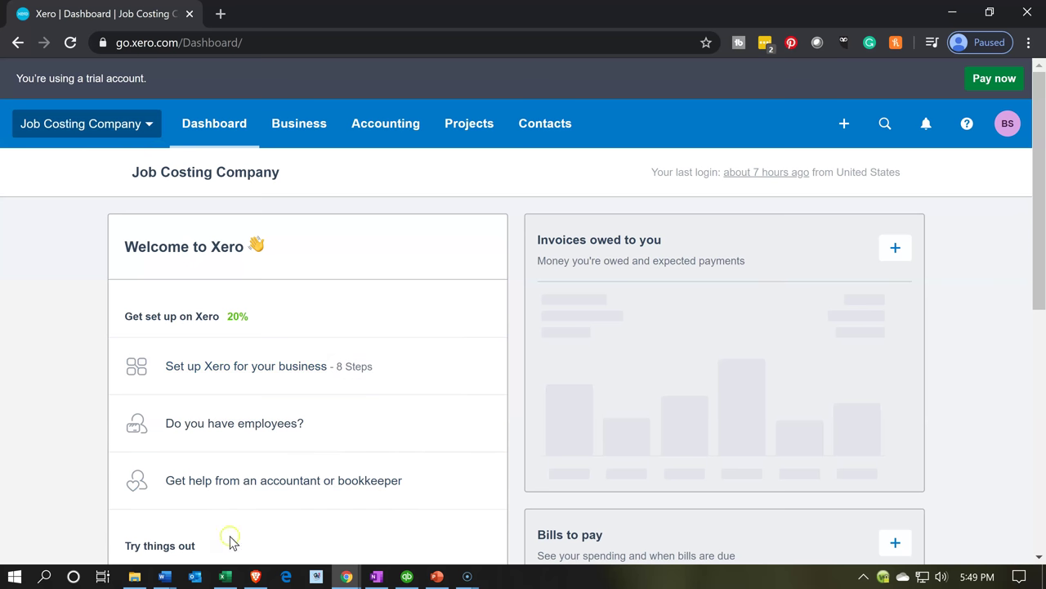
- Switch to the Excel job cost workbook and examine Job 14's 1/1 direct materials, direct labor and factory overhead costs
left_click(233, 577)
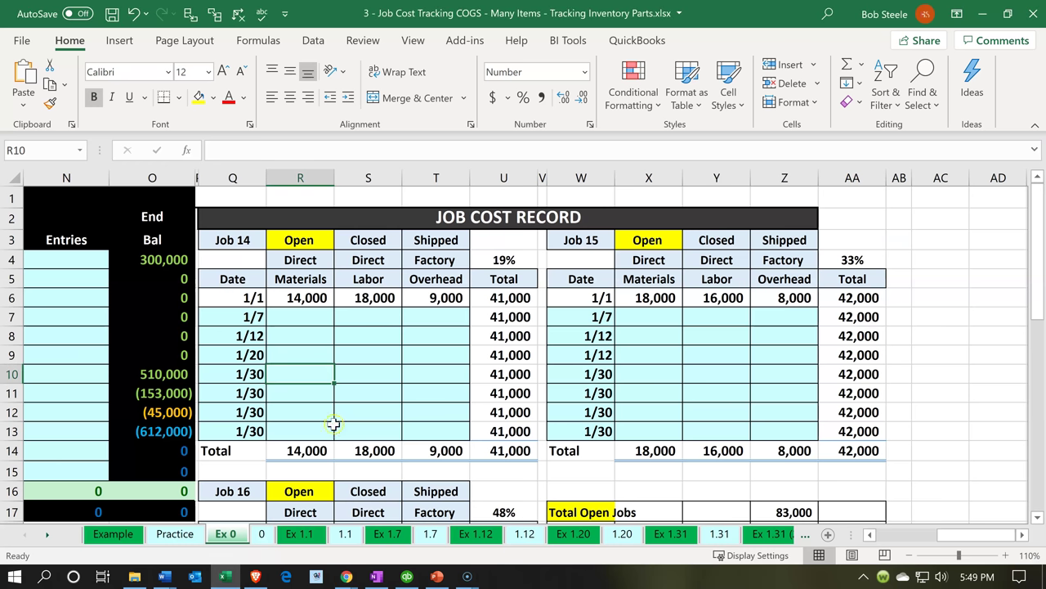
left_click(340, 406)
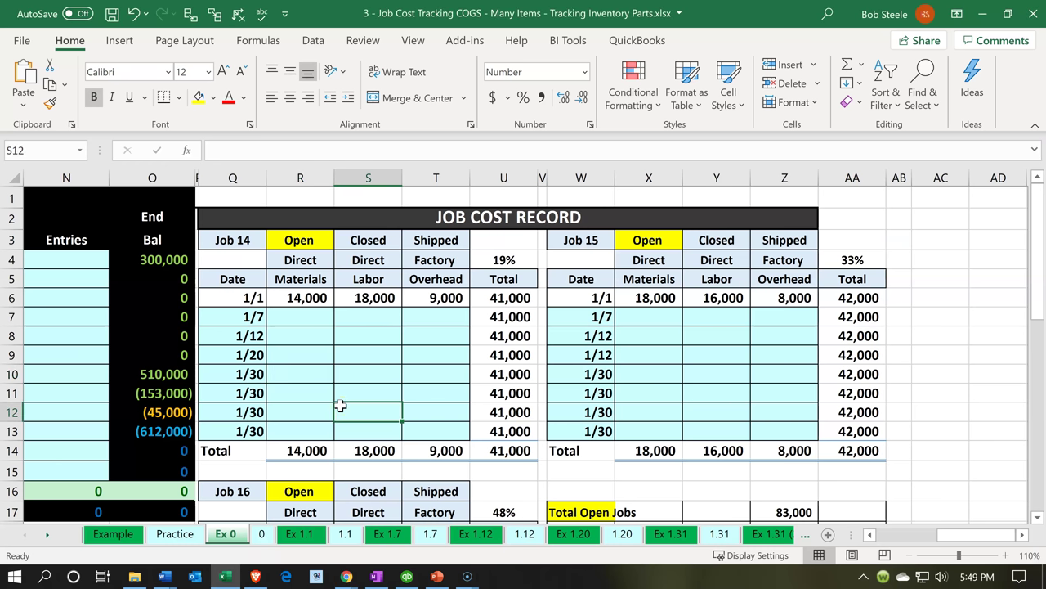
key("Up")
key("Up")
key("Up")
key("Up")
key("Up")
key("Up")
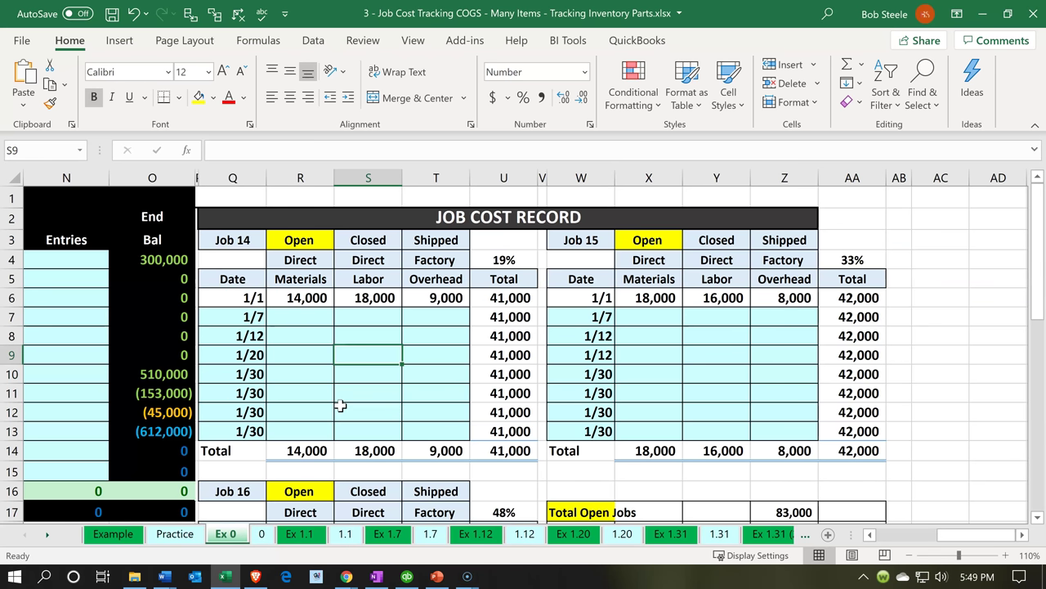
key("Left")
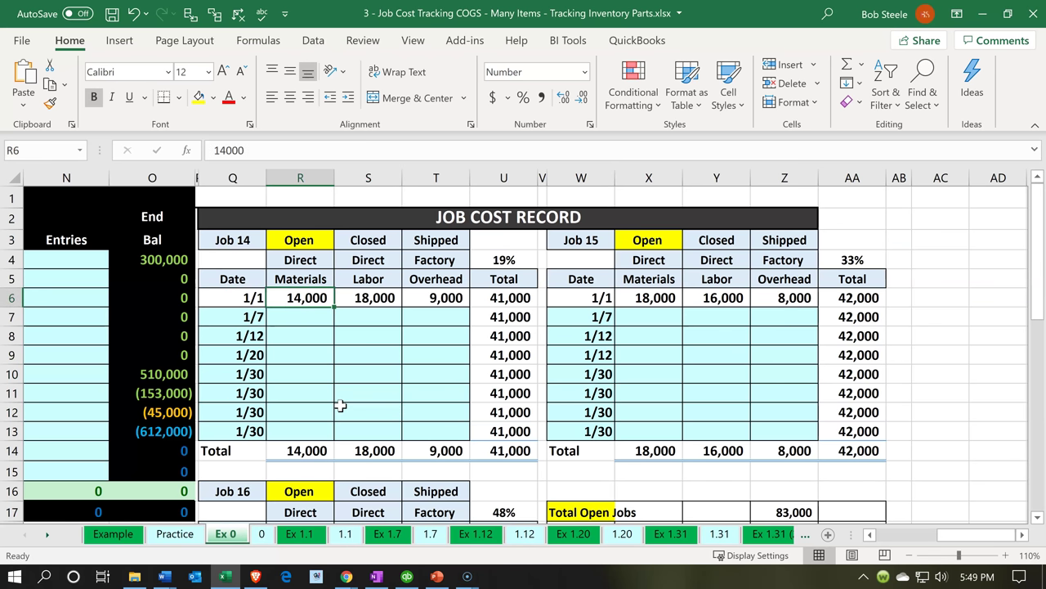
key("Right")
key("Right")
key("Right")
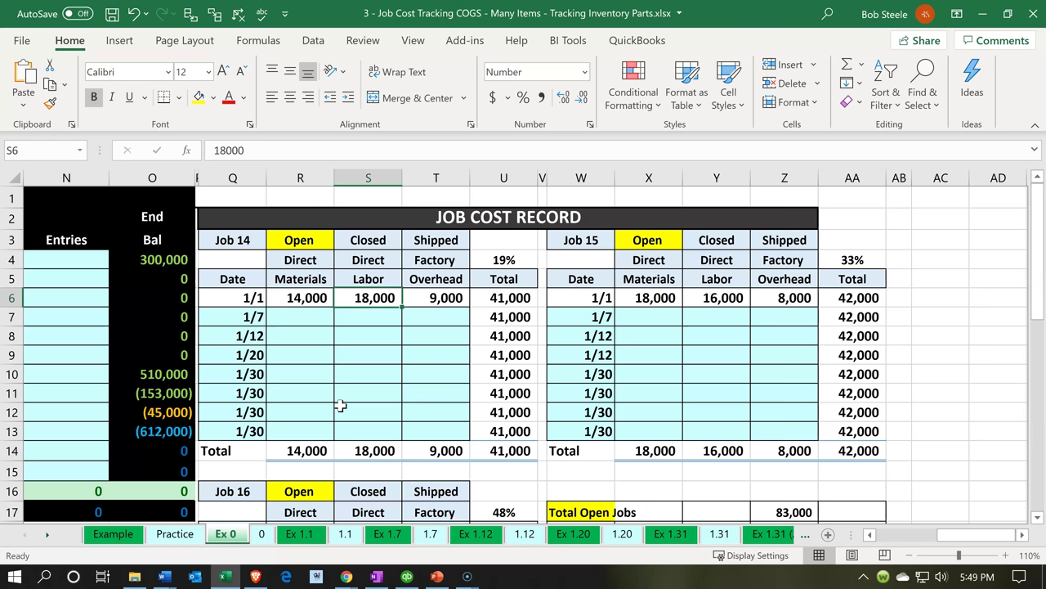
- Examine Job 15's 1/1 direct materials, direct labor and factory overhead costs in the job cost record
key("Right")
key("Right")
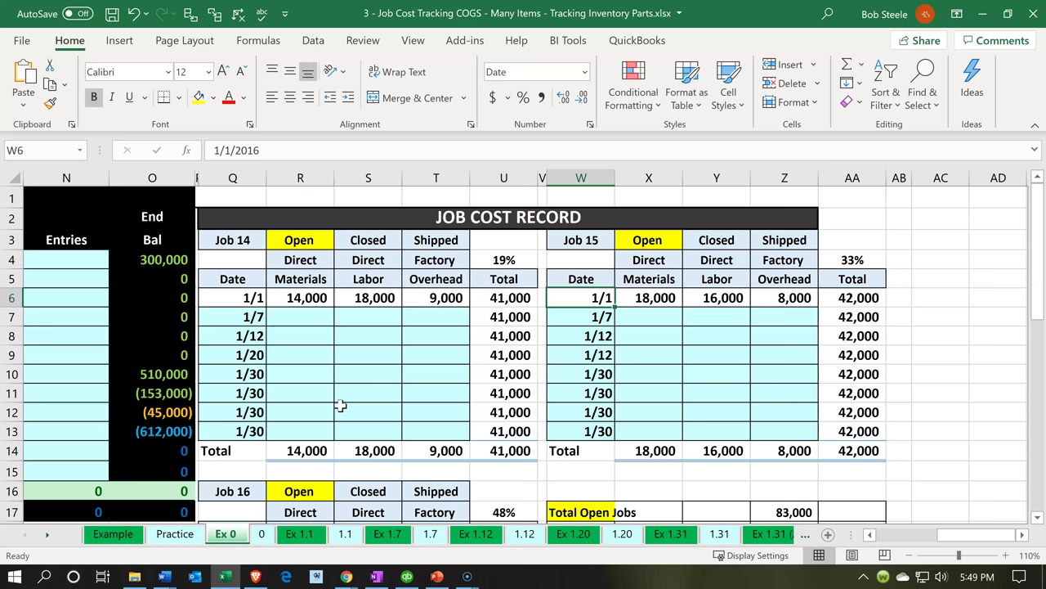
scroll(340, 405, "down", 1)
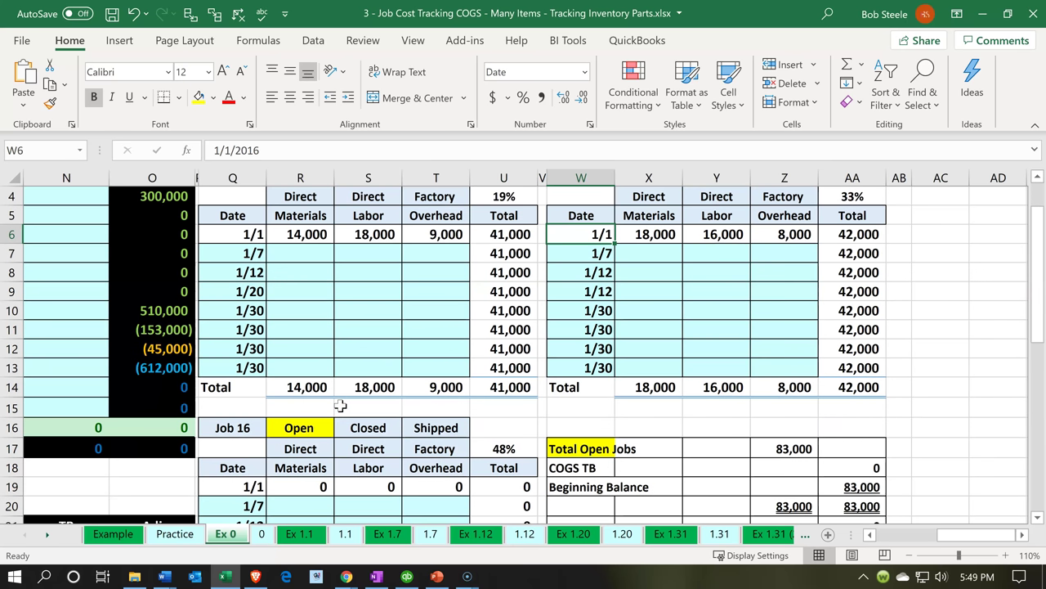
scroll(340, 406, "up", 1)
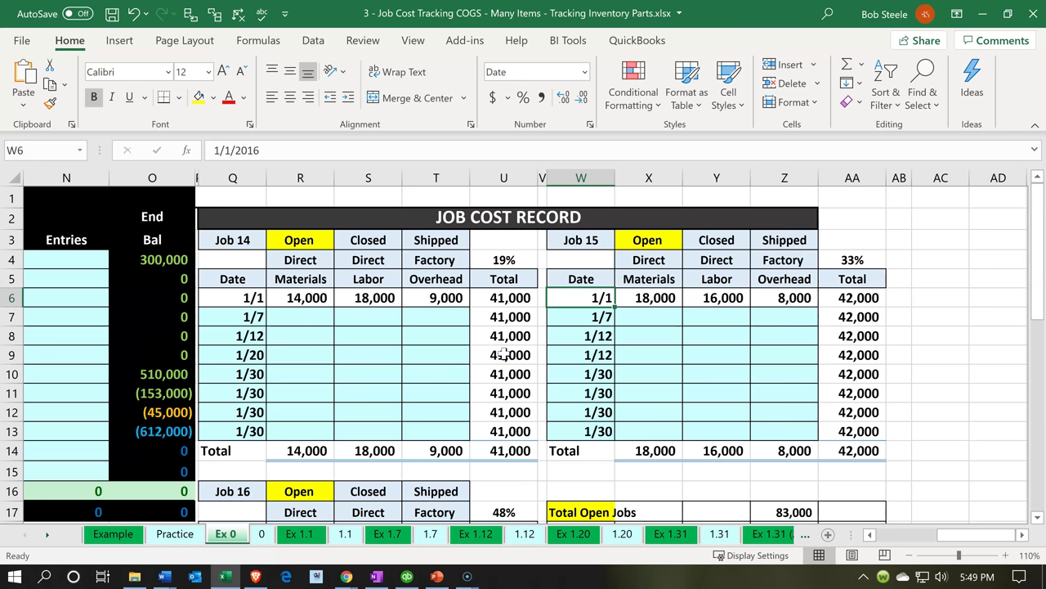
key("Right")
key("Right")
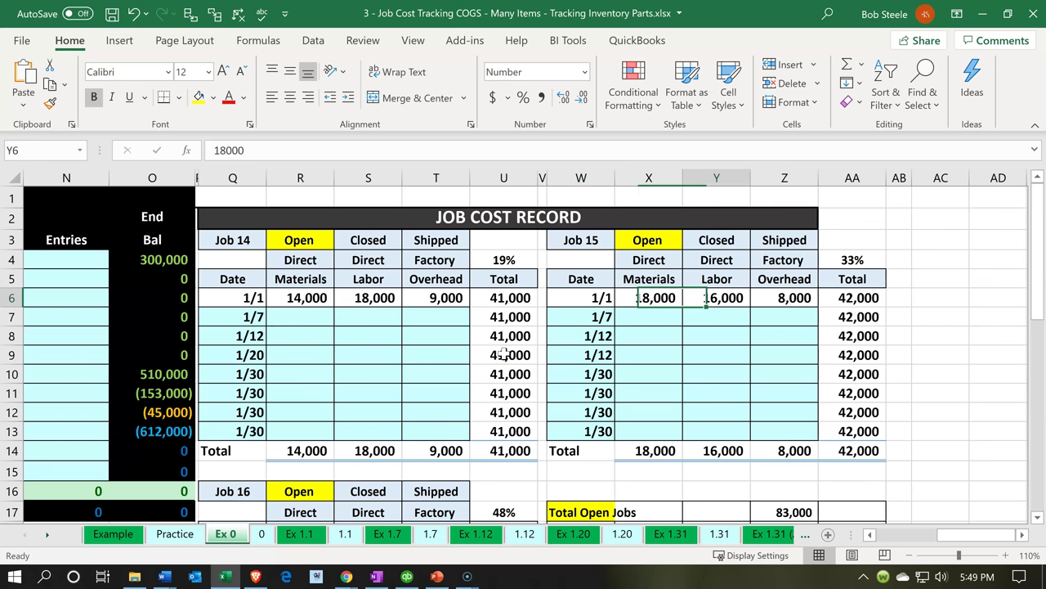
key("Right")
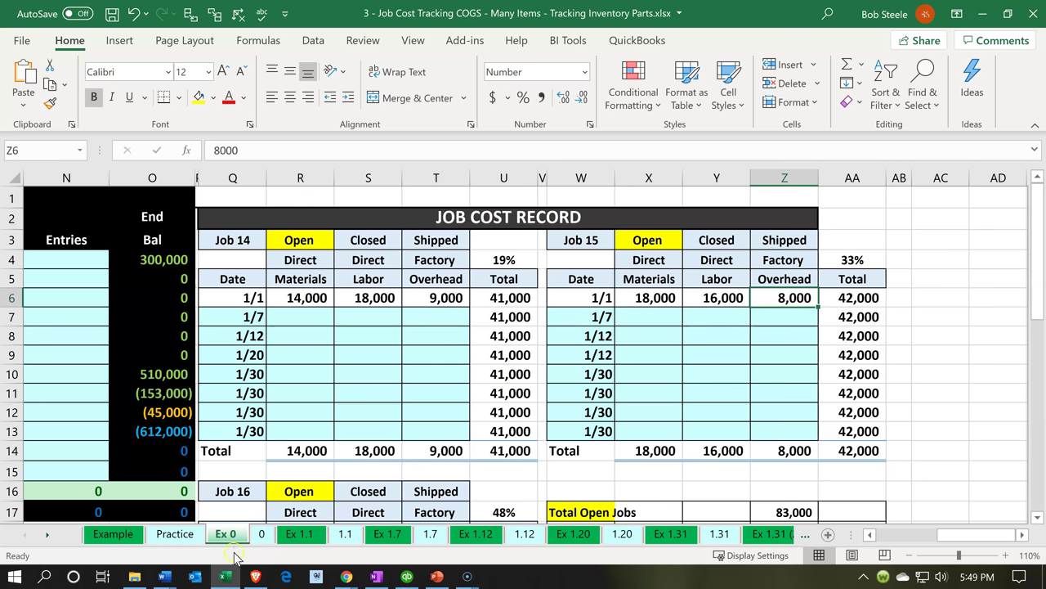
- Switch back to Xero and create a new spend money transaction paid from the Checking Account
left_click(235, 578)
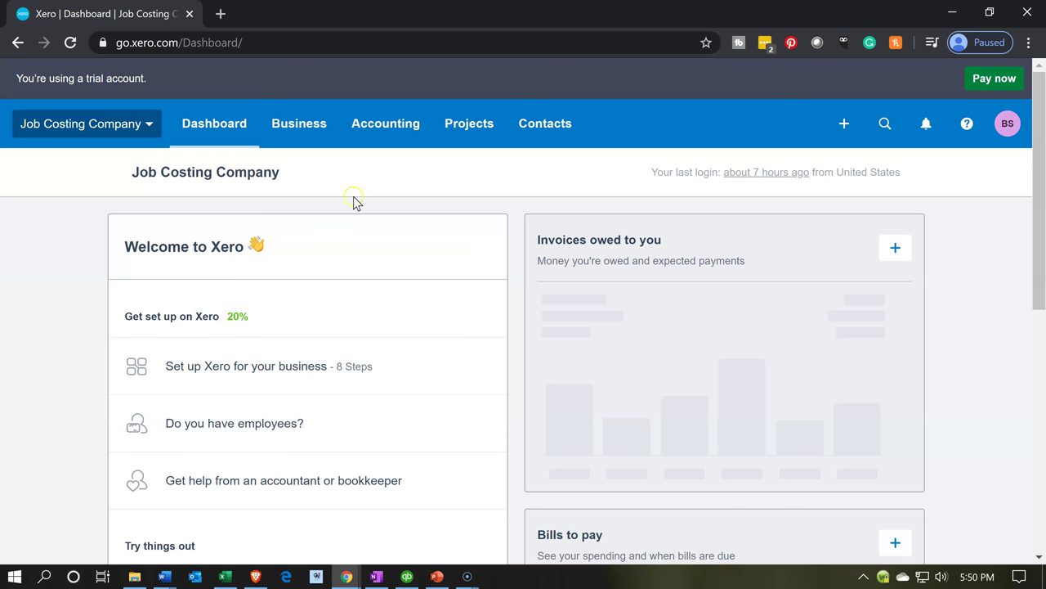
left_click(842, 130)
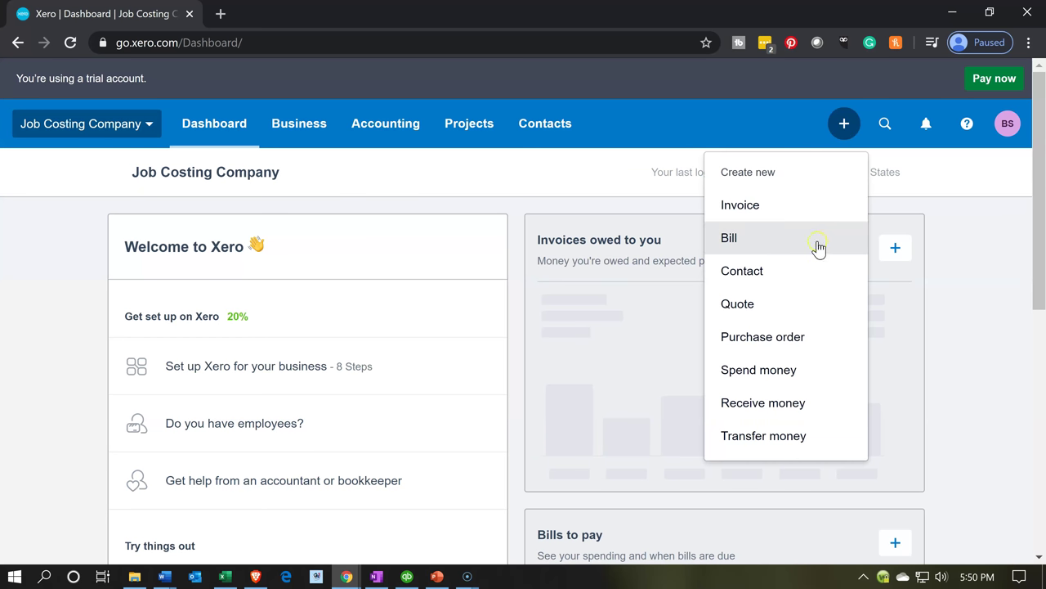
left_click(783, 374)
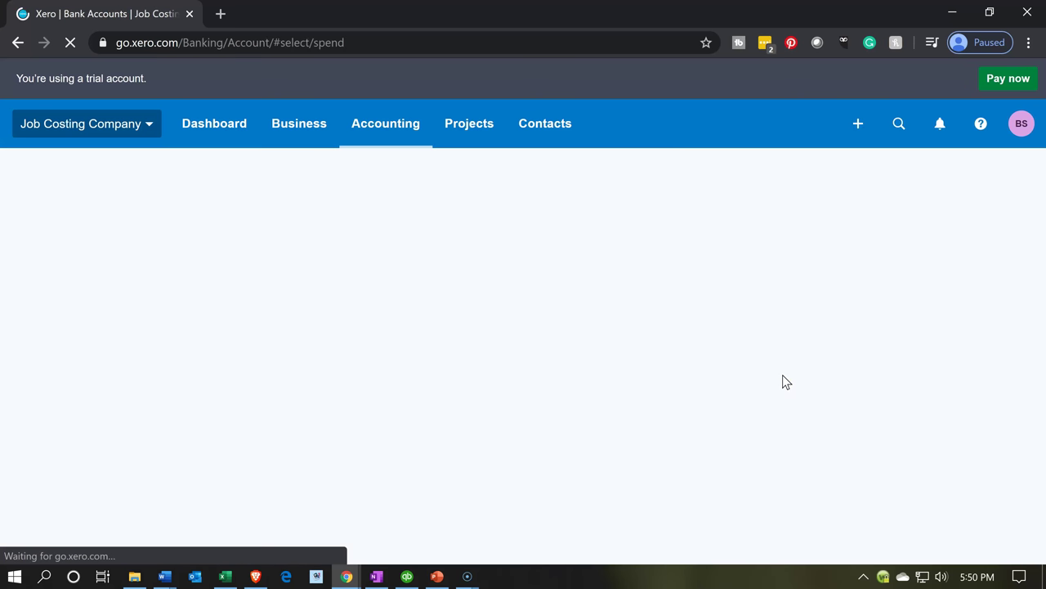
left_click(401, 312)
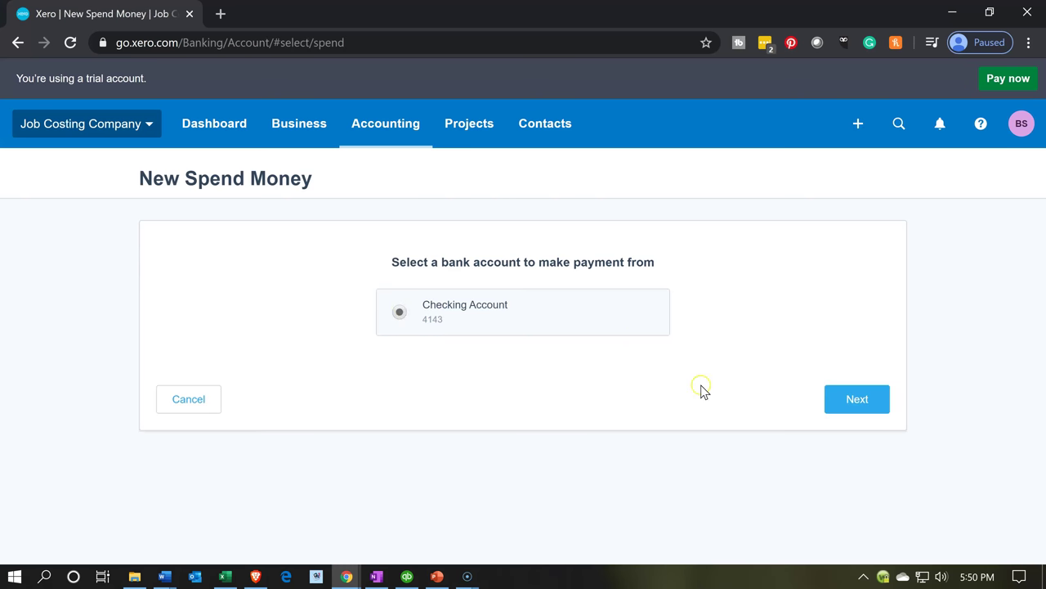
left_click(850, 410)
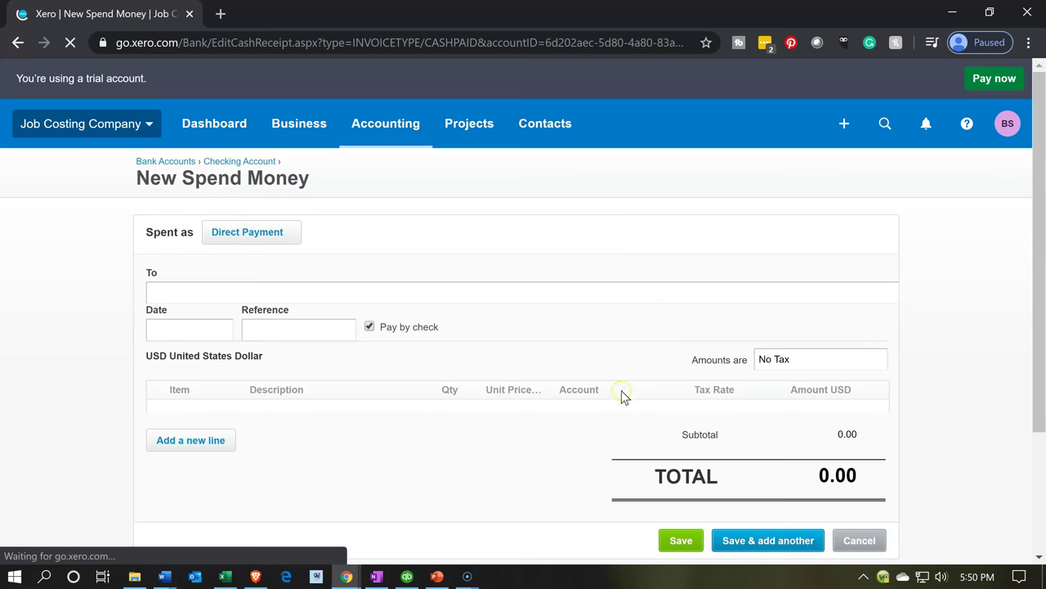
- Set the payee of the spend money transaction to Misc
left_click(221, 299)
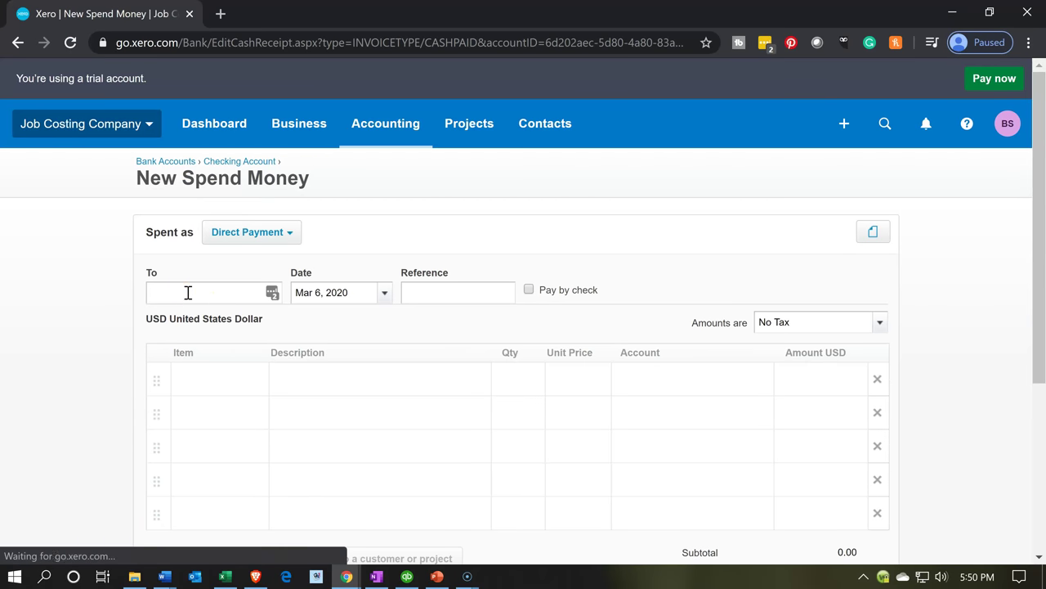
type("Mi")
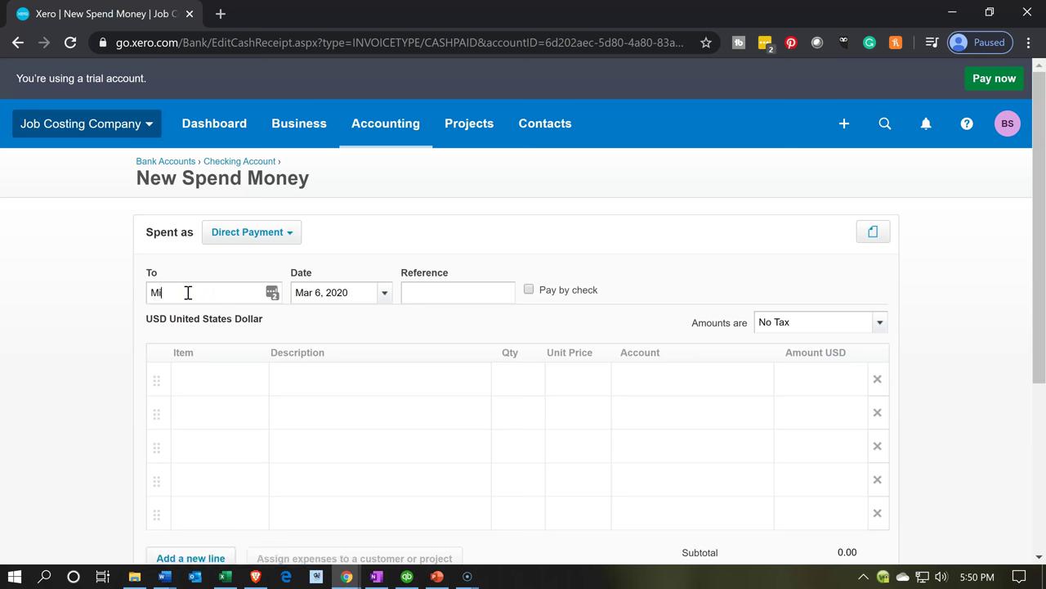
key("Down")
key("Up")
key("Tab")
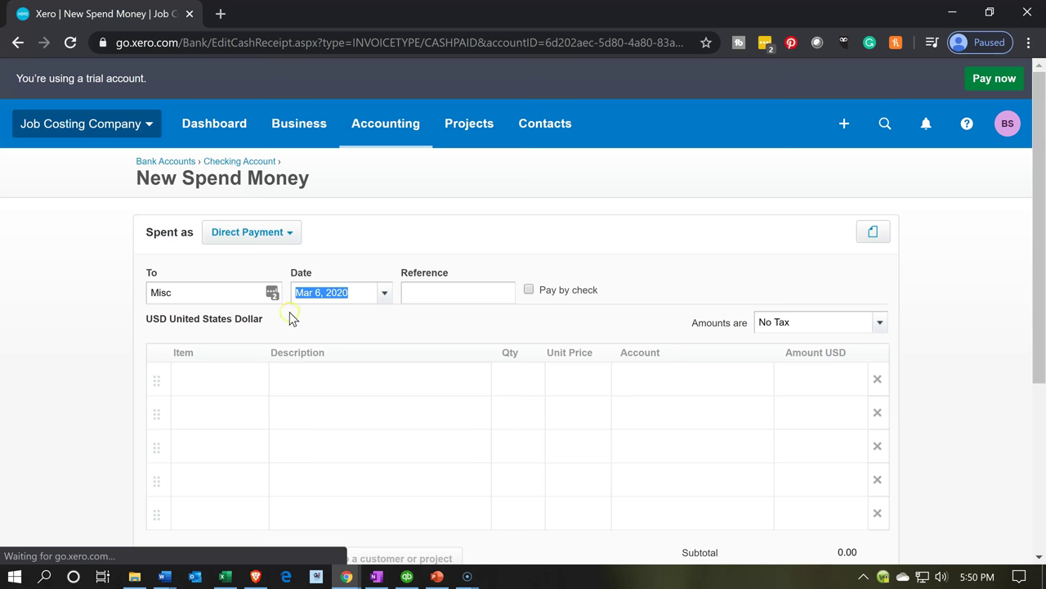
- Set the payment date to Dec 31, 2019 and activate the first line's Item field
left_click(384, 292)
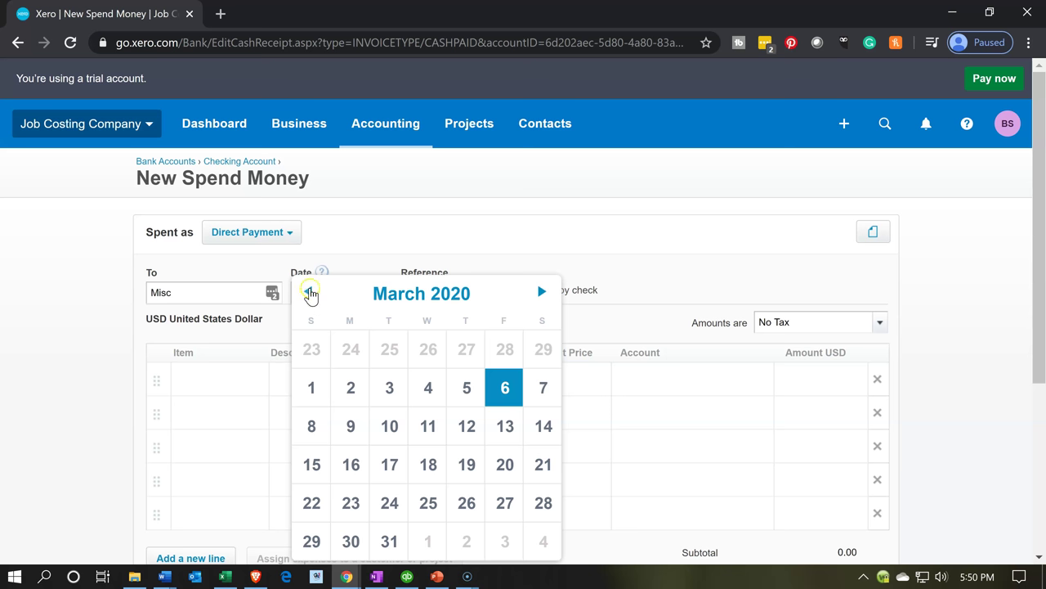
left_click(309, 292)
left_click(310, 292)
left_click(310, 292)
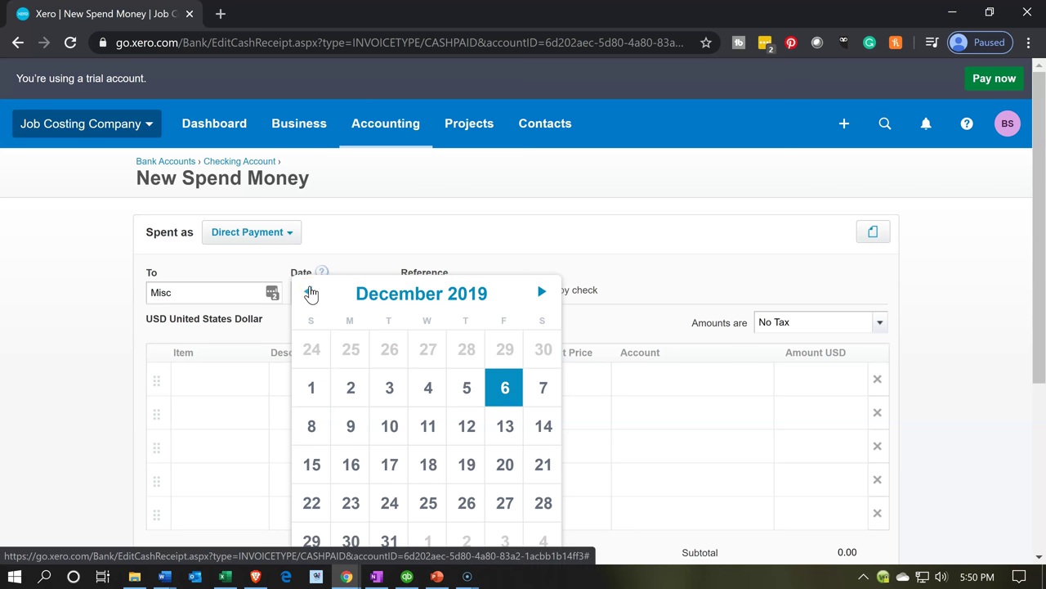
left_click(387, 537)
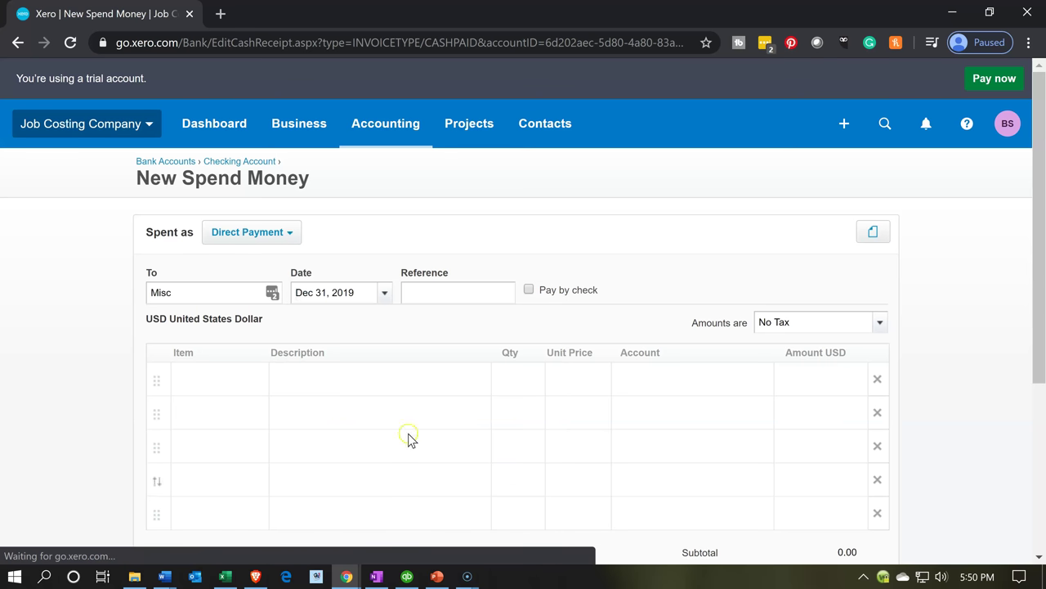
left_click(444, 298)
scroll(444, 299, "down", 1)
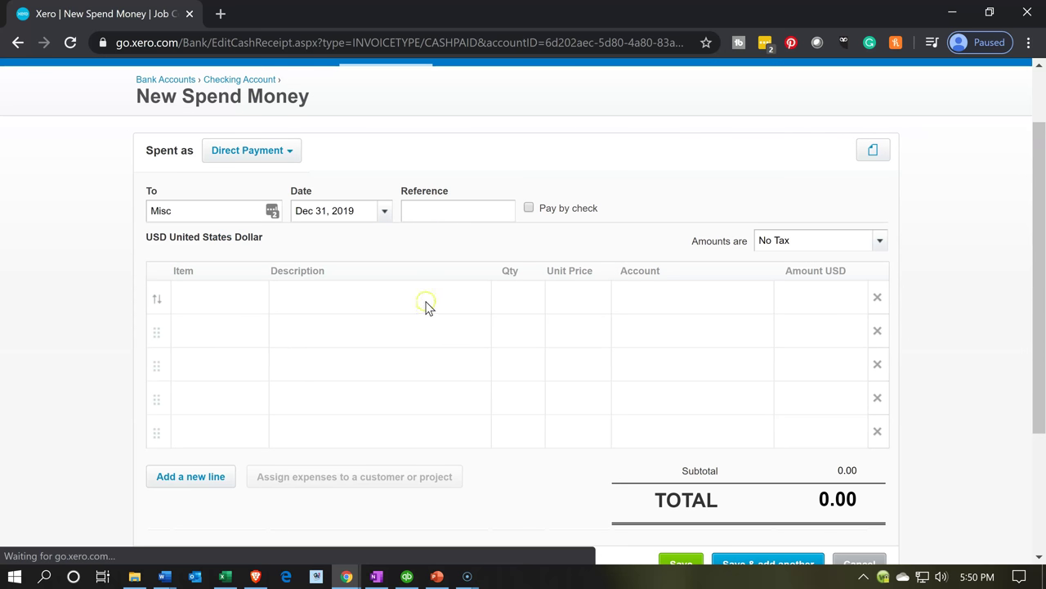
left_click(202, 287)
- Switch to the Excel workbook and review the Job 15 opening cost row and the area beside it
left_click(231, 579)
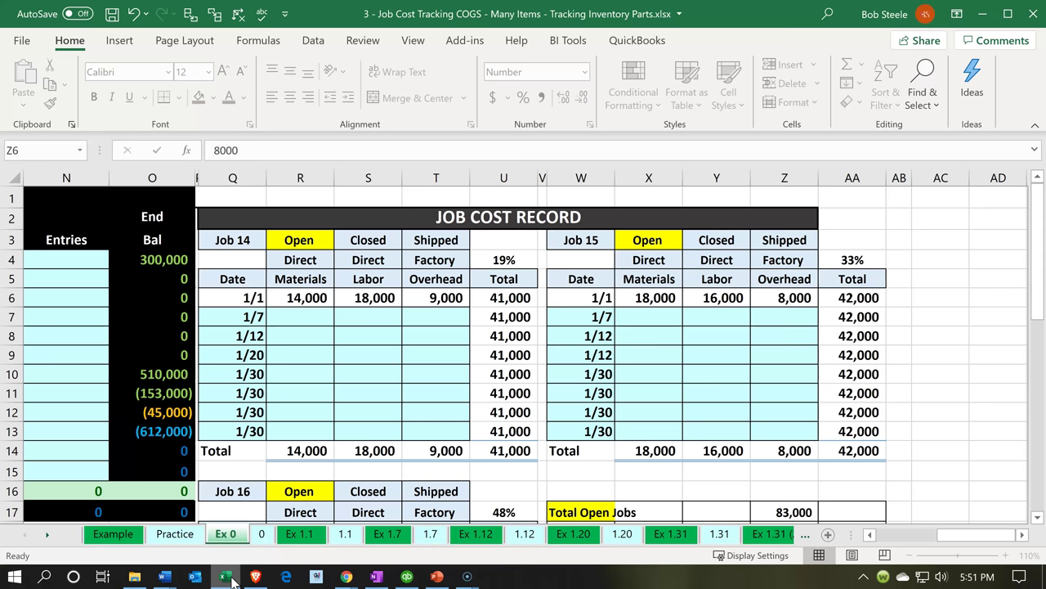
left_click(231, 579)
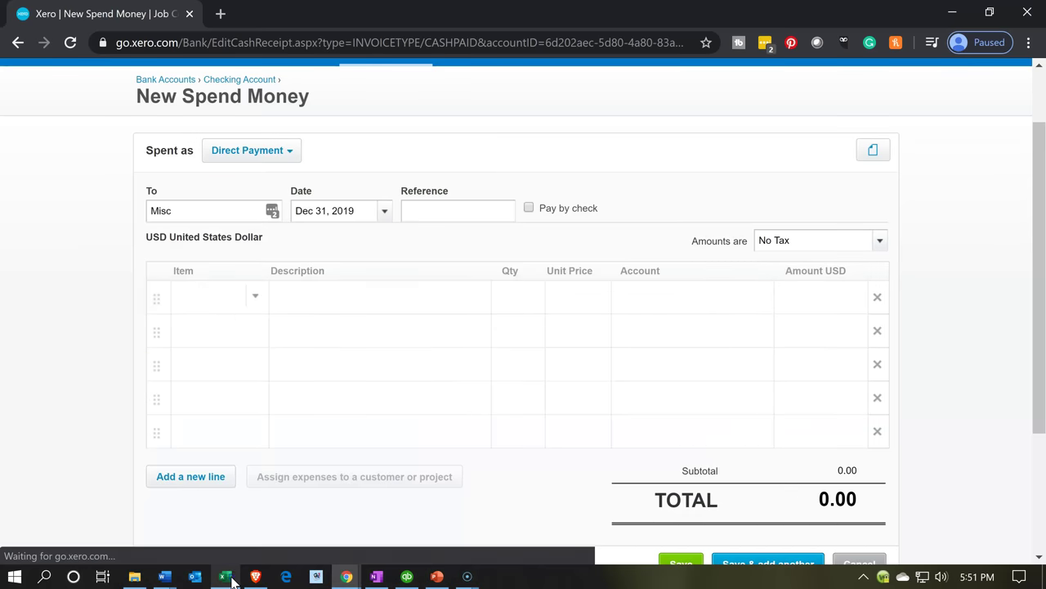
left_click(227, 579)
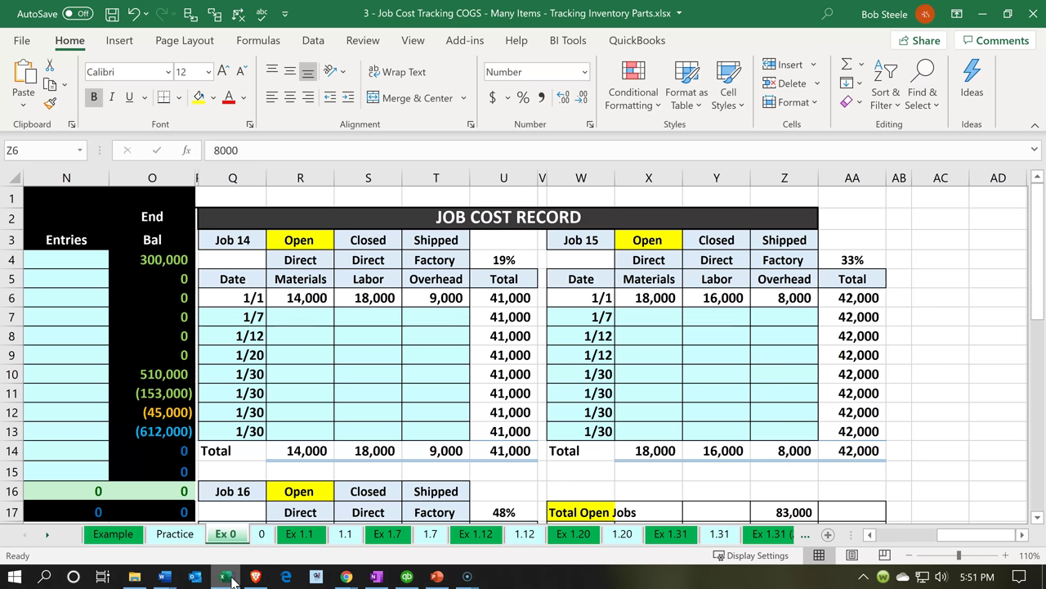
left_click(646, 299)
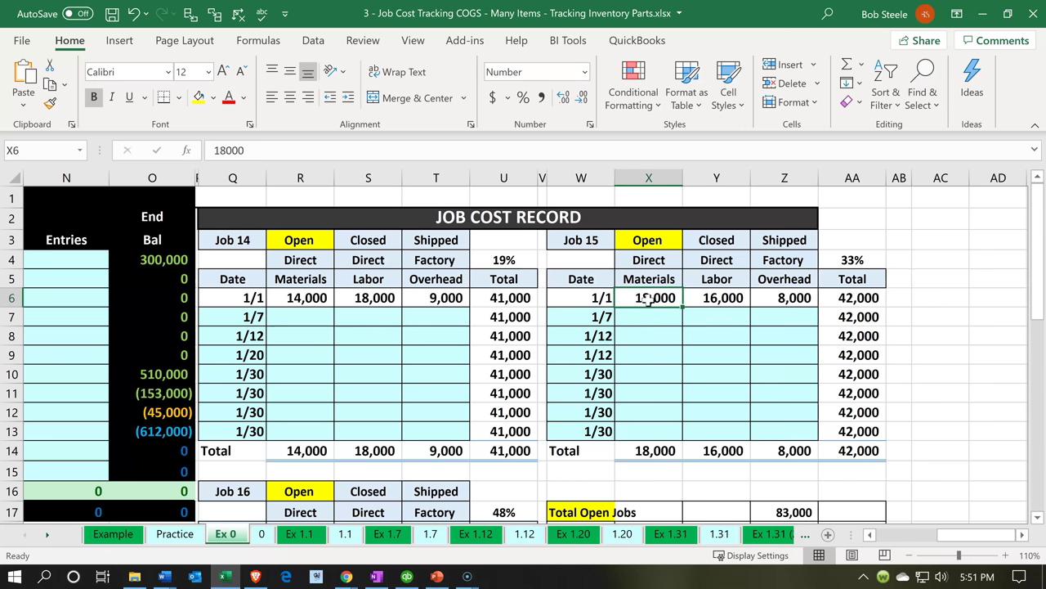
key("Right")
key("Right")
key("Right")
key("Right")
key("Right")
key("Right")
key("Right")
key("Right")
key("Right")
key("Right")
key("Right")
key("Right")
key("Right")
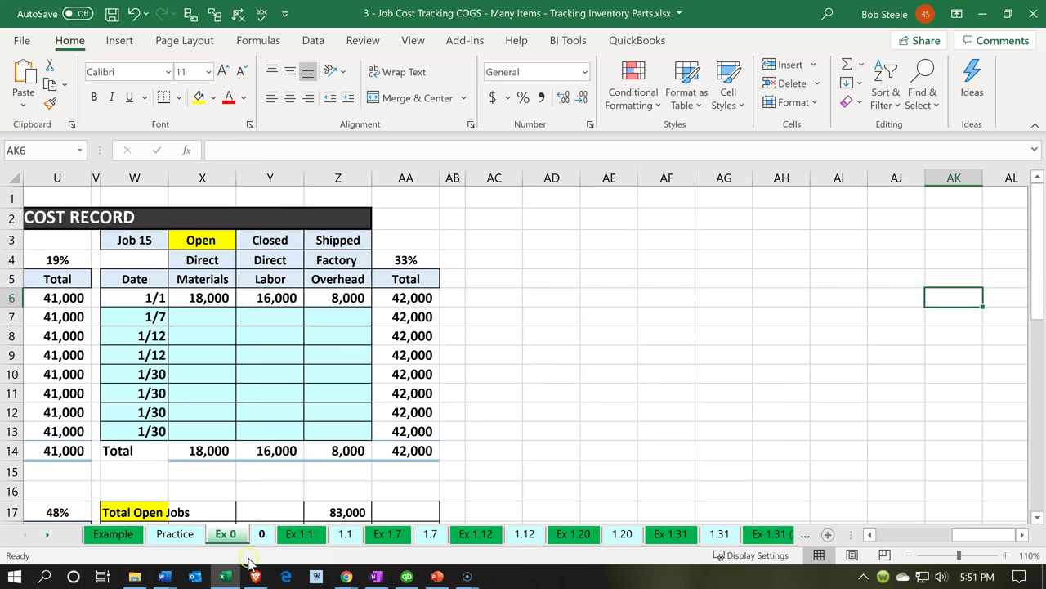
- Return to Xero and enter the Cement render item on the first line with a unit price of 3,000
left_click(231, 578)
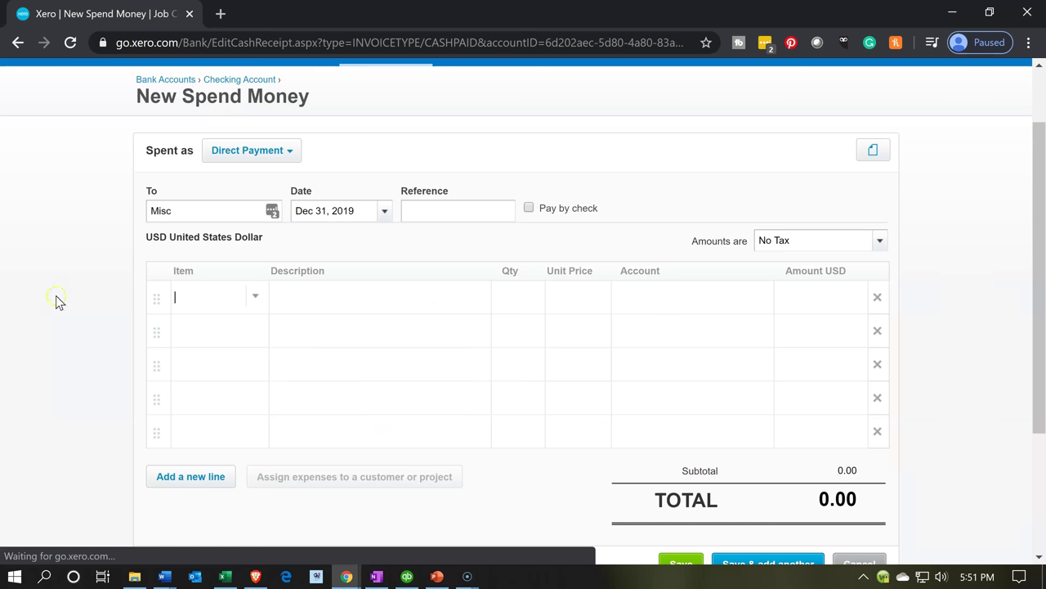
type("ceme")
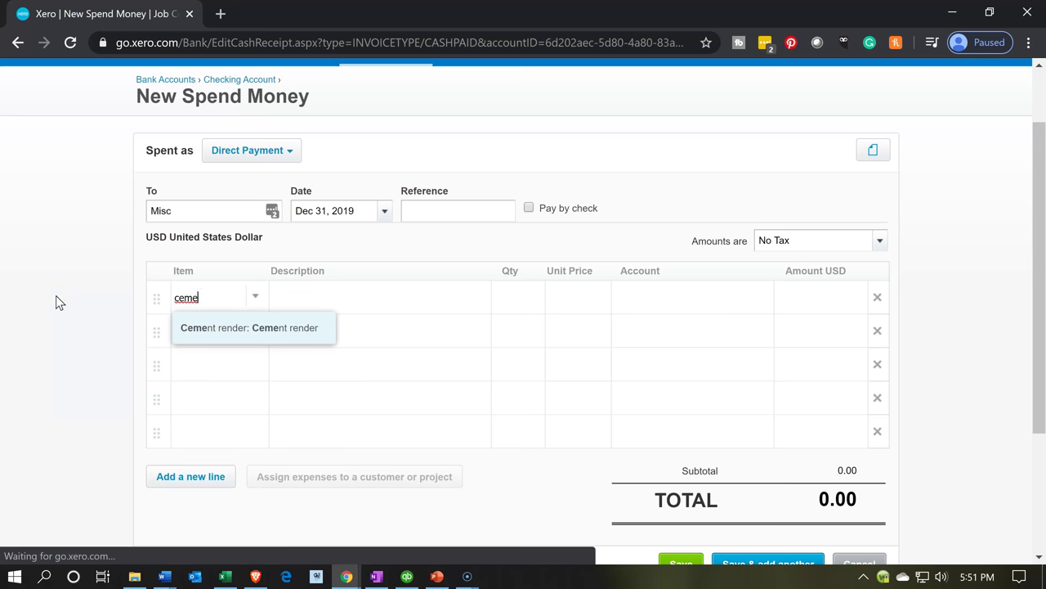
key("Tab")
key("Tab")
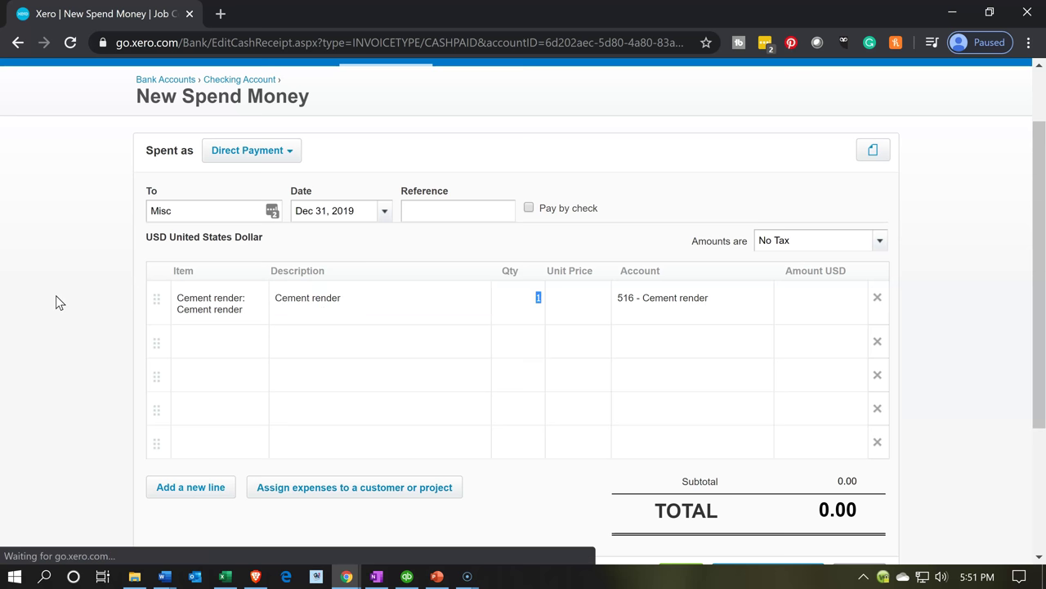
key("Tab")
type("3000")
key("Tab")
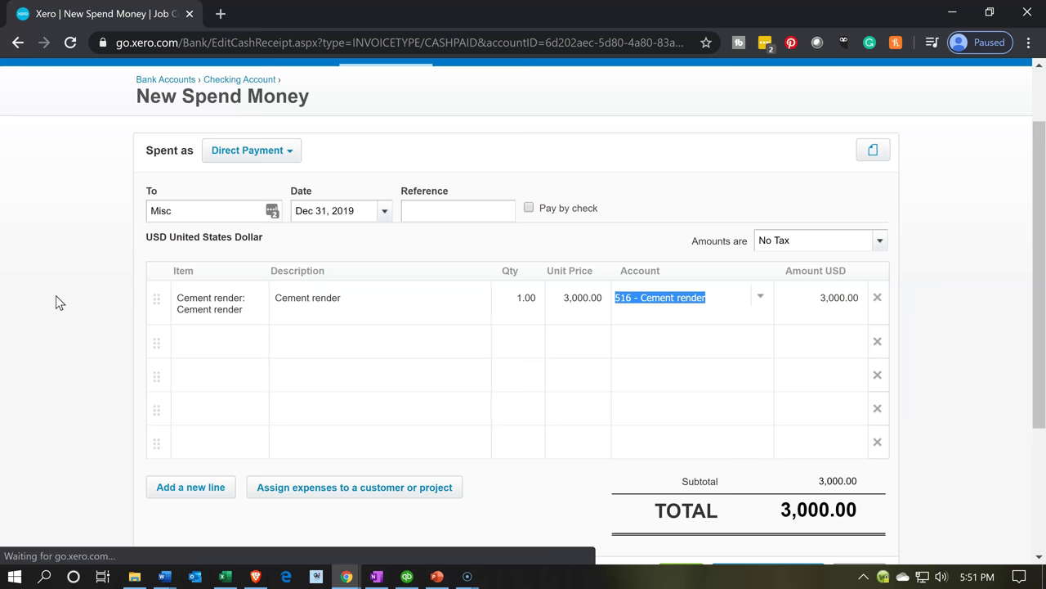
- Enter the Dropped ceiling, coffered ceiling item on the second line with a unit price of 2,000
key("Tab")
key("Tab")
type("D")
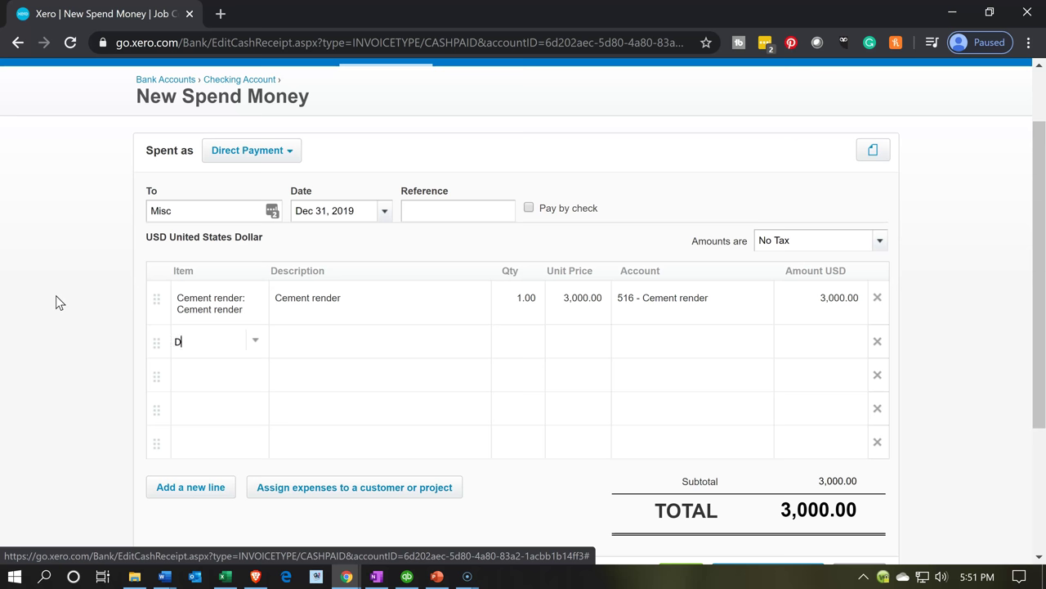
type("ropped")
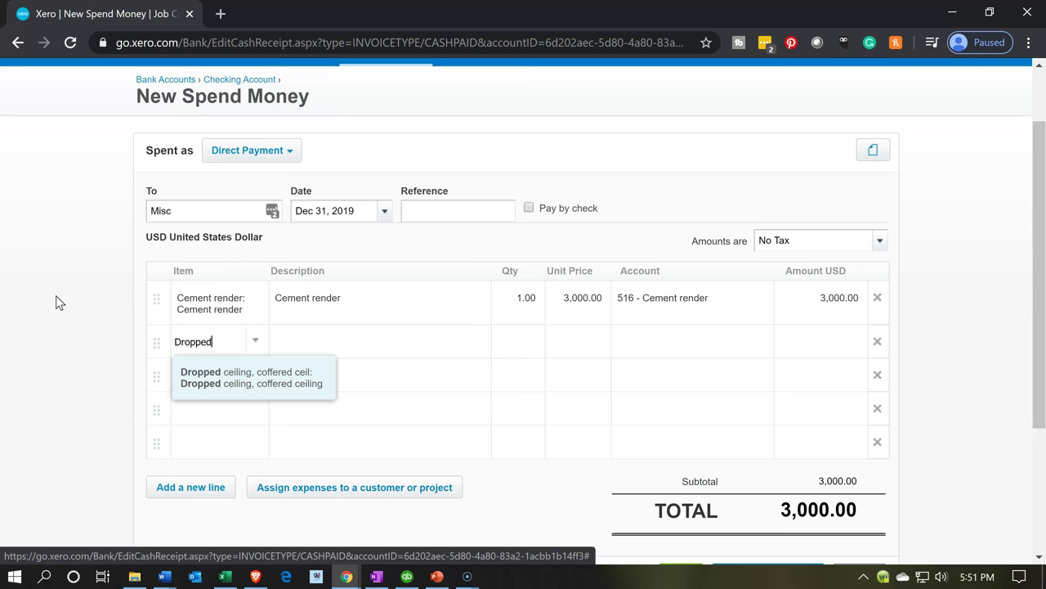
key("Tab")
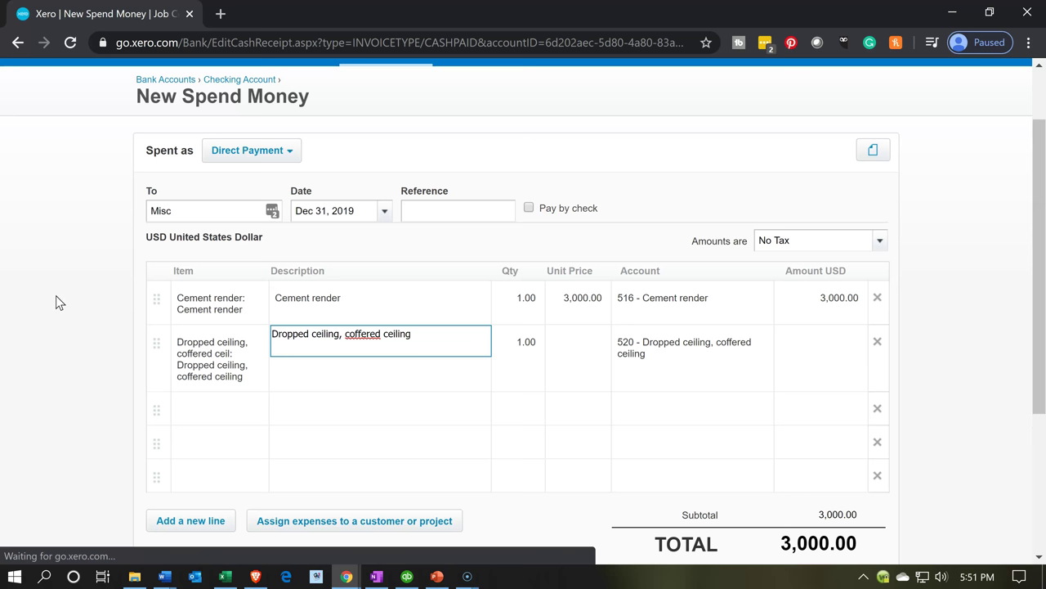
key("Tab")
key("Tab")
type("2000")
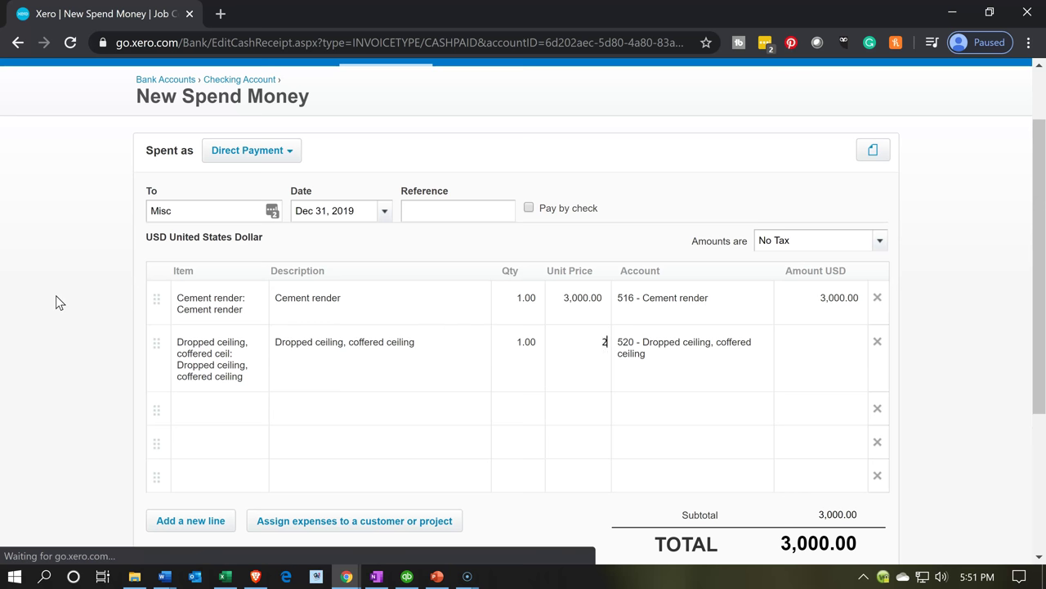
key("Tab")
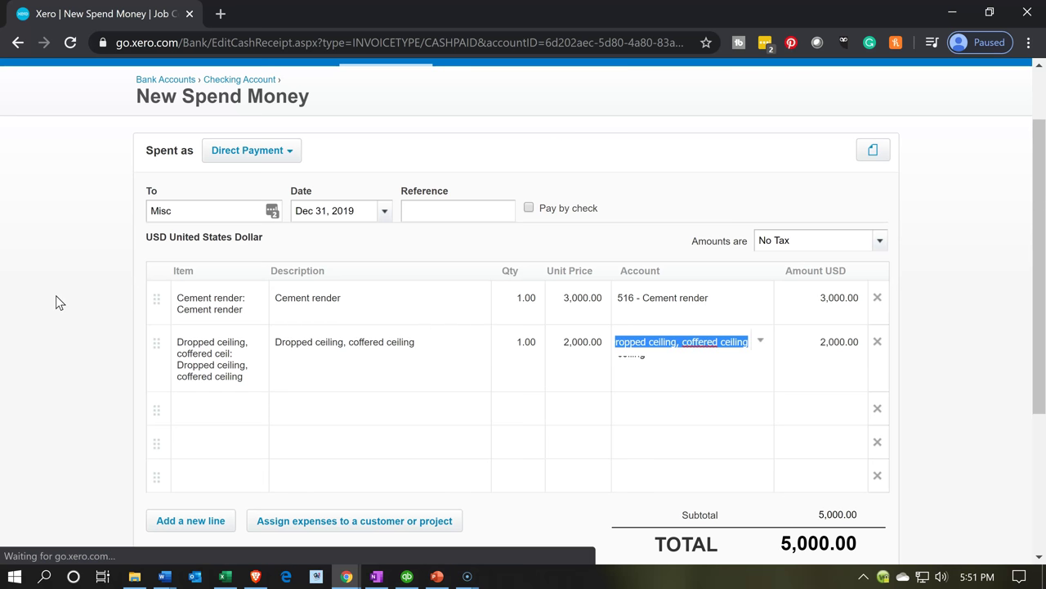
- Enter the Marble item on the third line with a unit price of 5,000
key("Tab")
key("Tab")
key("Tab")
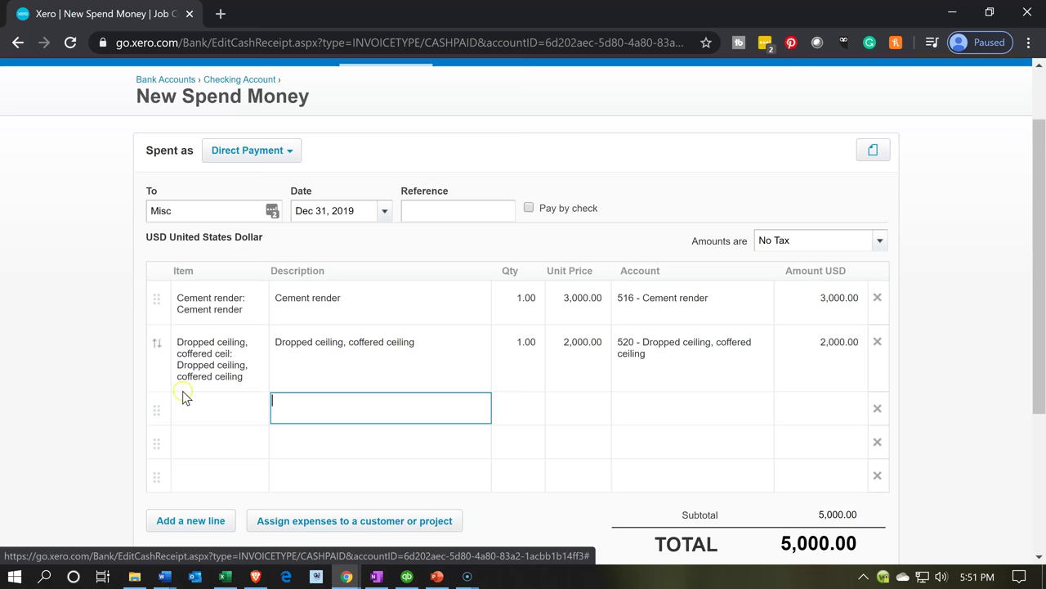
left_click(198, 430)
left_click(196, 411)
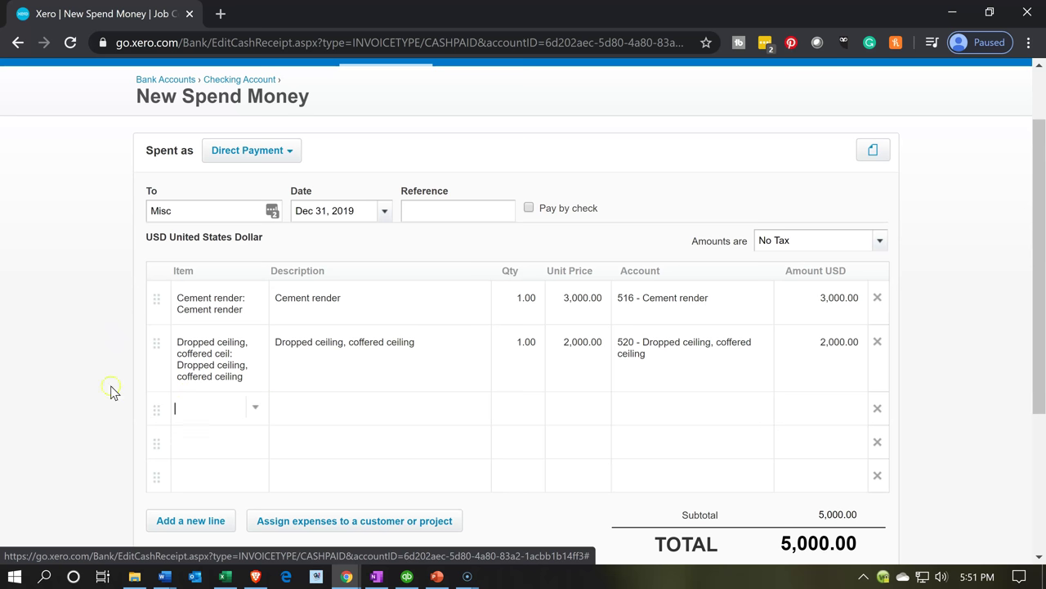
type("Marb")
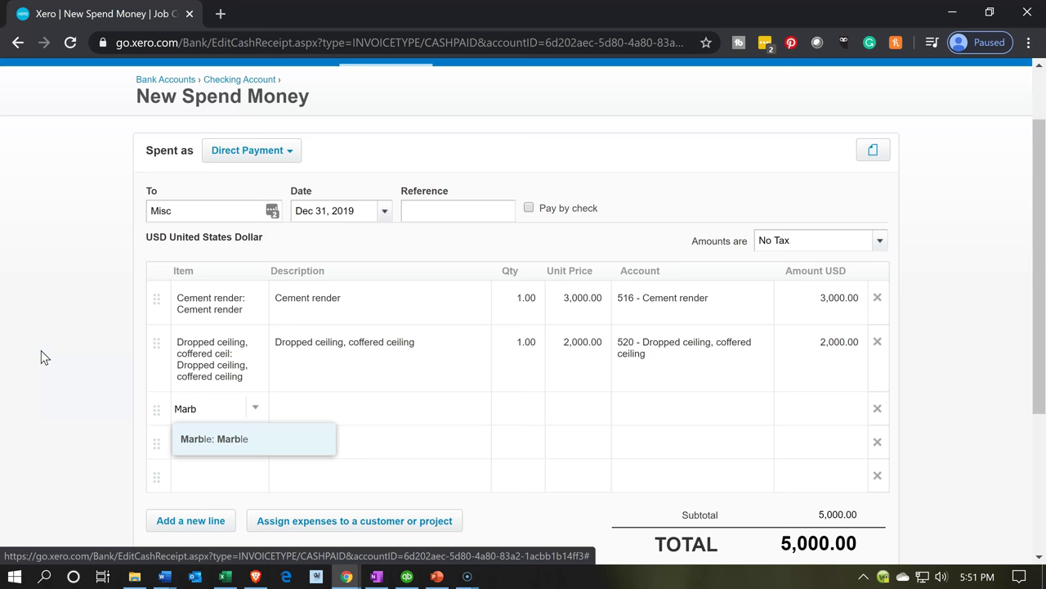
key("Tab")
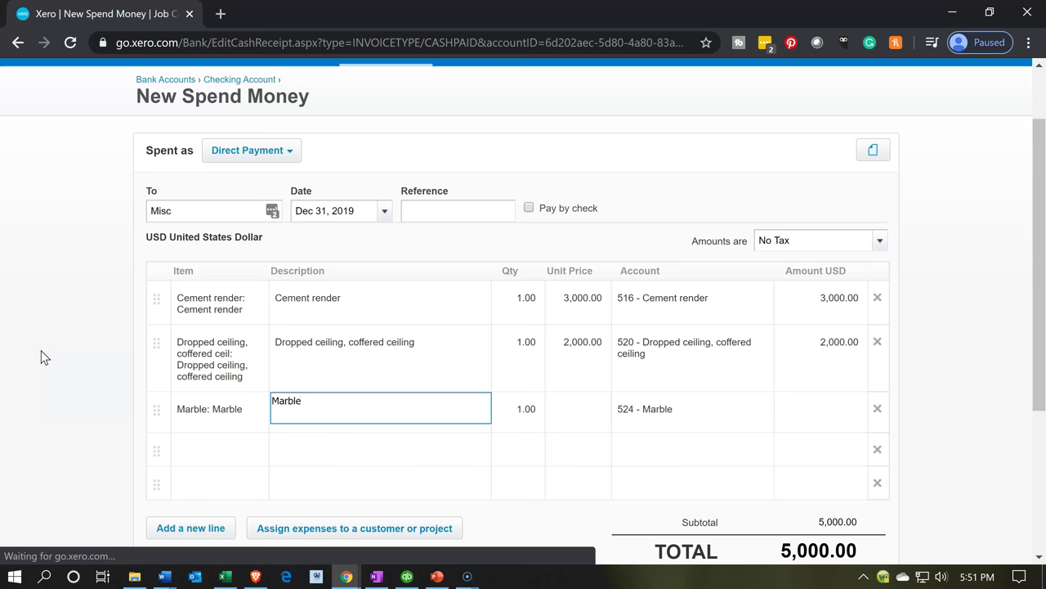
key("Tab")
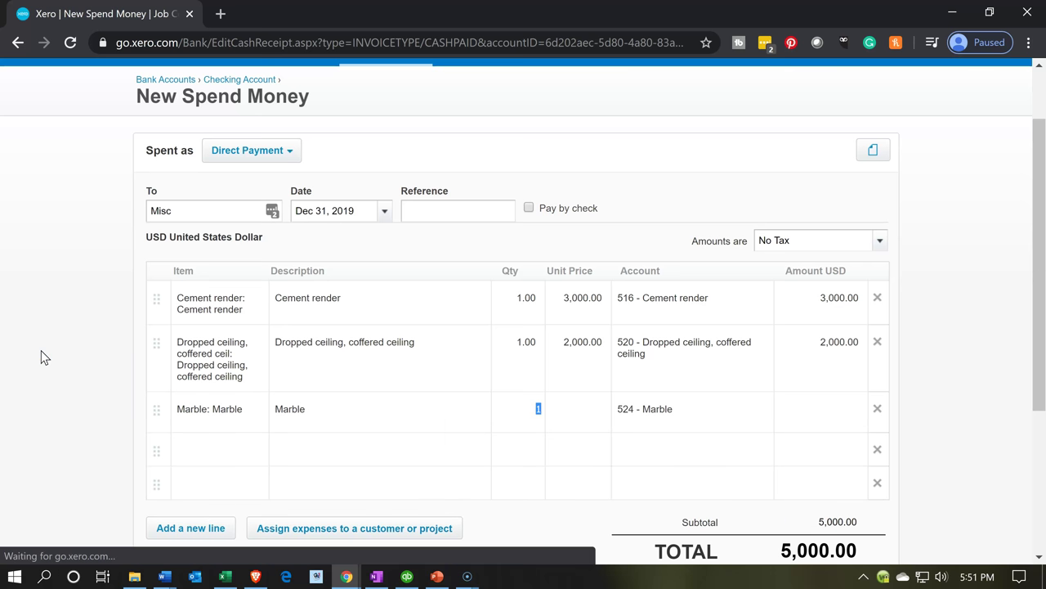
key("Tab")
type("5000")
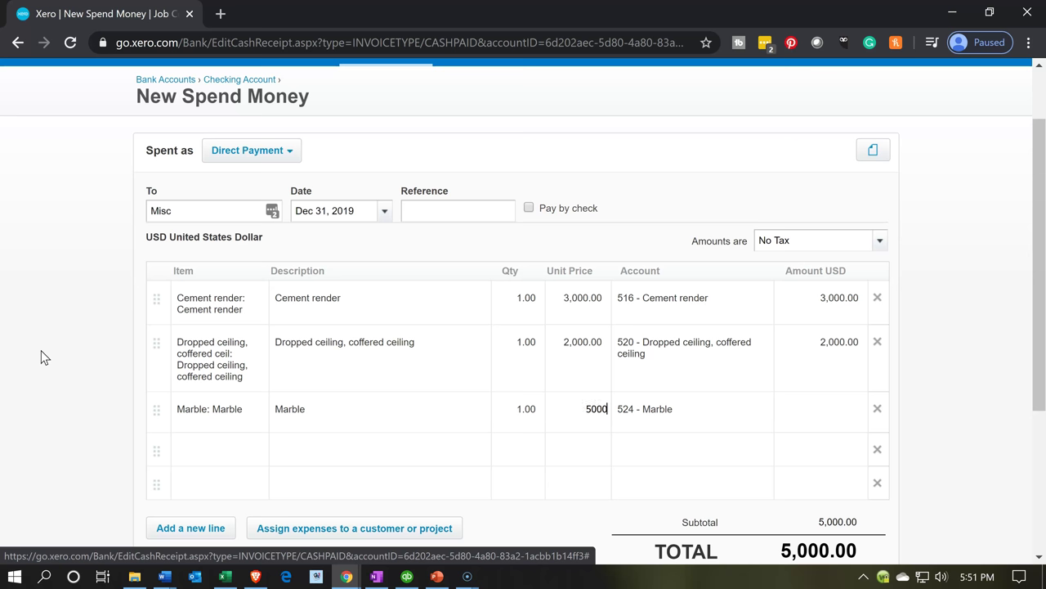
key("Tab")
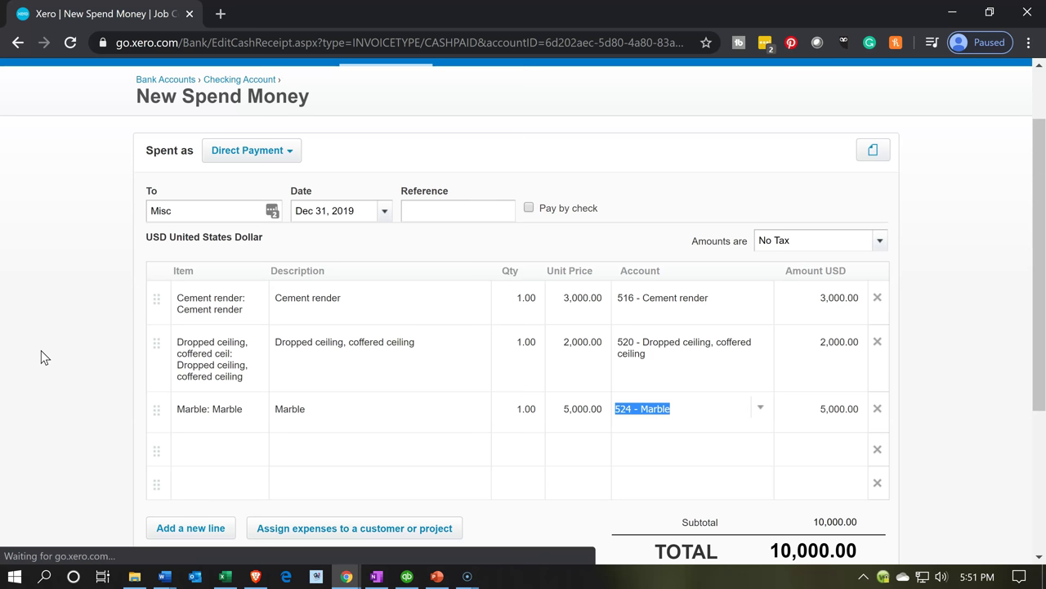
- Enter the Paint, wood stain, faux finishing item on the fourth line with a unit price of 3,000
left_click(232, 451)
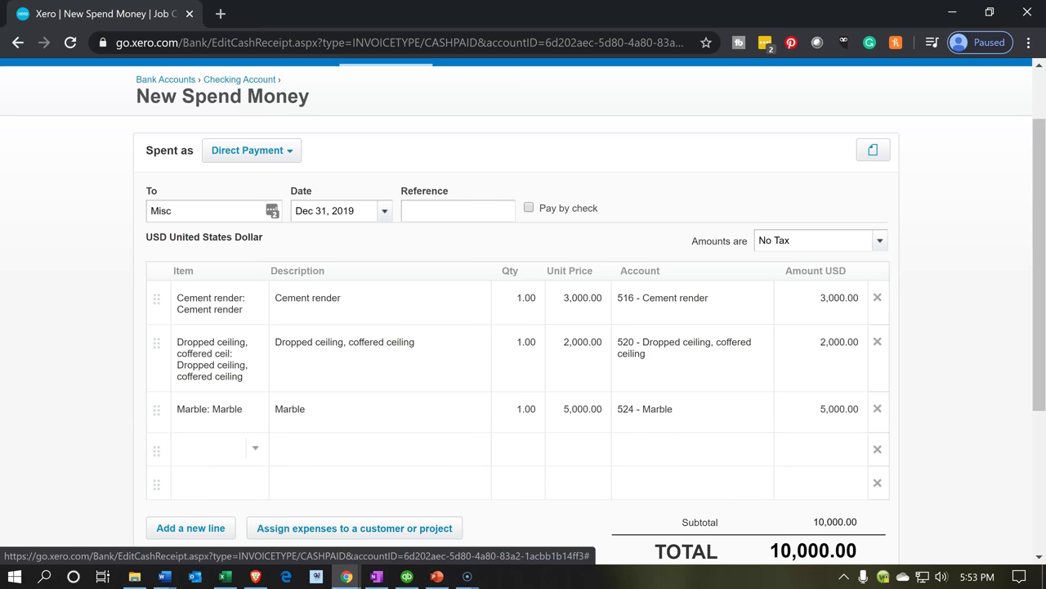
type("Pain")
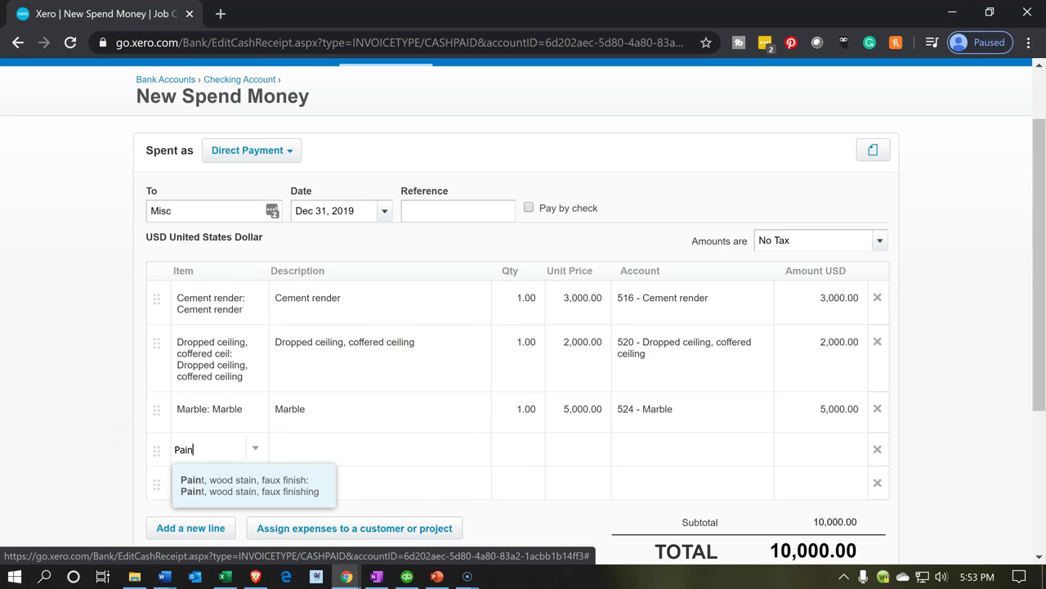
key("Tab")
key("Tab")
key("Tab")
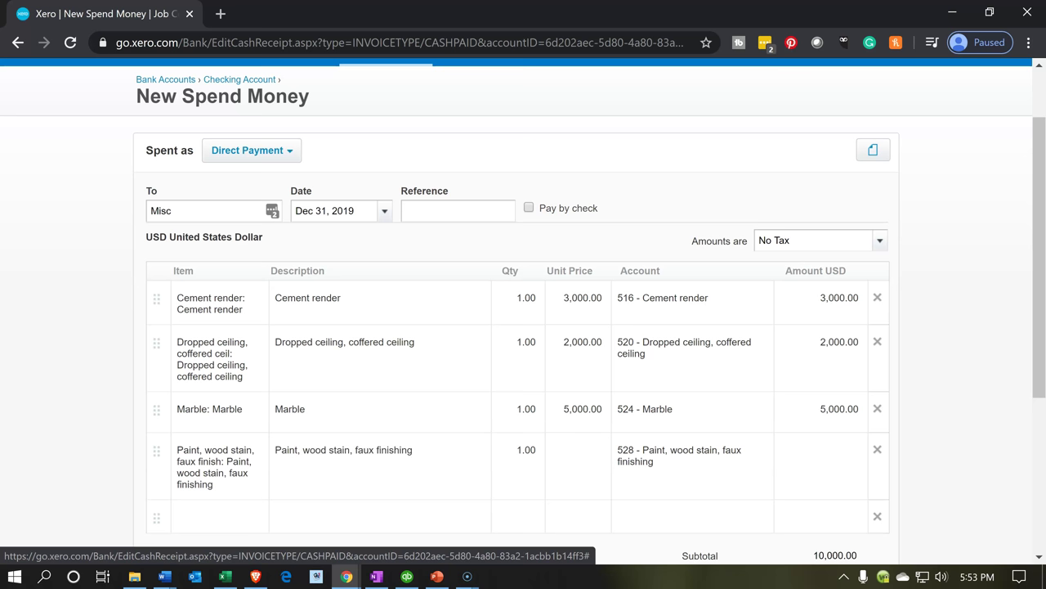
type("3000")
key("Tab")
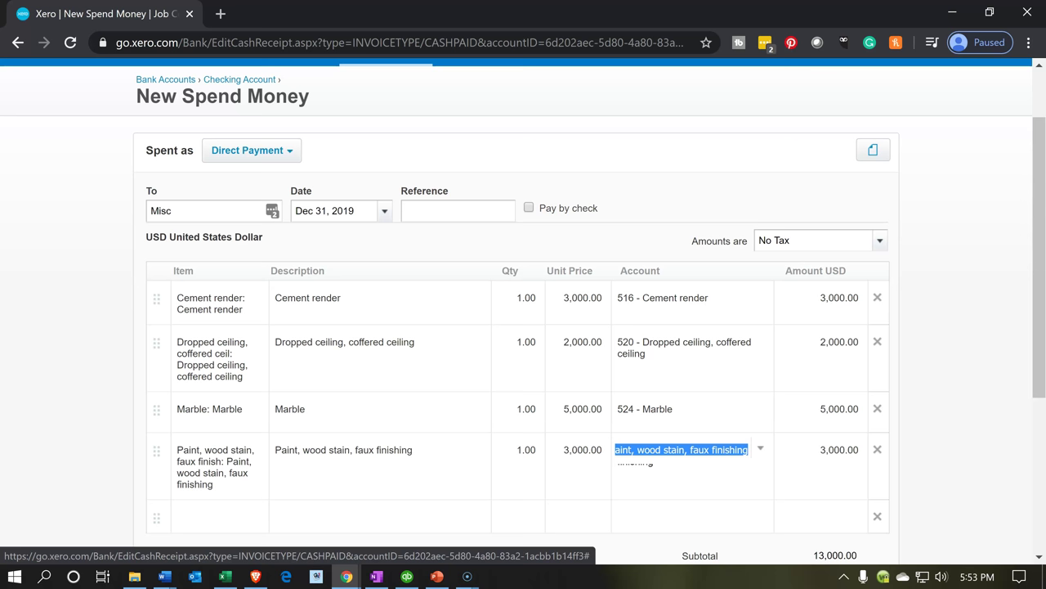
- Enter the Staff – a type of artificial stone item on the fifth line with a unit price of 2,000
left_click(204, 516)
left_click(381, 516)
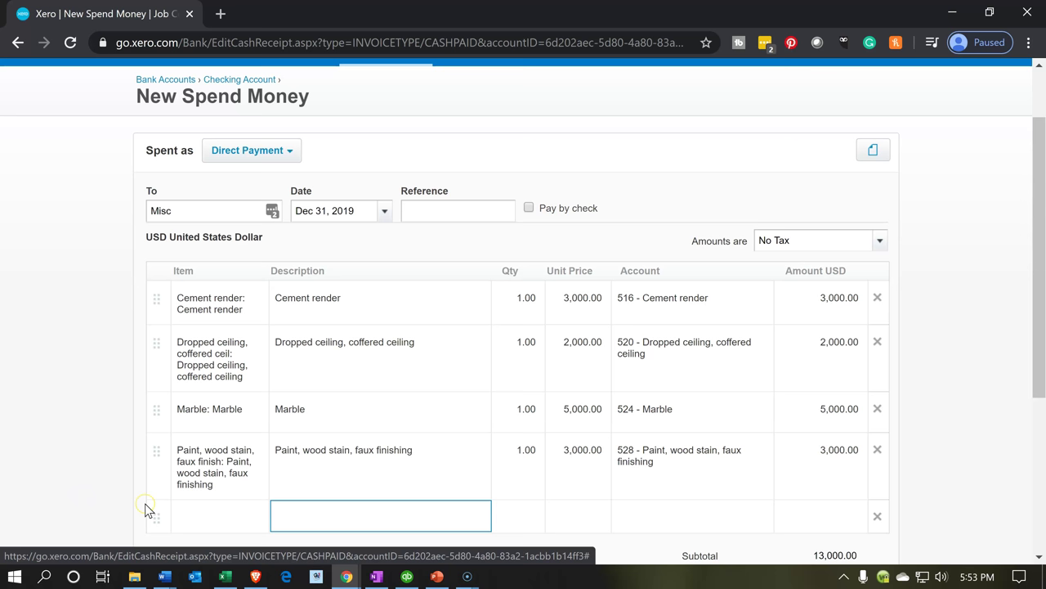
key("shift+Tab")
type("Staff")
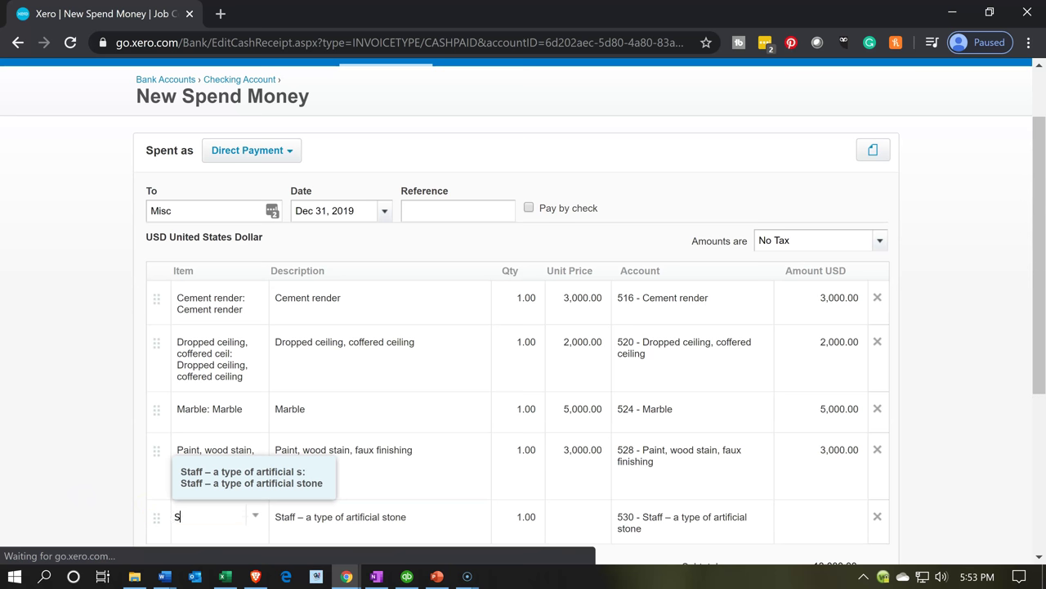
key("Tab")
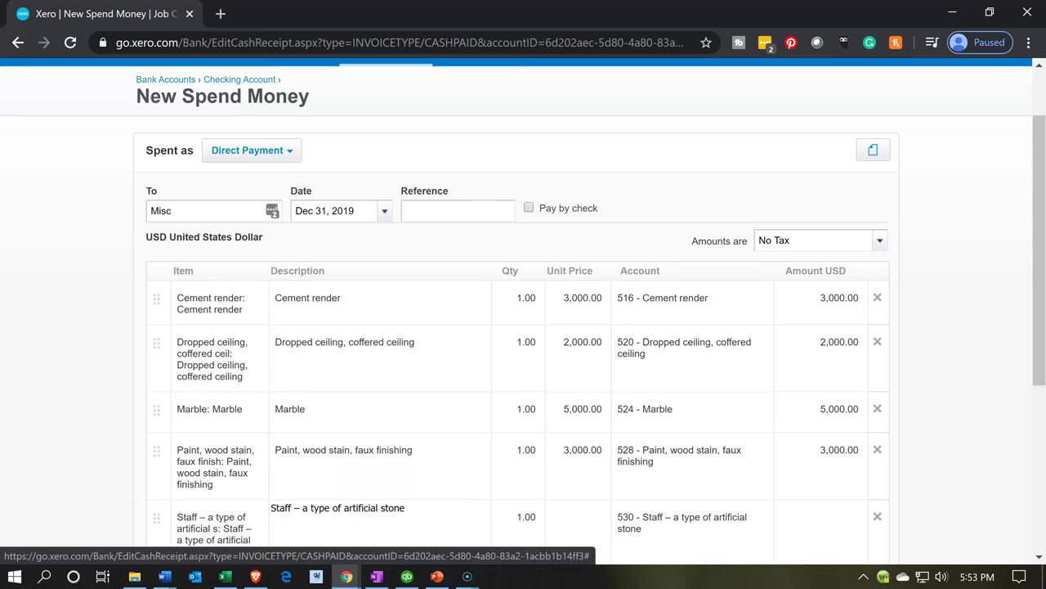
key("Tab")
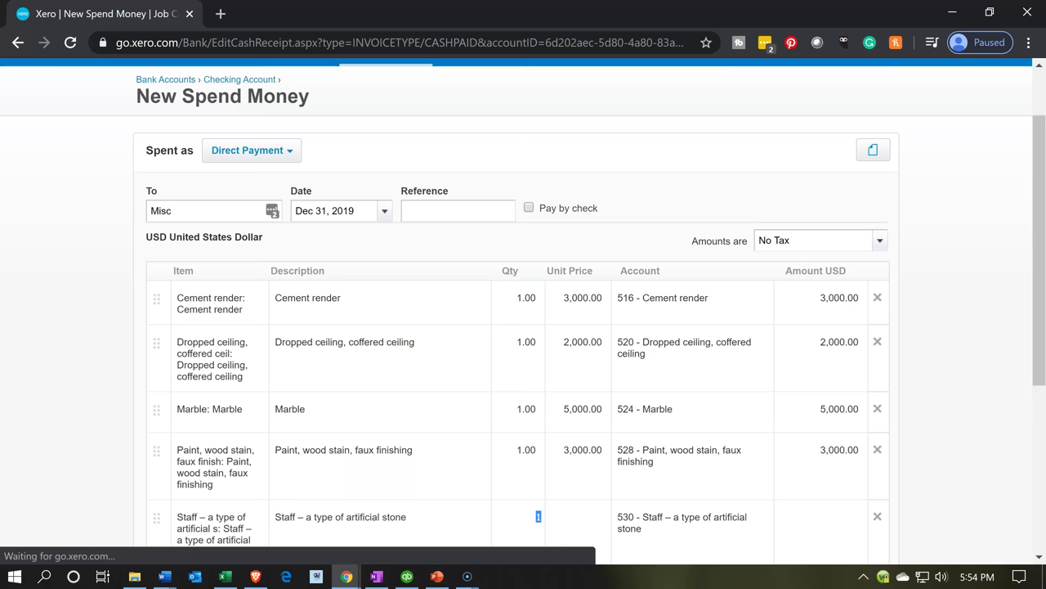
key("Tab")
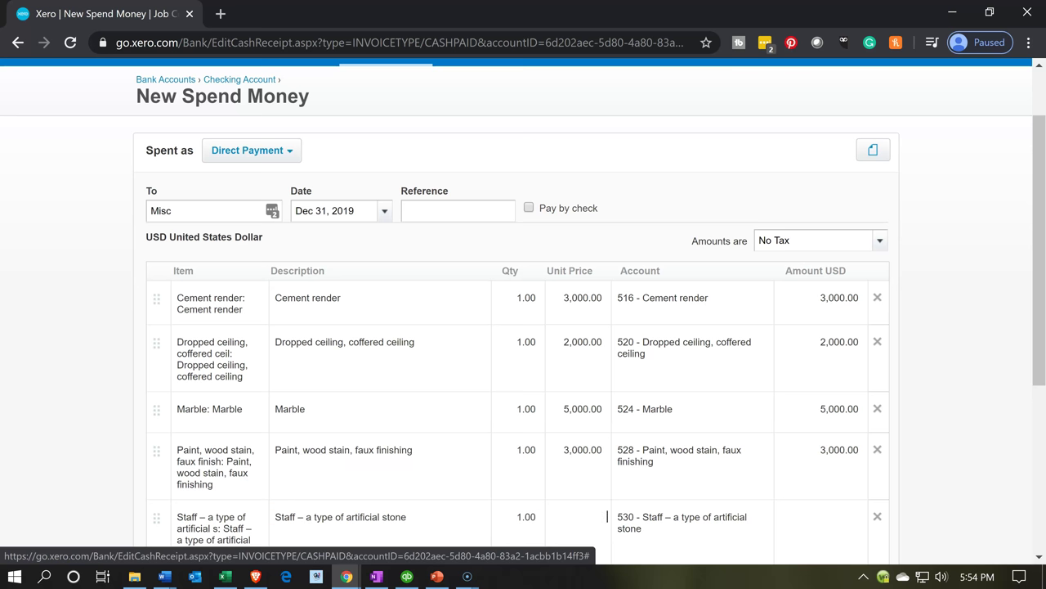
scroll(122, 439, "down", 1)
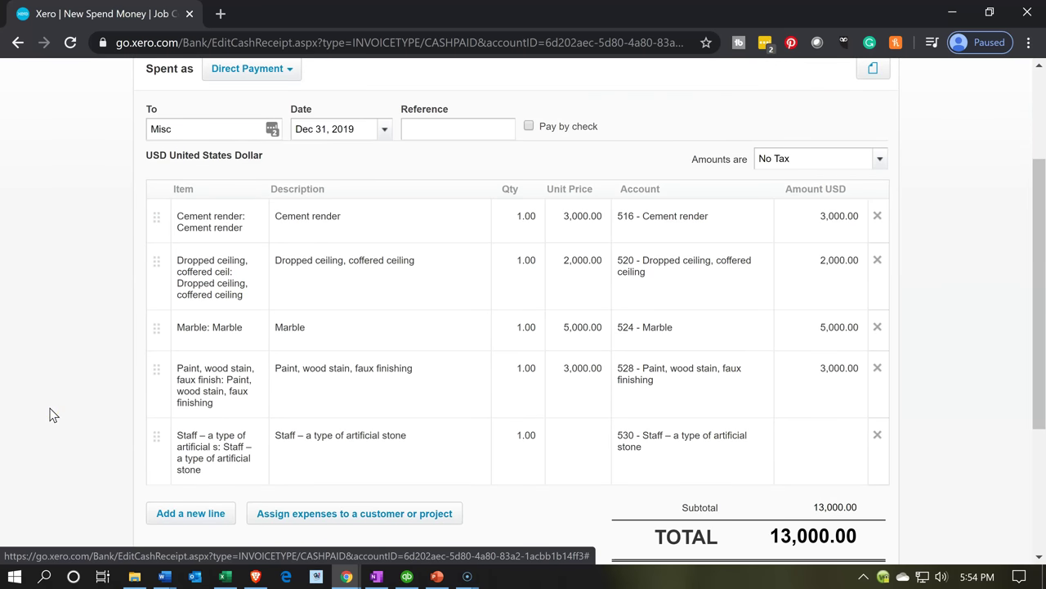
type("2000")
key("Tab")
- Add an empty sixth line below the artificial stone line and activate its Item field
key("Tab")
key("Tab")
key("Tab")
key("Tab")
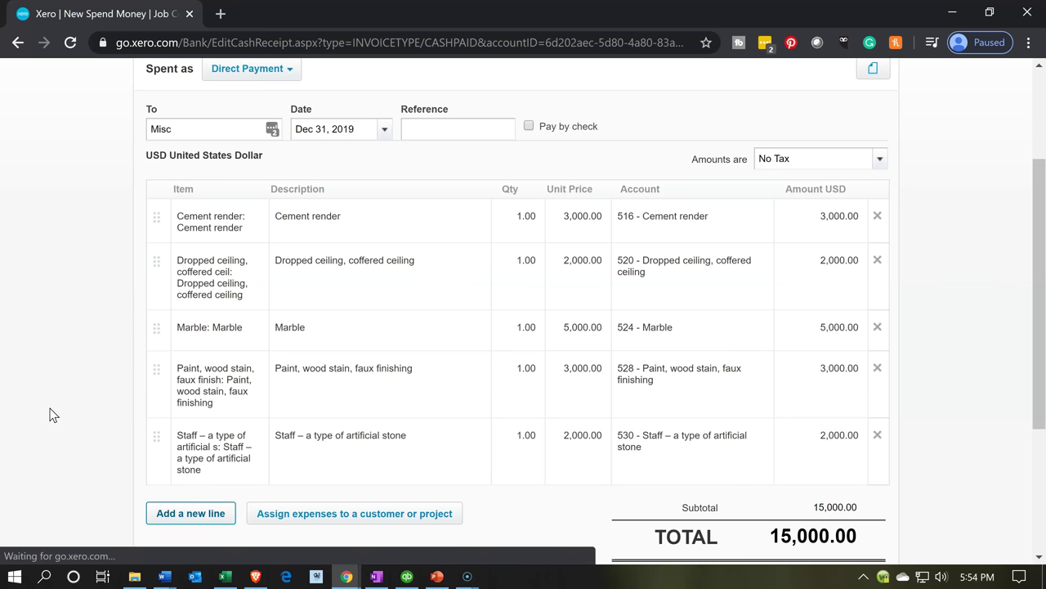
key("Tab")
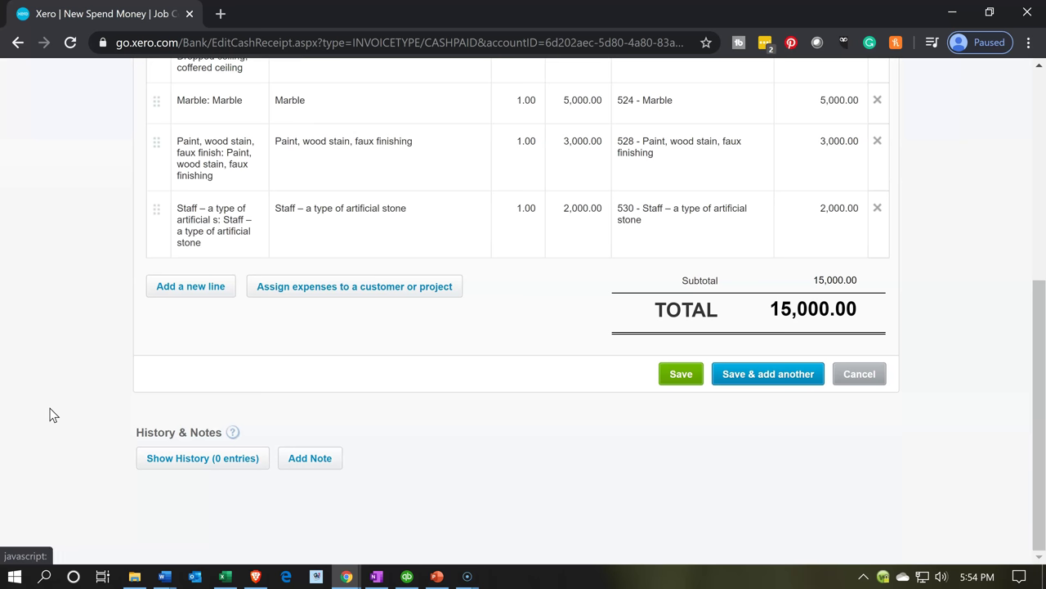
scroll(51, 414, "up", 2)
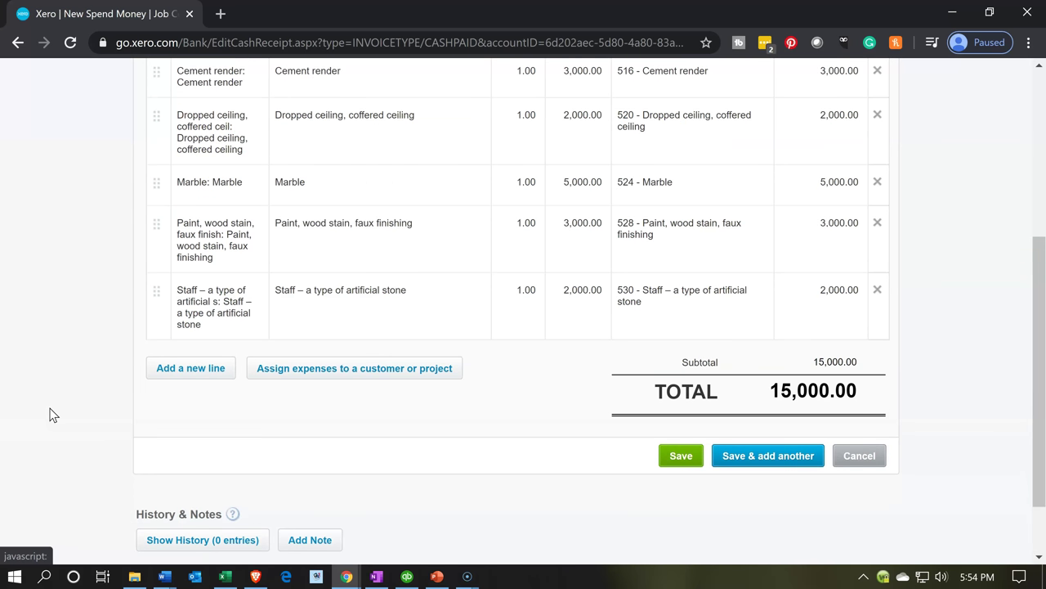
left_click(174, 480)
left_click(181, 456)
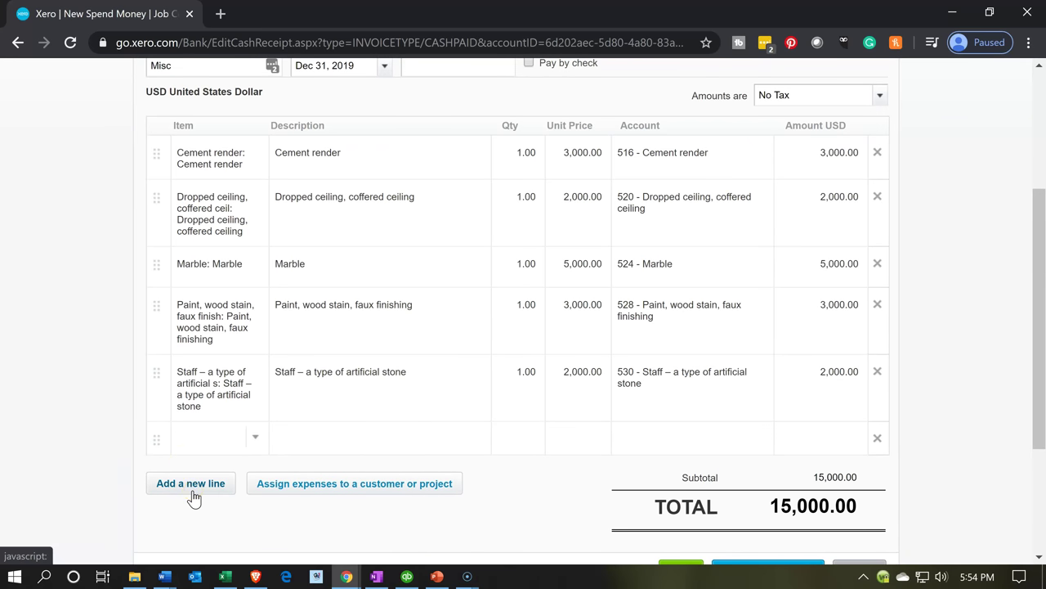
- Enter the Surface finishing item on the sixth line with a unit price of 3,000
type("surface fin")
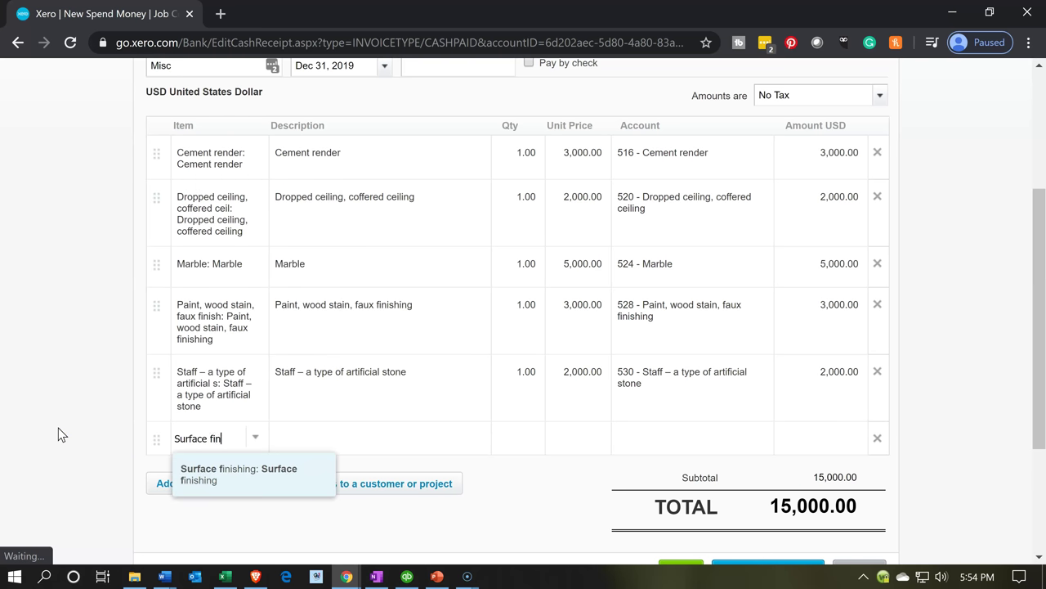
key("Tab")
key("Tab")
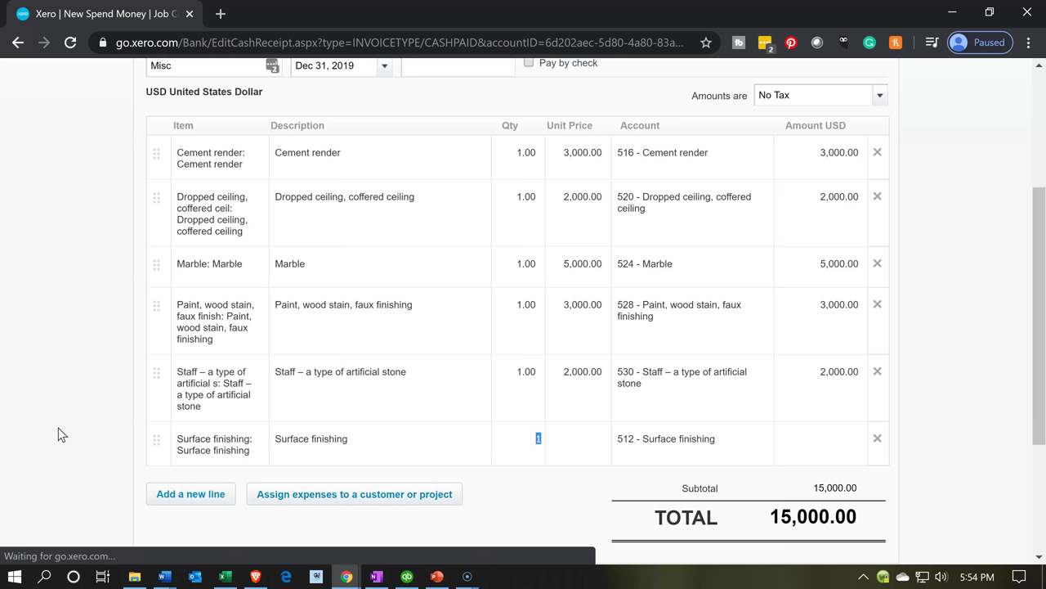
key("Tab")
type("3000")
key("Tab")
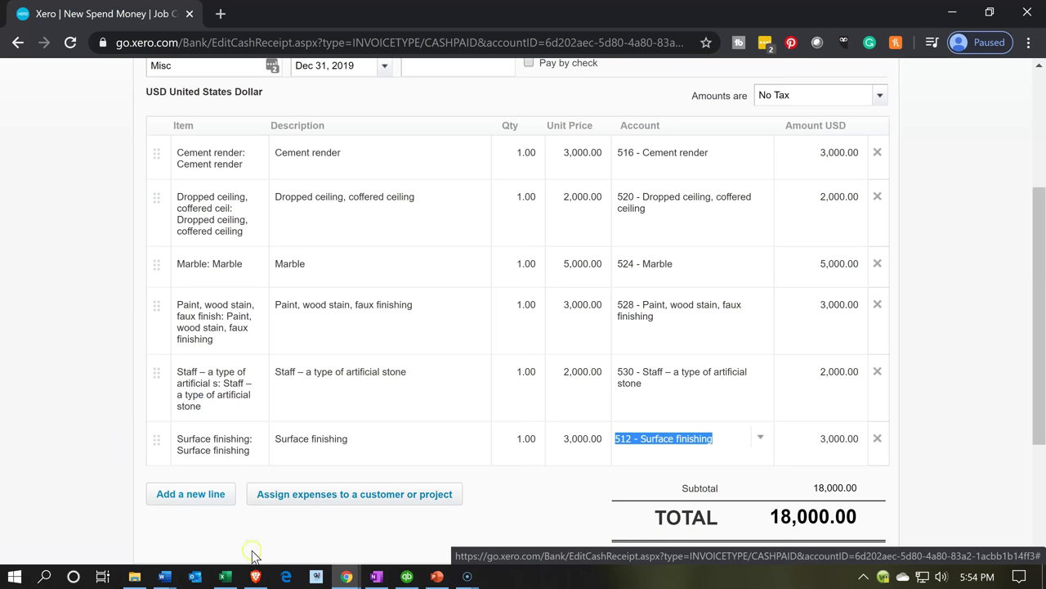
- Switch to the Excel workbook and check the Job 15 opening direct materials cost against the transaction total
left_click(227, 577)
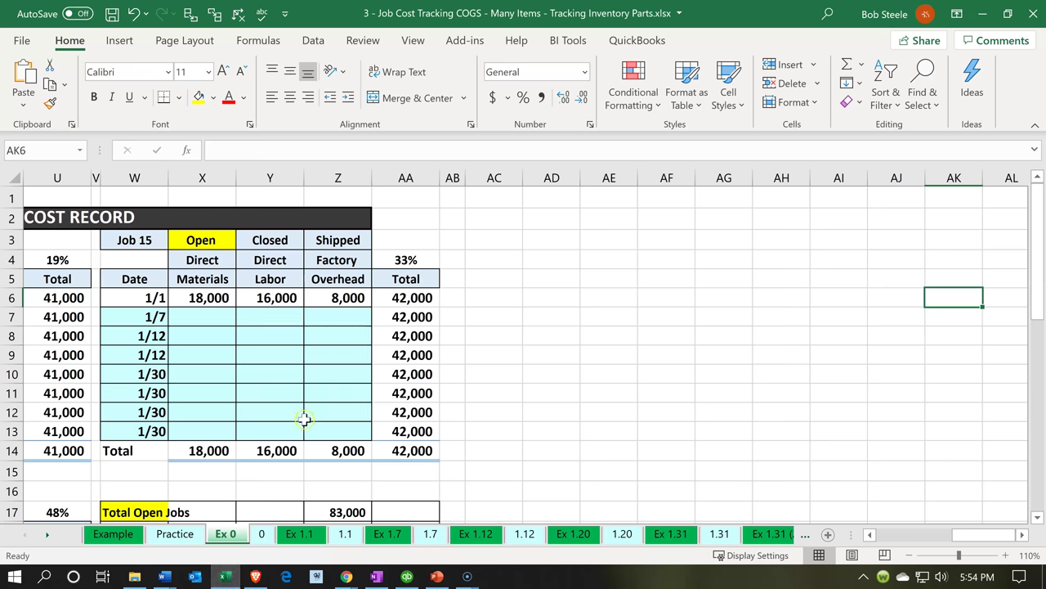
left_click(200, 300)
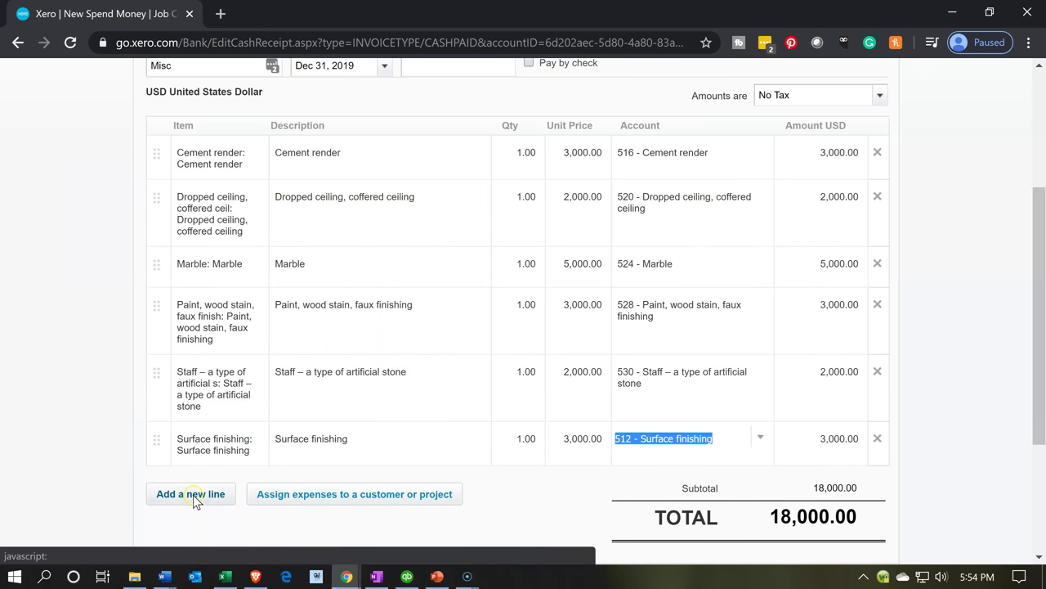
- Add a seventh line to the transaction with the Direct Labor item
left_click(193, 495)
type("Dire")
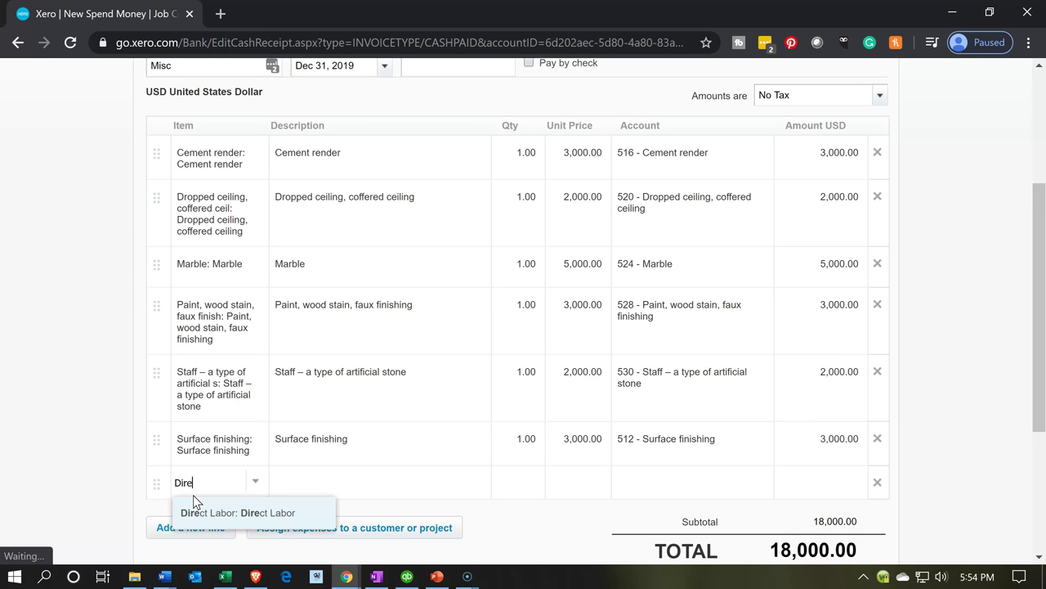
key("Tab")
key("Tab")
key("Tab")
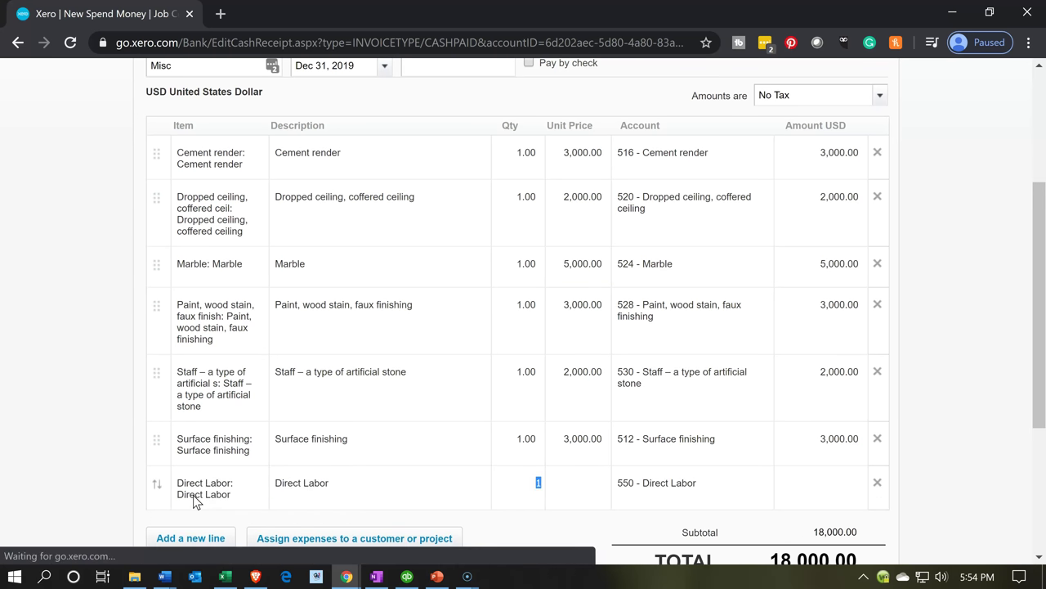
- Look up Job 15's opening direct labor cost in the Excel workbook and enter 16,000 as the Direct Labor unit price in Xero
left_click(227, 577)
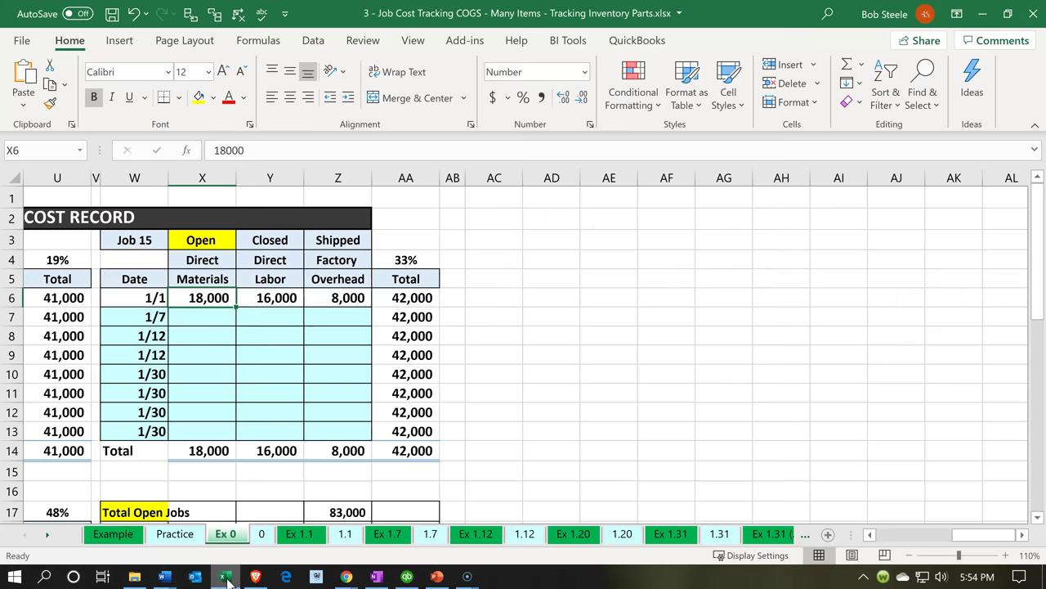
left_click(227, 577)
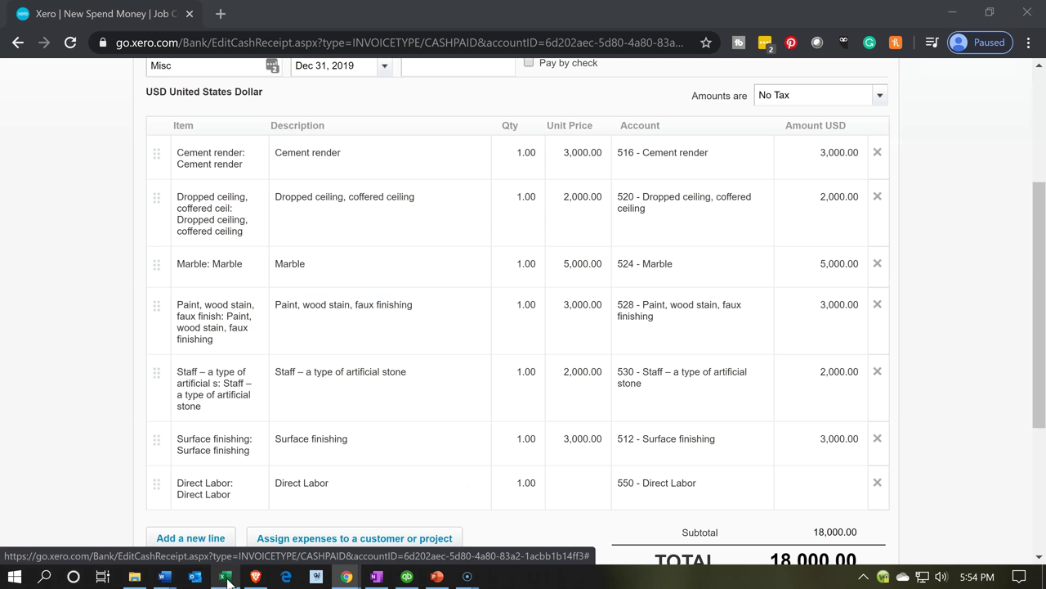
left_click(602, 490)
type("16000")
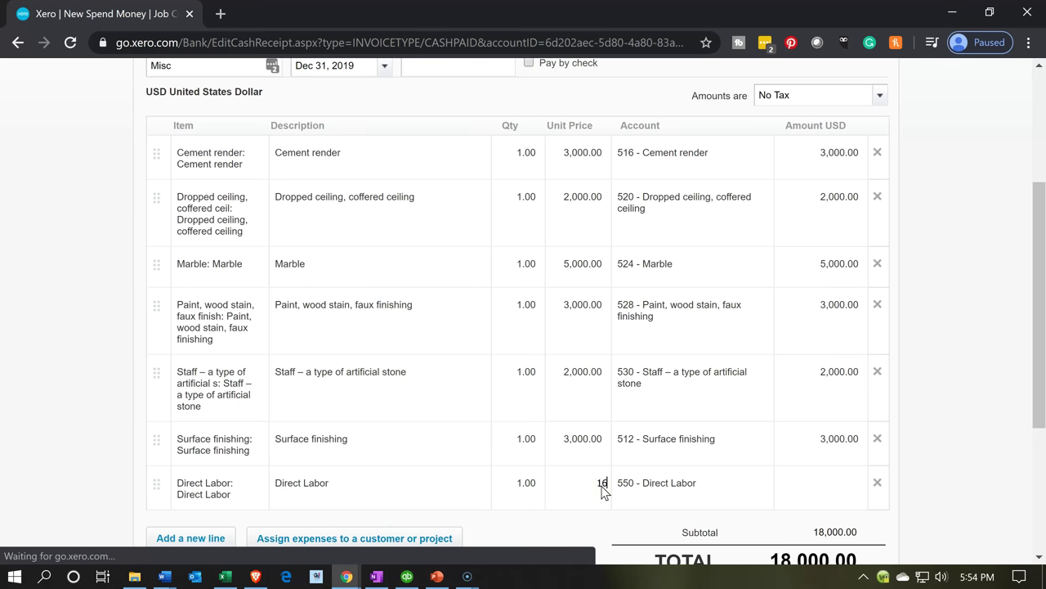
key("Tab")
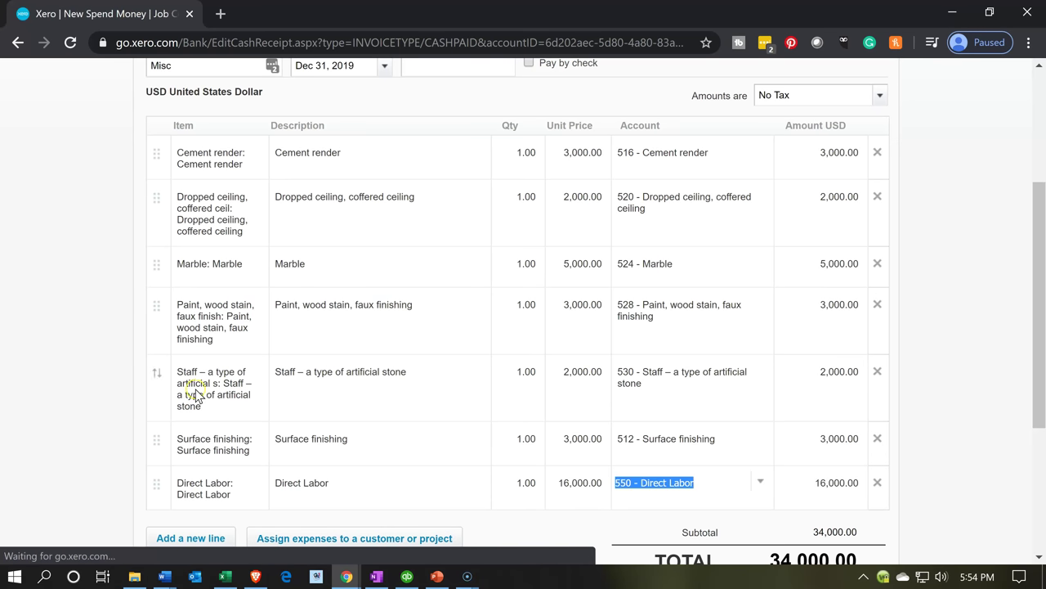
- Add an eighth line below Direct Labor with the Overhead item
scroll(200, 413, "down", 1)
left_click(210, 464)
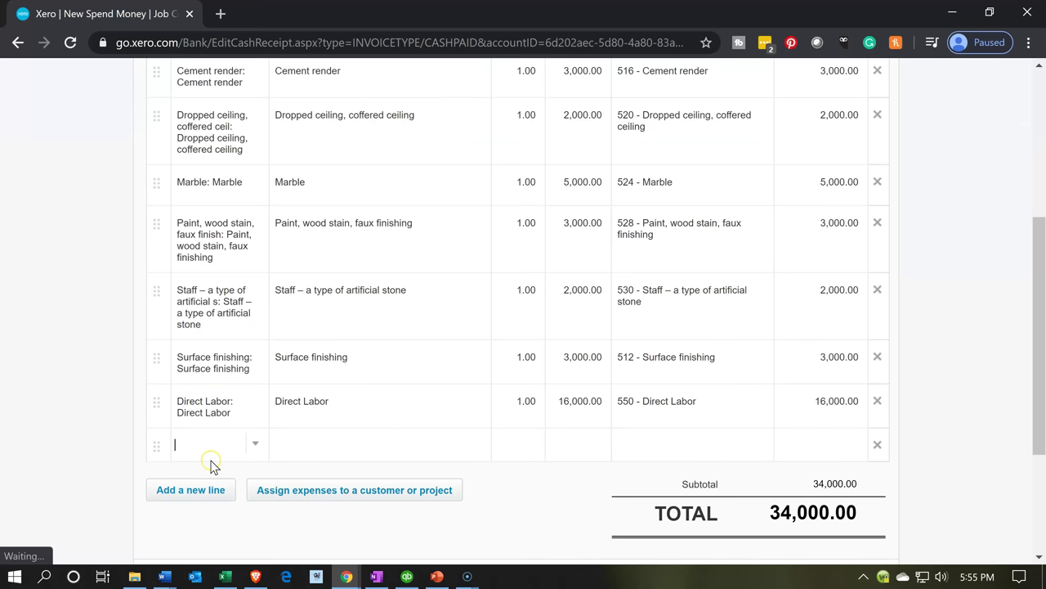
type("over")
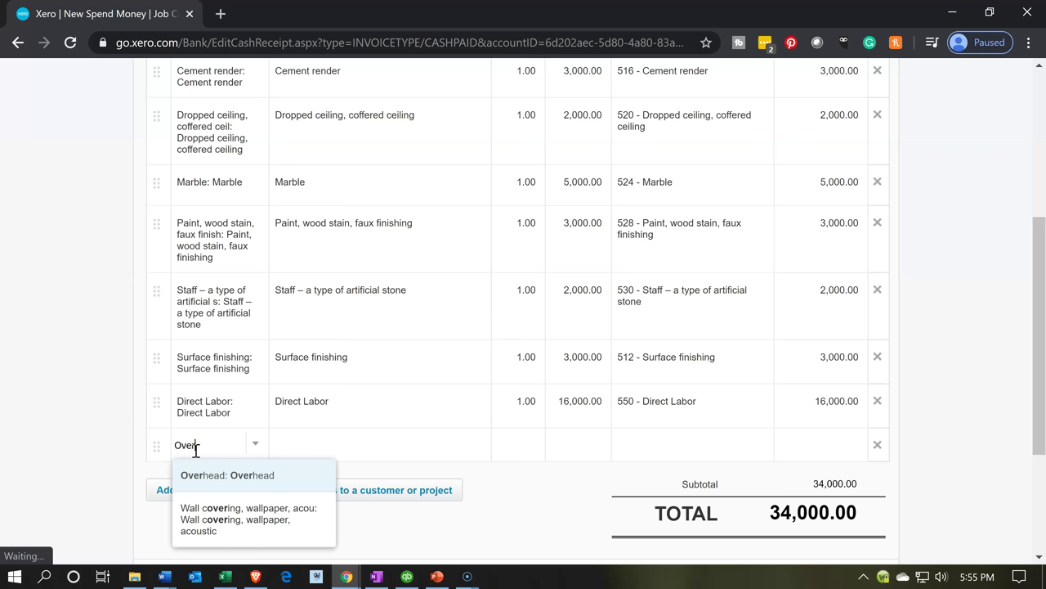
key("Tab")
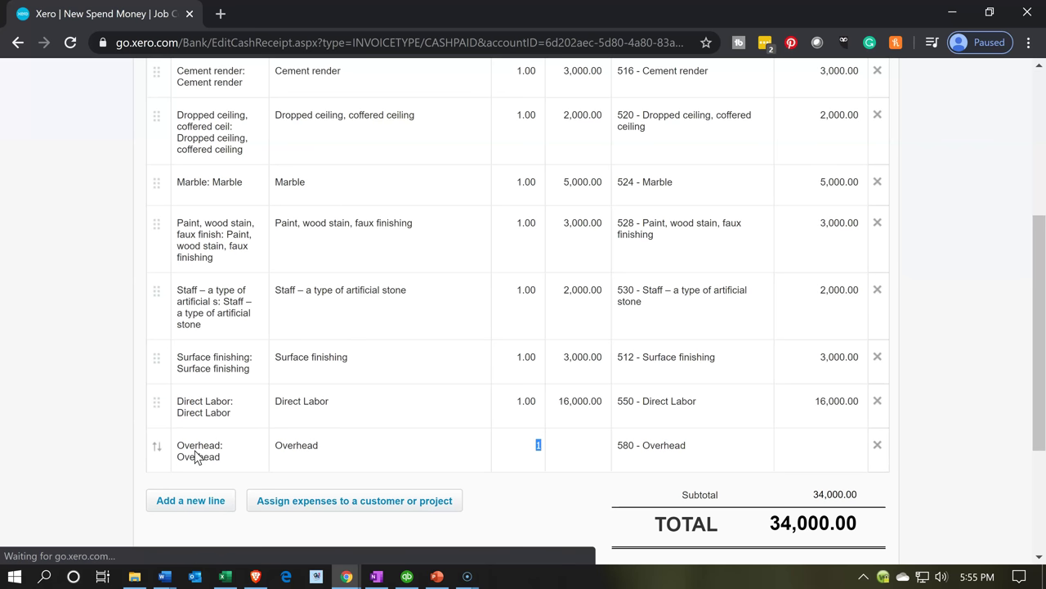
- Switch to the Excel workbook, look up Job 15's opening factory overhead cost, and return to the Xero transaction
left_click(225, 576)
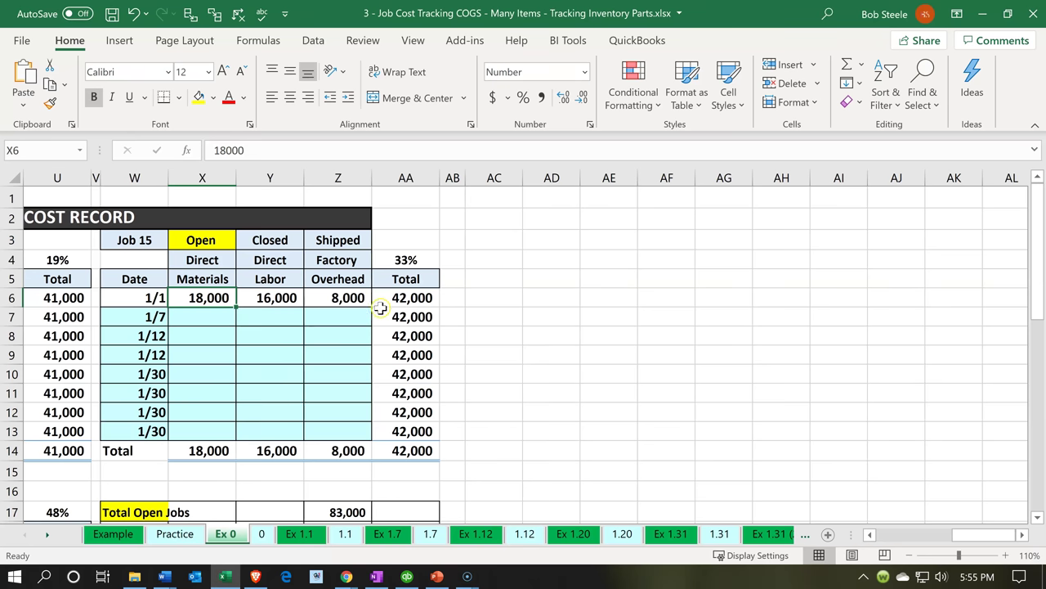
left_click(360, 301)
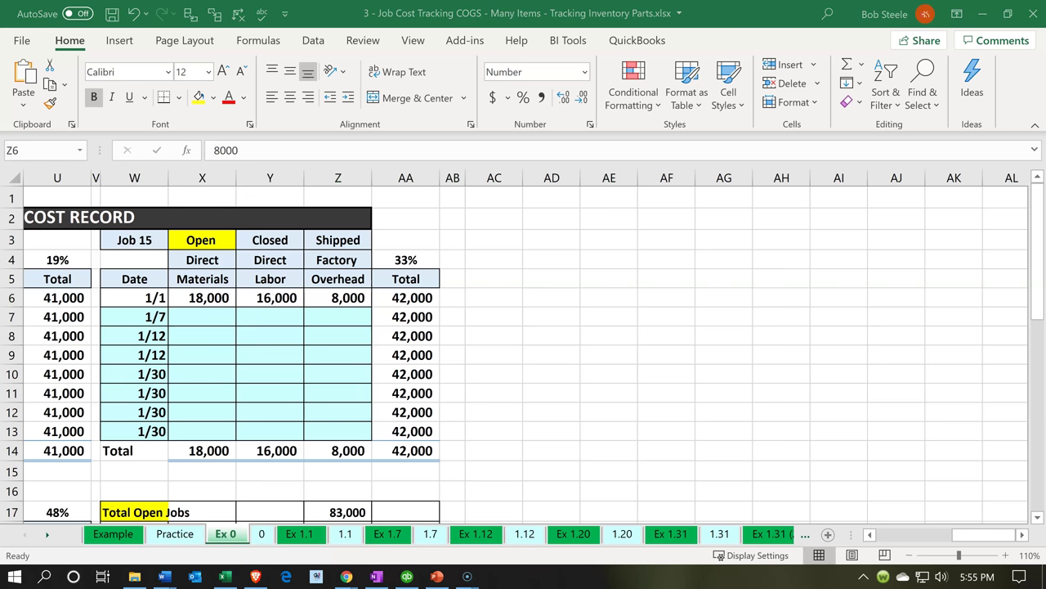
left_click(233, 576)
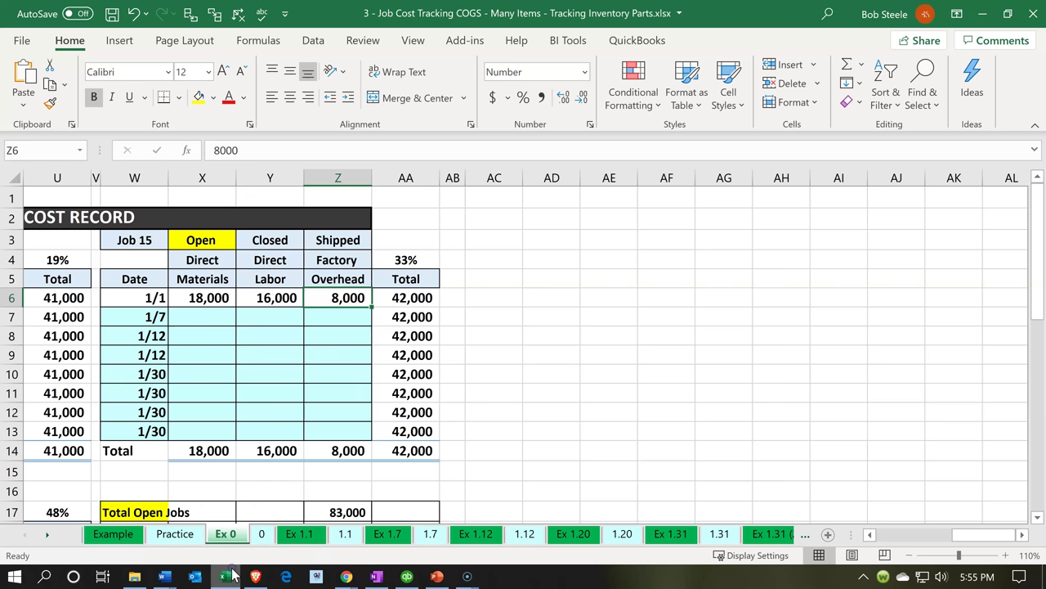
left_click(231, 577)
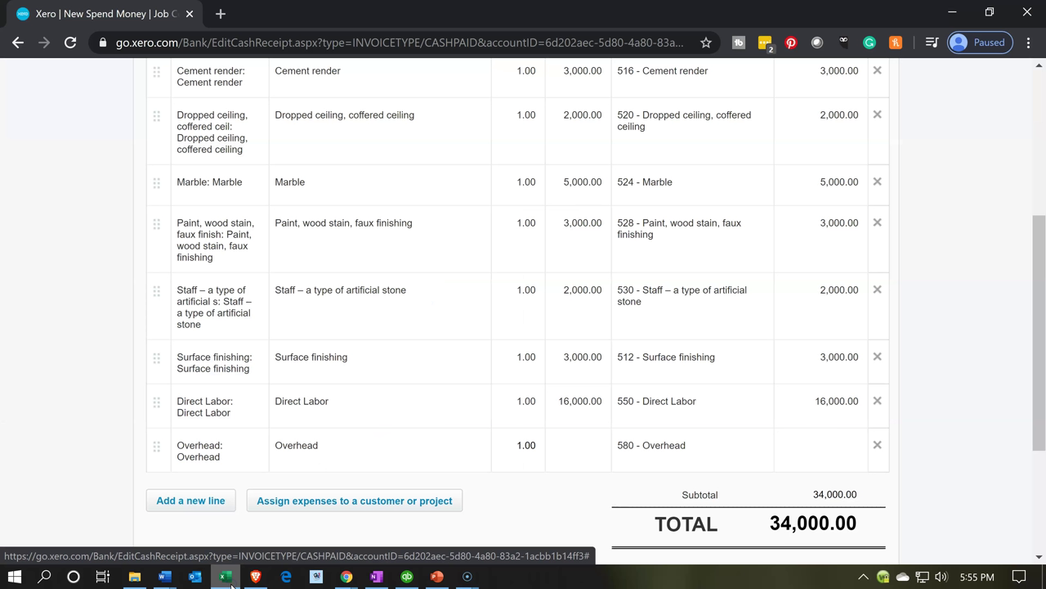
left_click(231, 577)
left_click(232, 577)
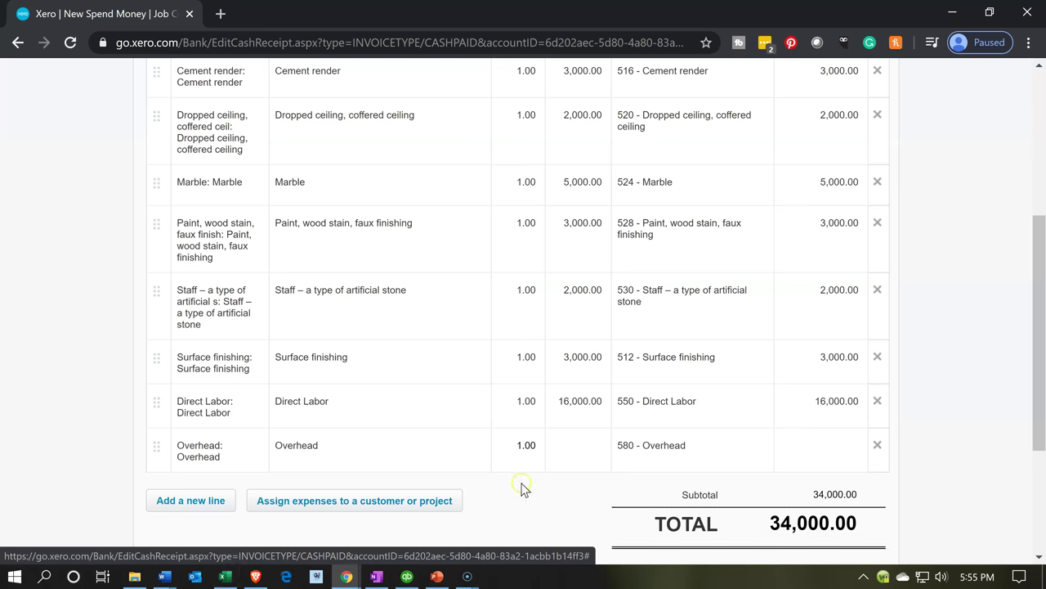
- Set the Overhead line's unit price to 8,000 and check the transaction total against the Job 15 total in the Excel workbook
left_click(579, 451)
type("8000")
key("Tab")
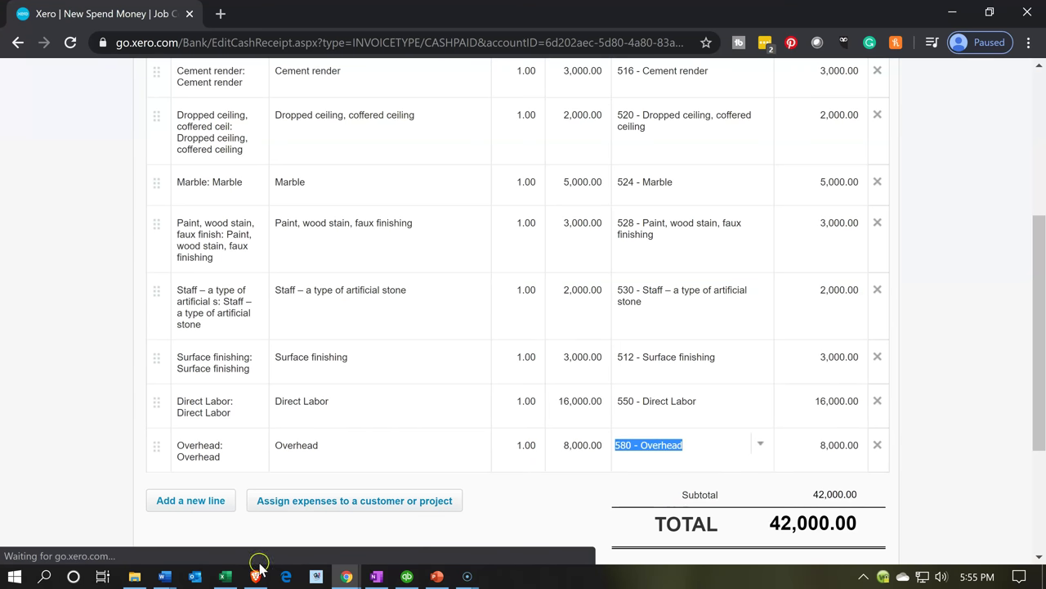
left_click(231, 579)
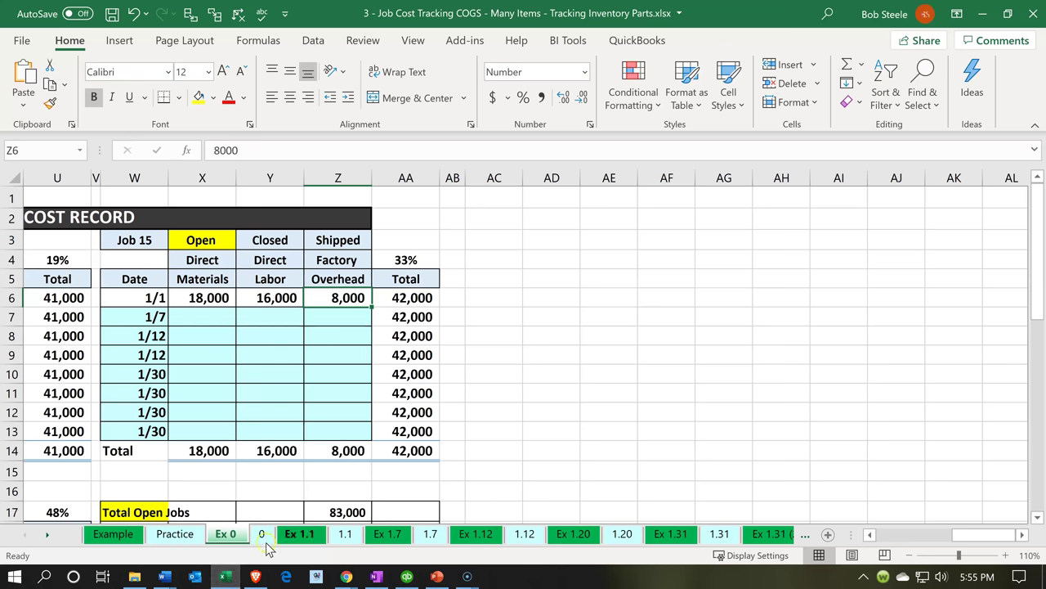
left_click(235, 579)
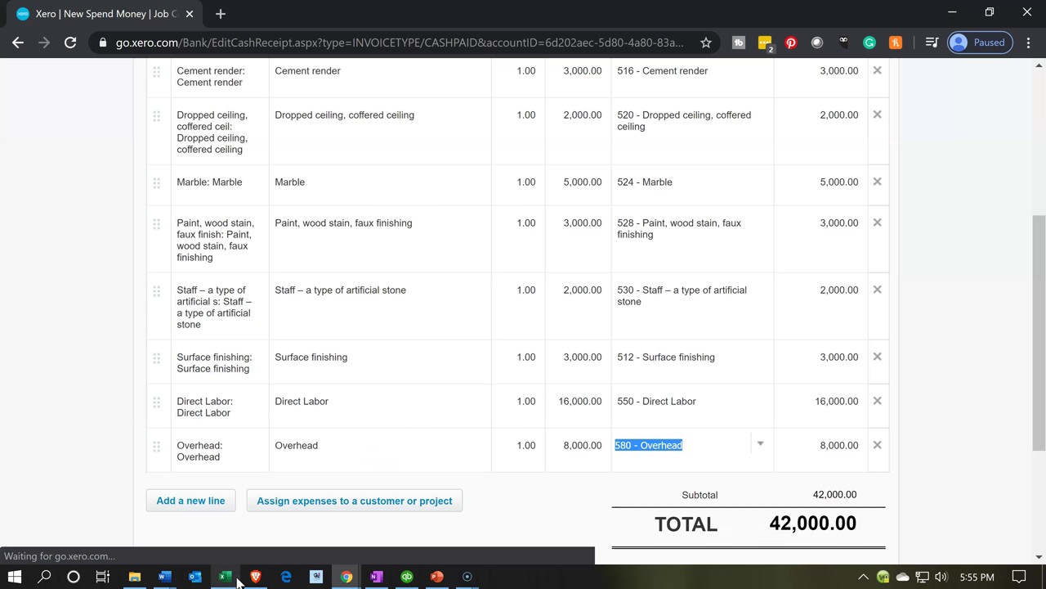
- Assign all eight expense lines of the transaction to Customer 1's project 15
scroll(234, 530, "down", 1)
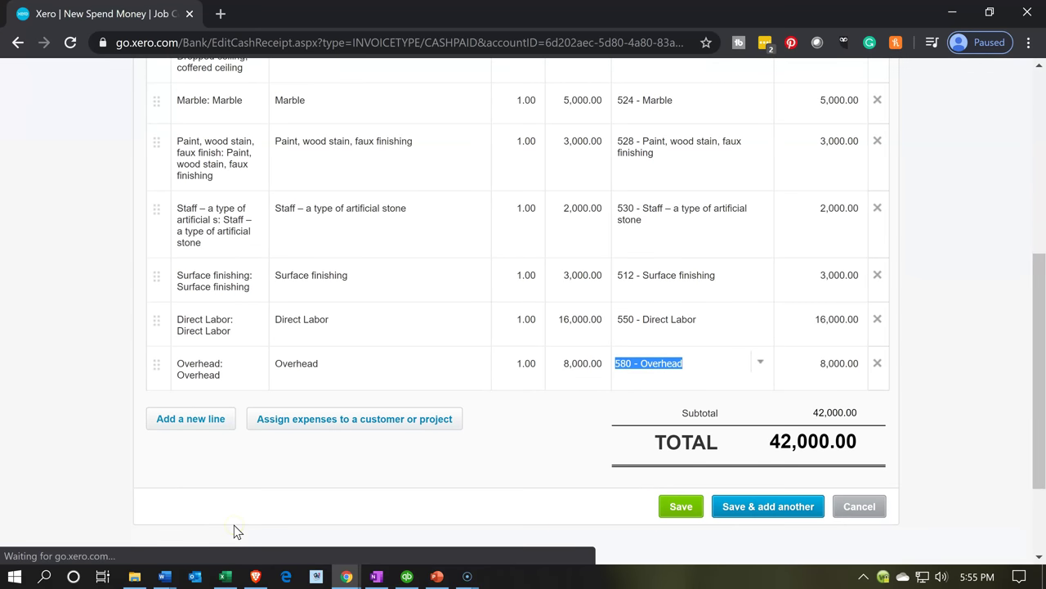
left_click(285, 422)
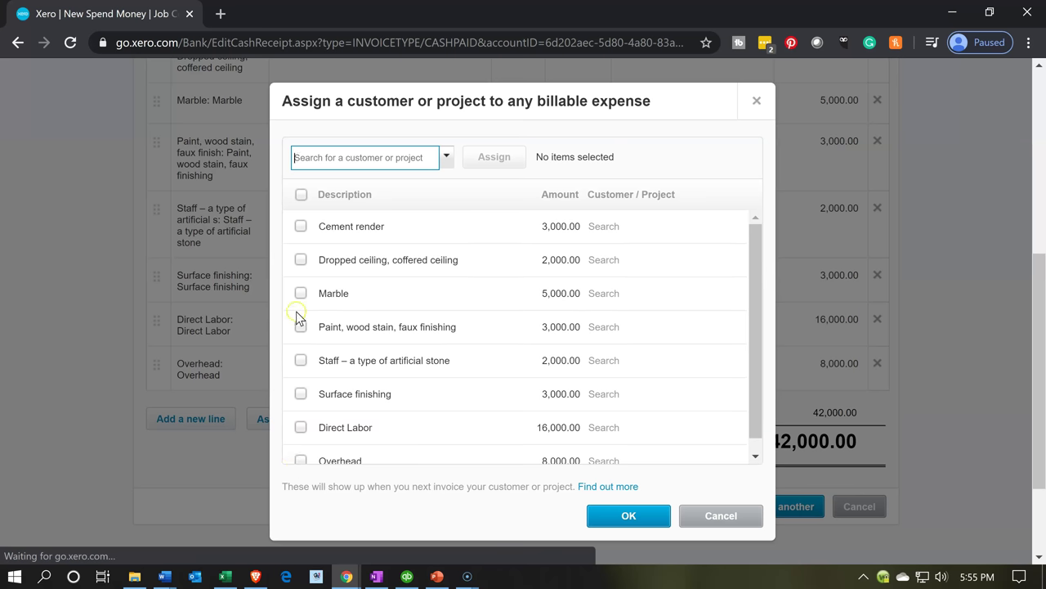
left_click(304, 196)
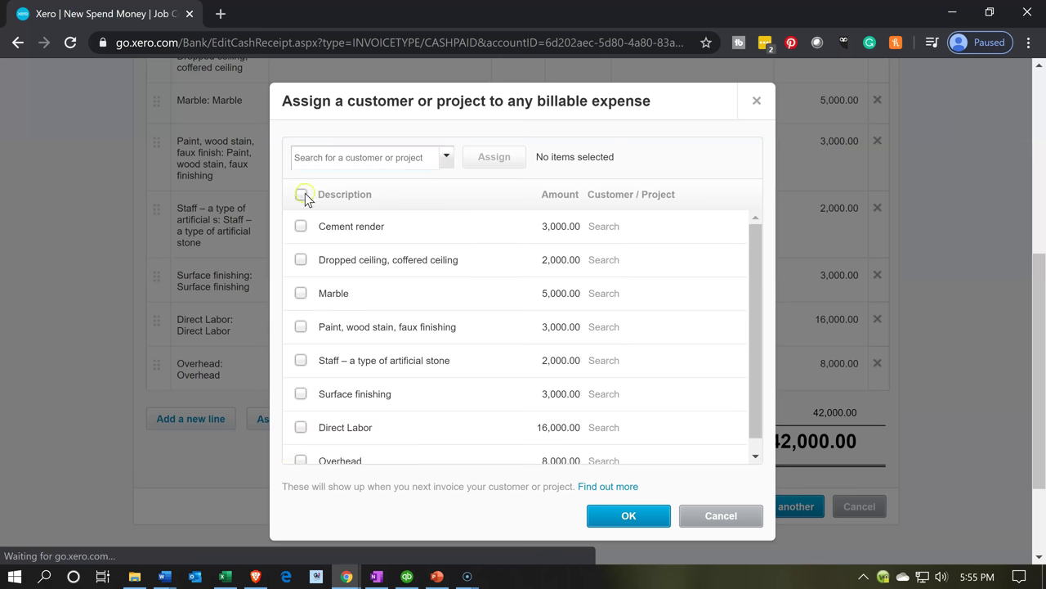
left_click(446, 158)
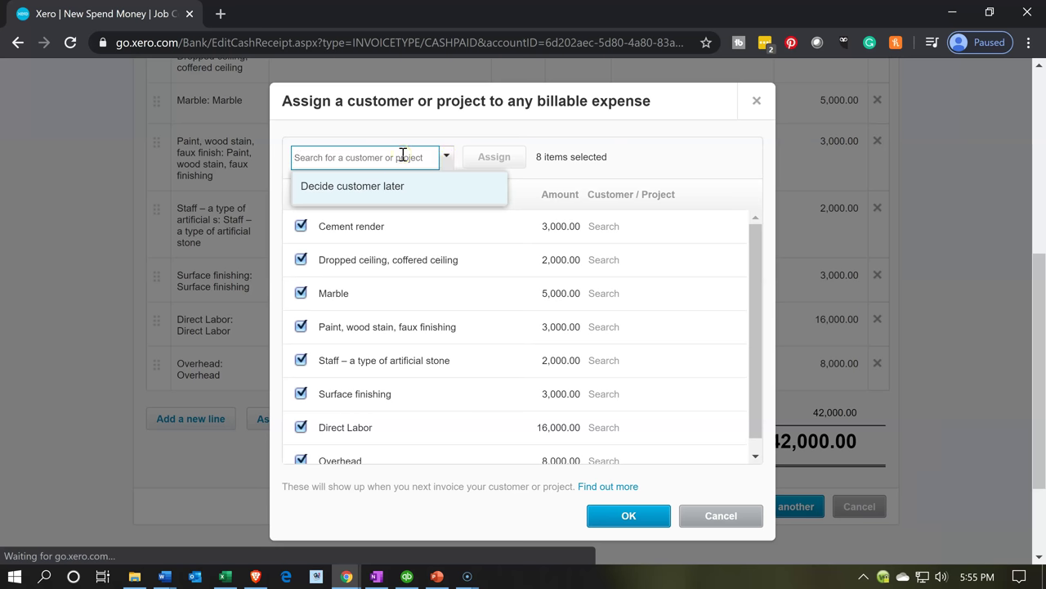
type("15")
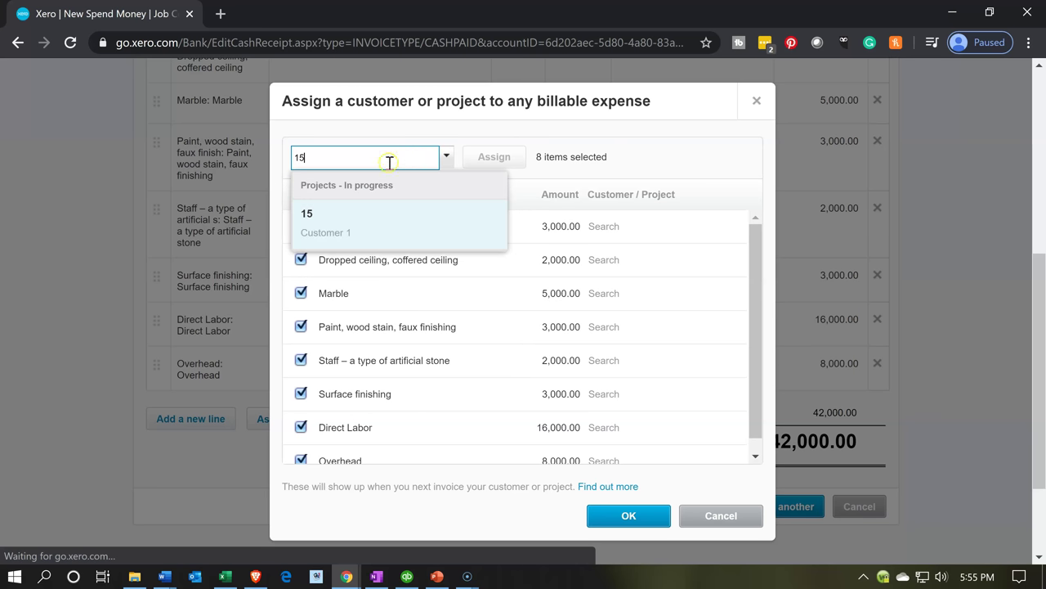
left_click(356, 234)
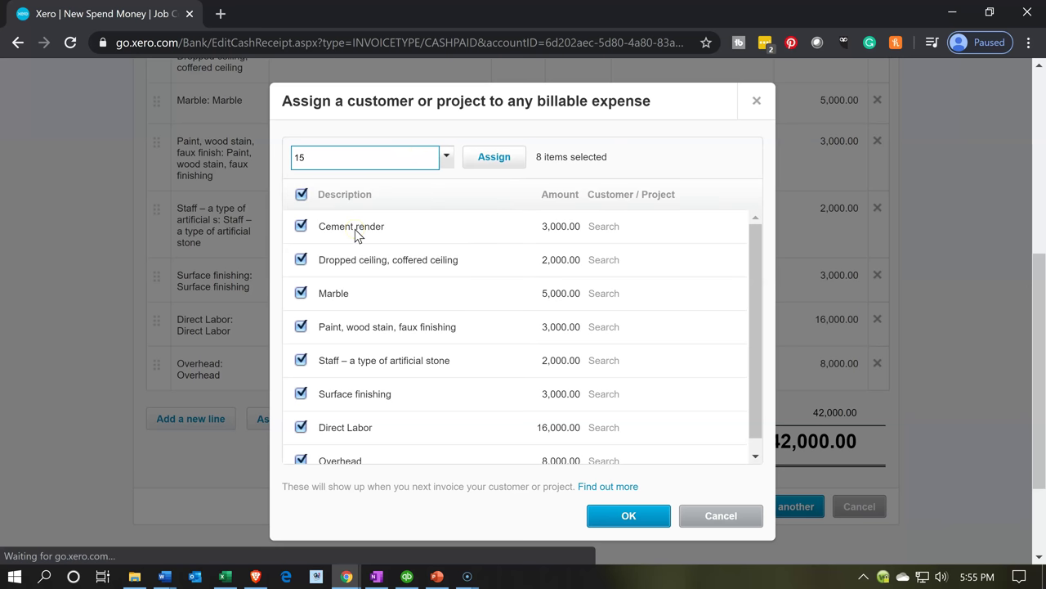
left_click(484, 163)
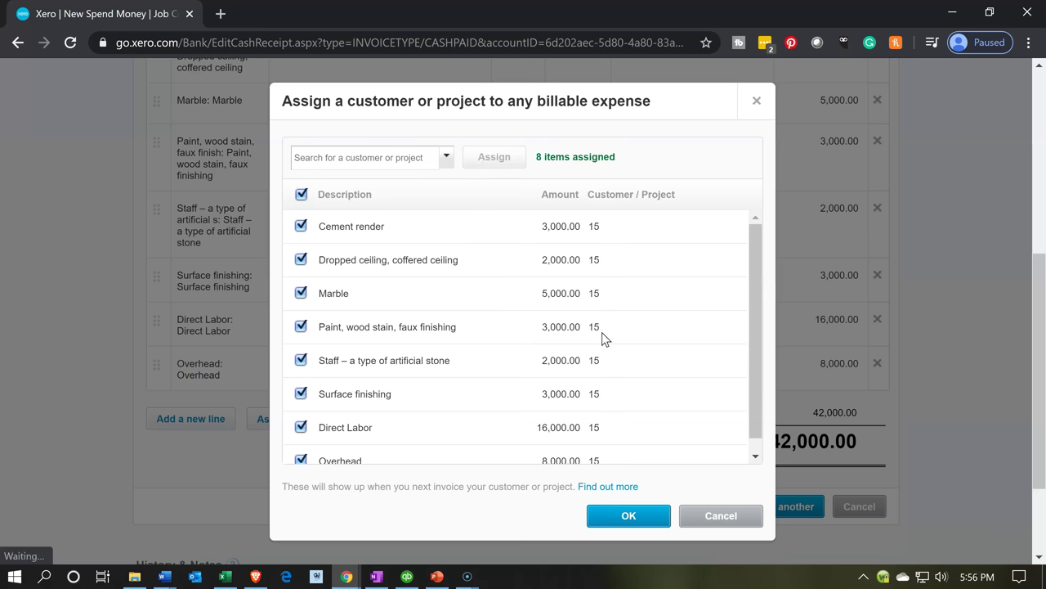
scroll(602, 332, "down", 1)
left_click(650, 515)
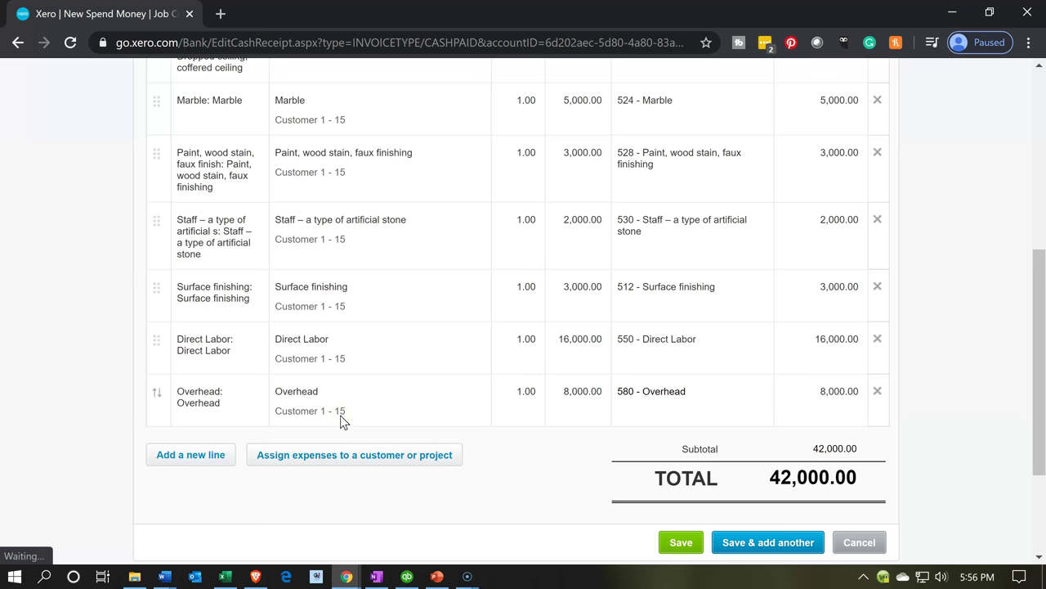
- Review the transaction's payee, date, expense lines, project assignments and total
scroll(341, 421, "up", 5)
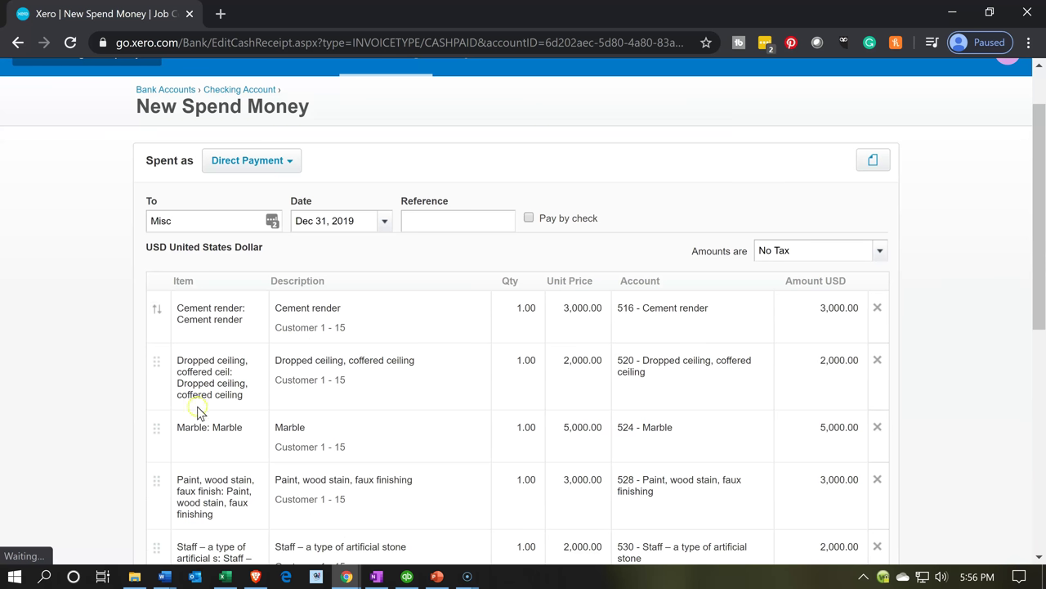
scroll(87, 419, "down", 1)
scroll(86, 418, "down", 1)
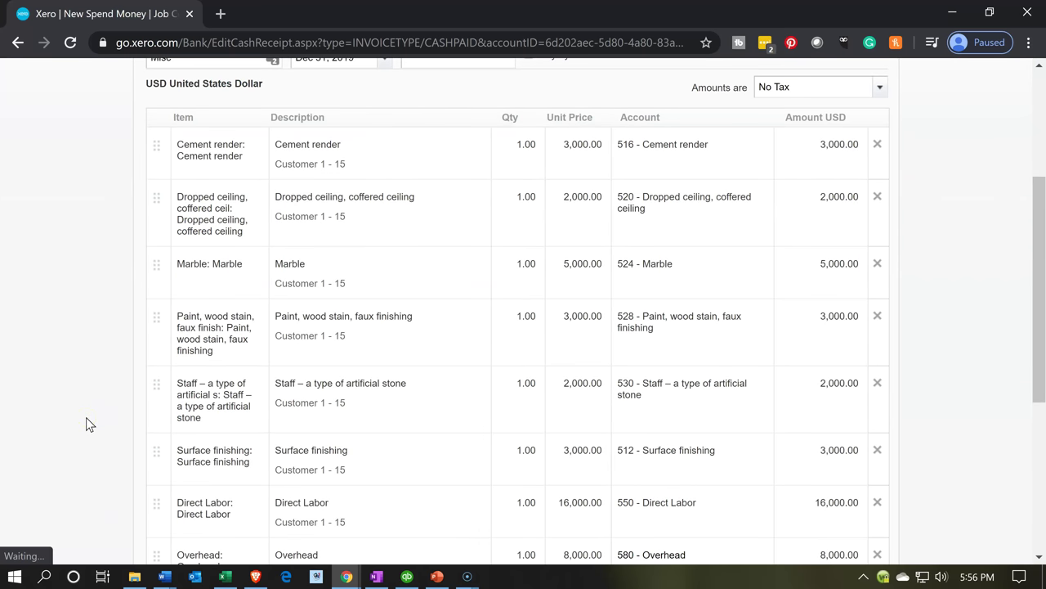
scroll(87, 419, "down", 1)
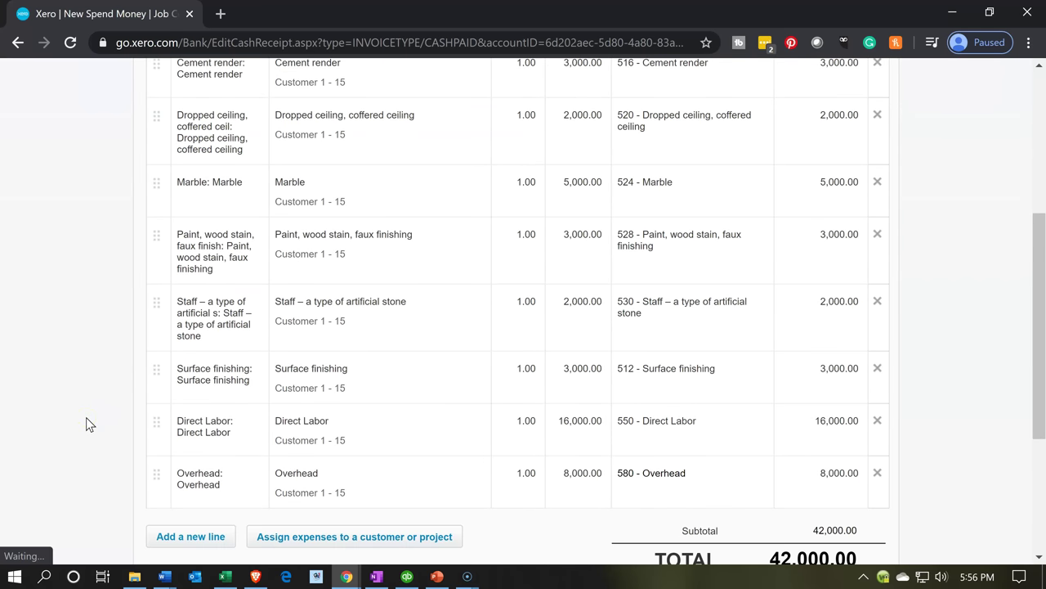
scroll(85, 417, "down", 1)
left_click(481, 507)
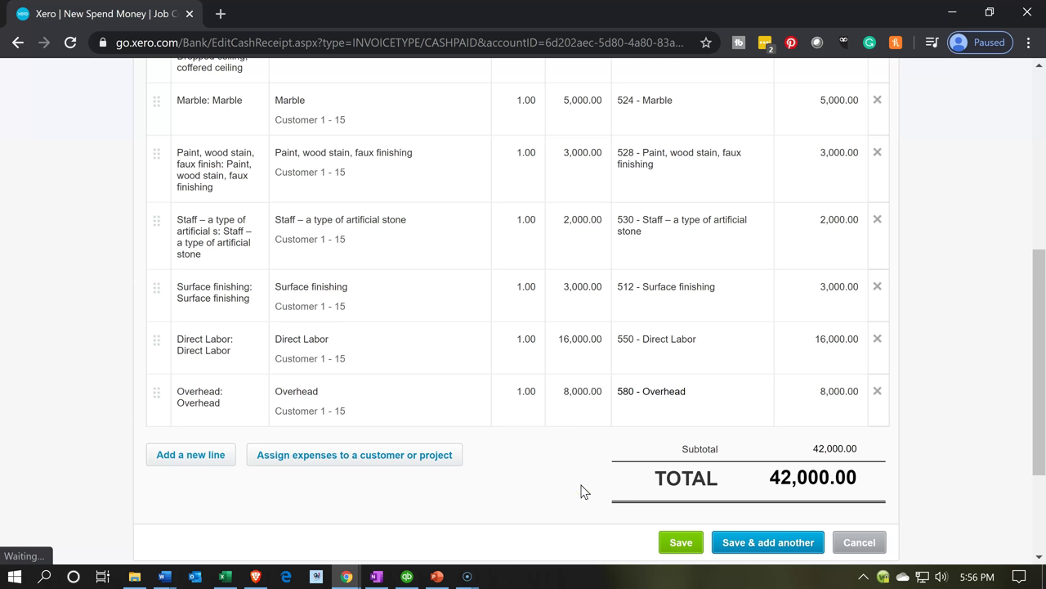
scroll(585, 490, "up", 5)
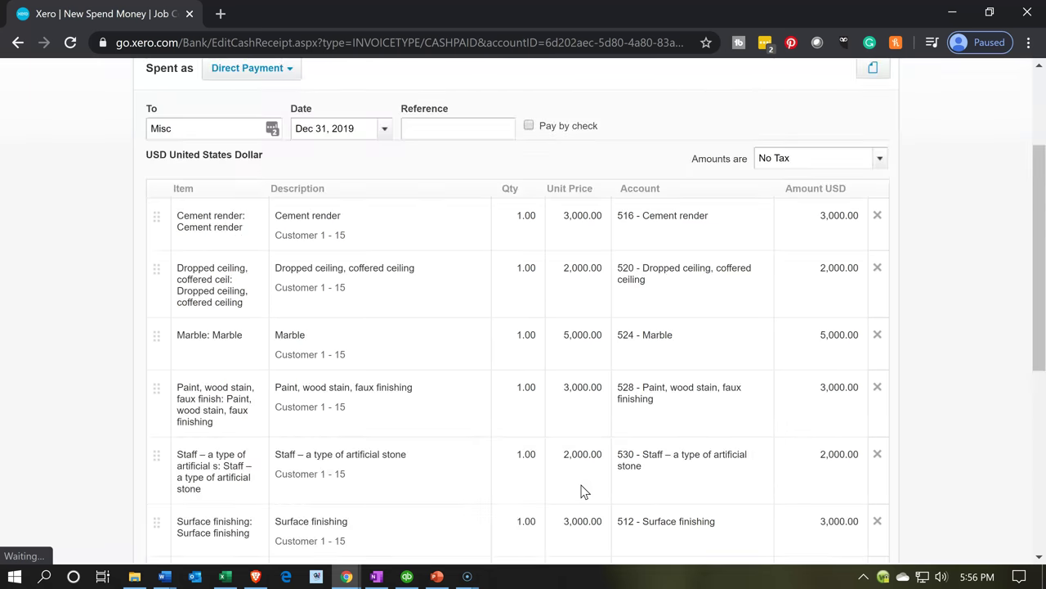
left_click(550, 474)
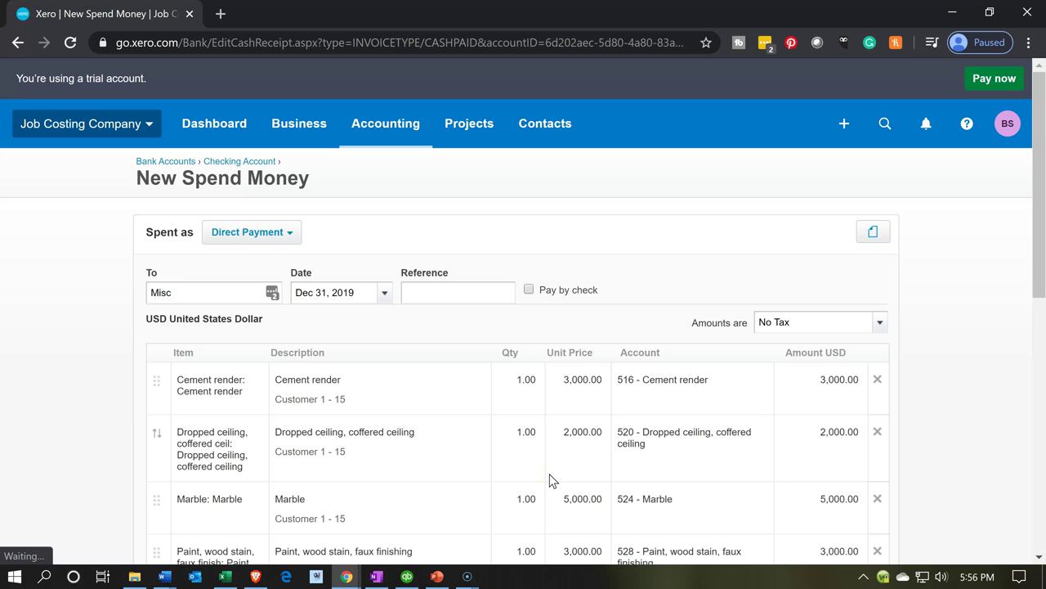
scroll(551, 479, "down", 5)
left_click(855, 520)
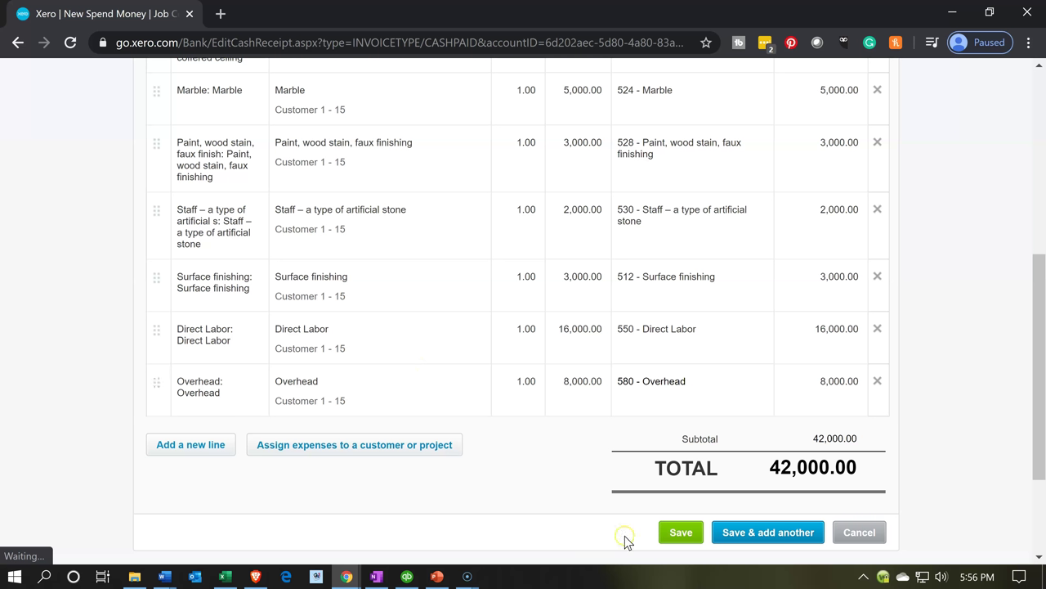
- Save the spend money transaction and open the list of all projects
left_click(684, 539)
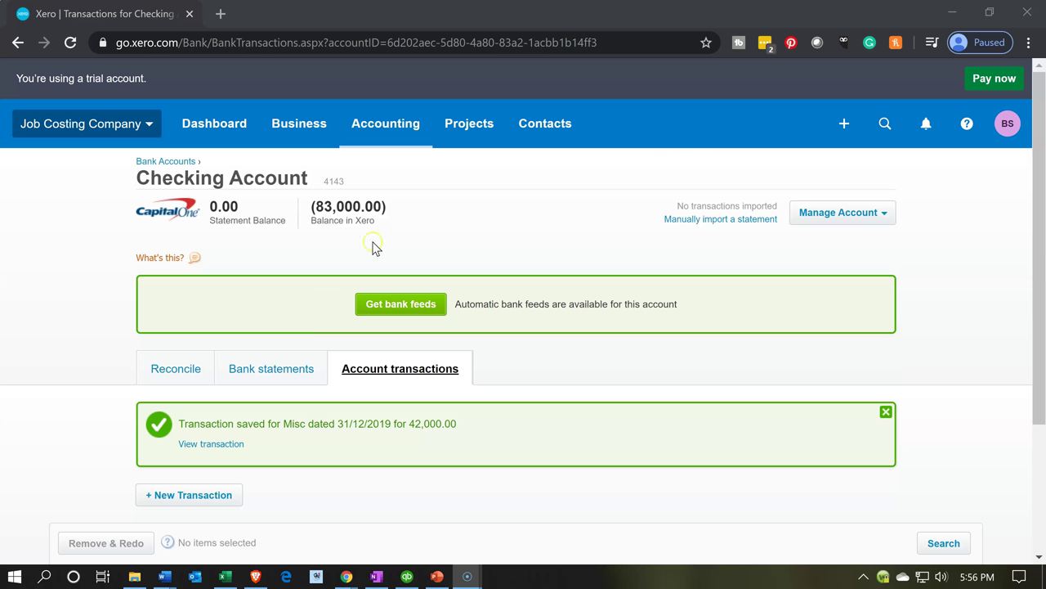
left_click(459, 143)
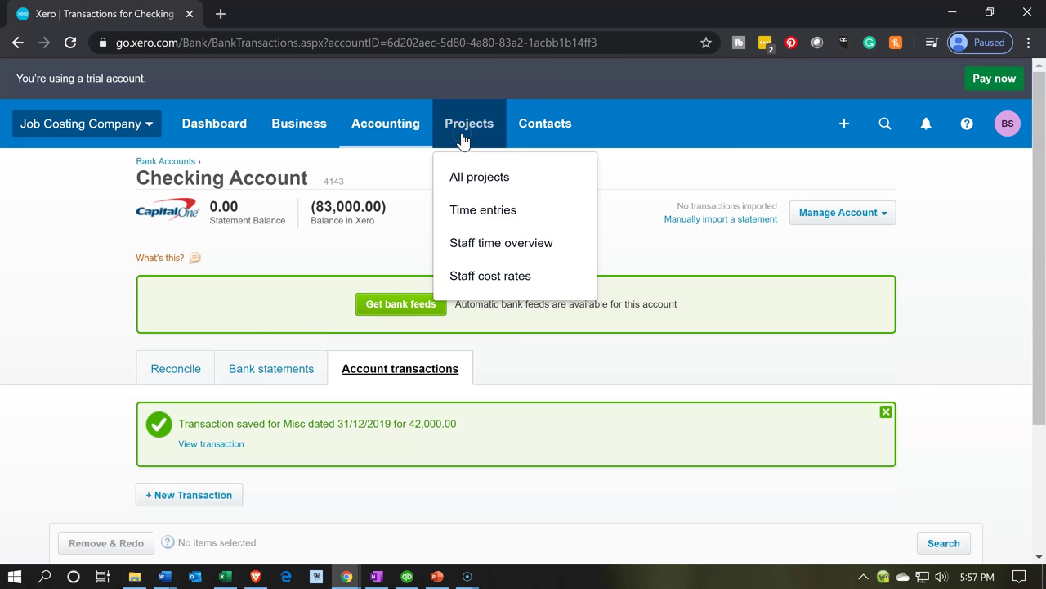
left_click(468, 178)
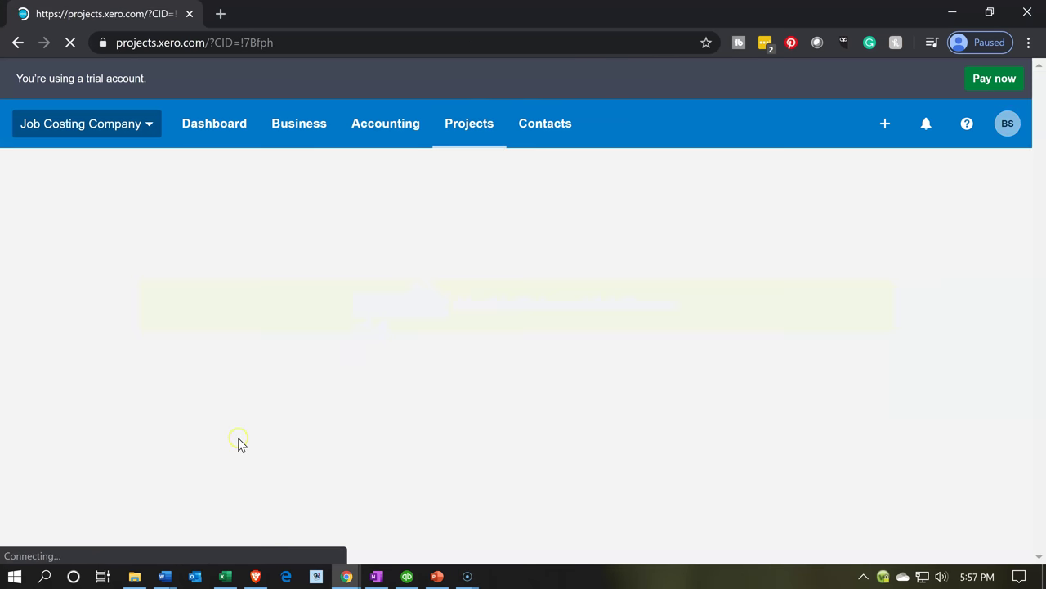
- Open Customer 1's project 15 from the in-progress projects and review its untracked expenses and time and expenses total
left_click(175, 401)
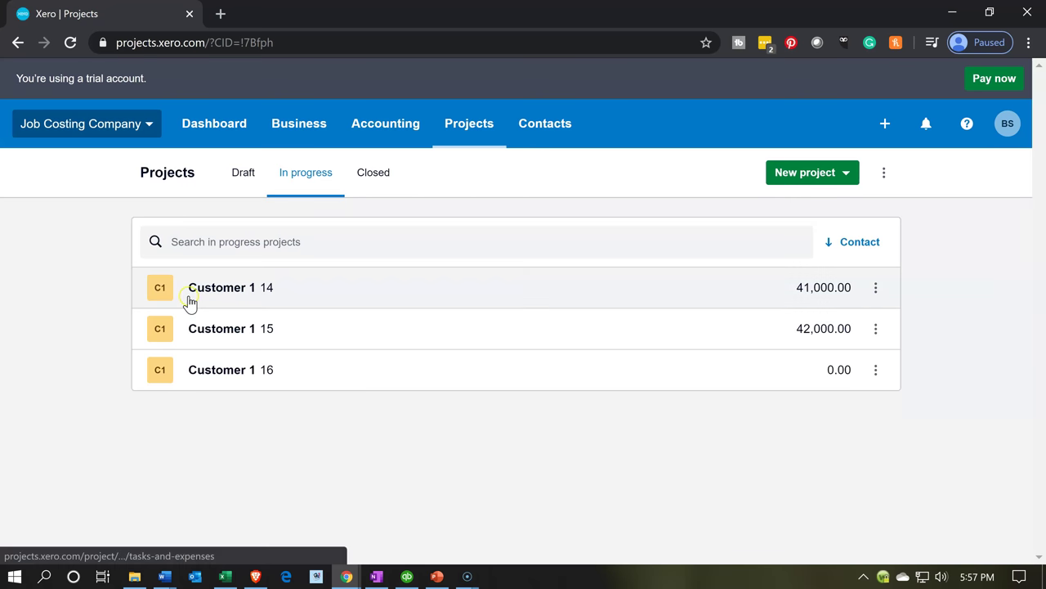
left_click(221, 372)
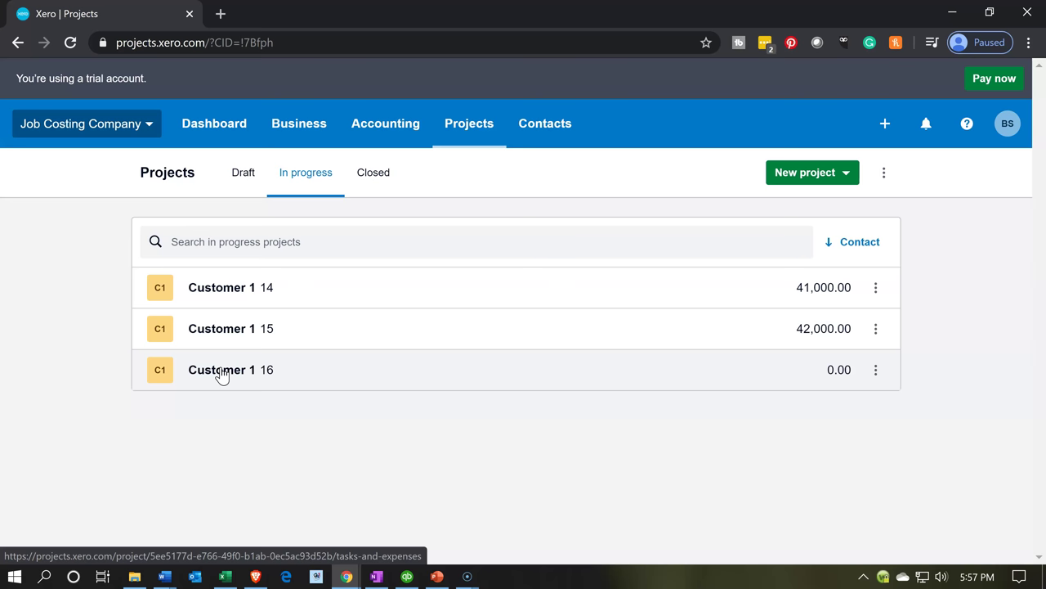
left_click(242, 335)
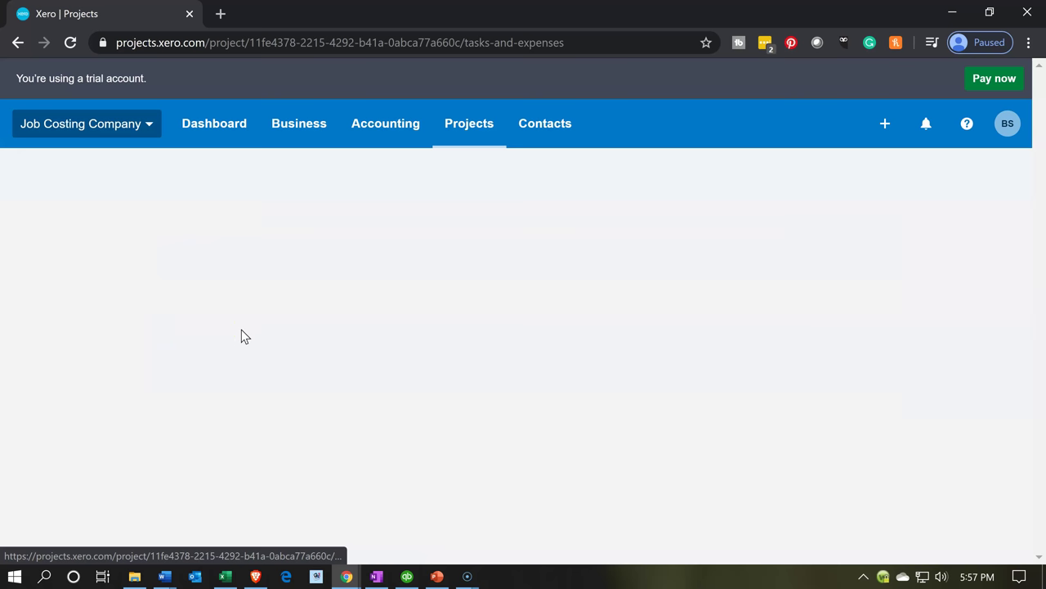
scroll(242, 335, "down", 2)
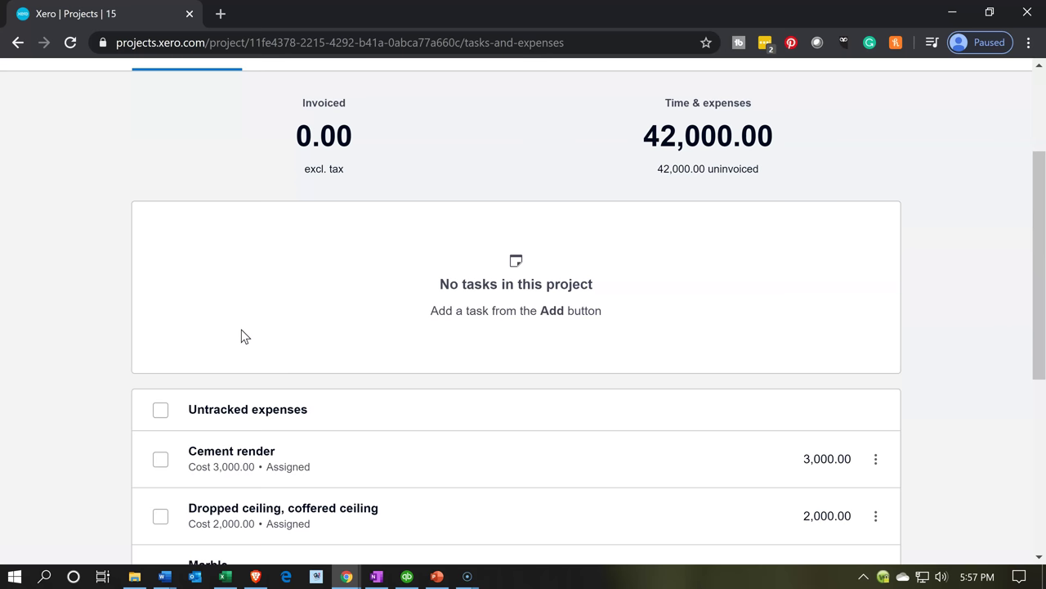
scroll(242, 335, "down", 3)
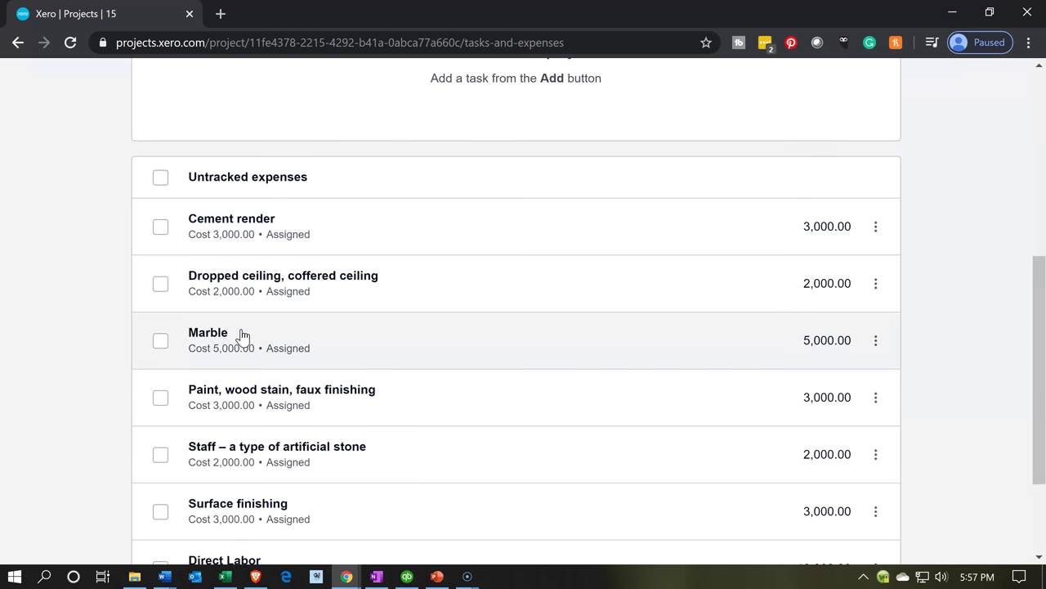
scroll(242, 336, "down", 1)
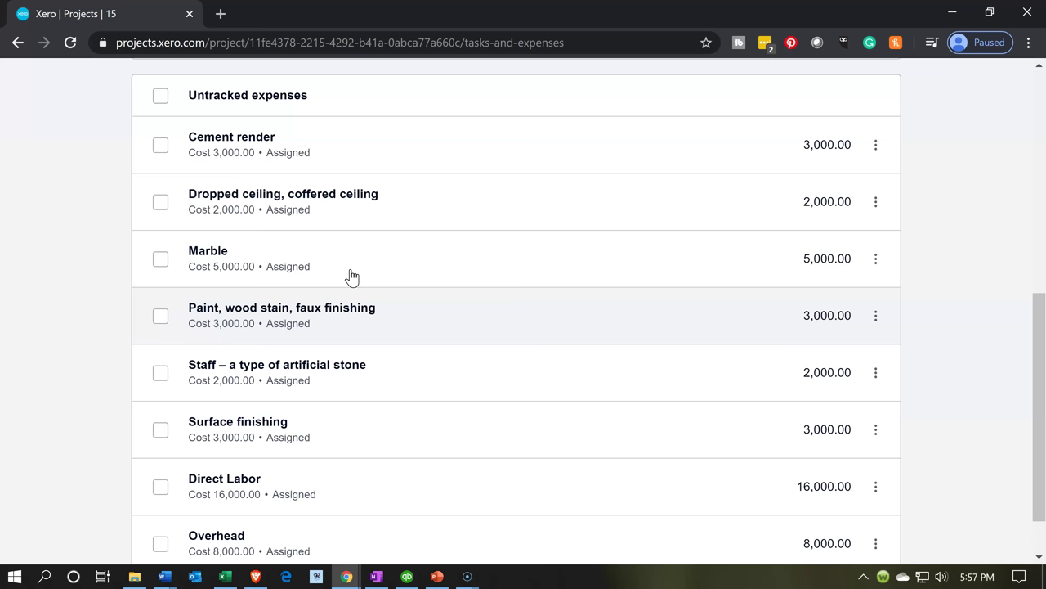
scroll(351, 276, "down", 1)
scroll(352, 276, "up", 4)
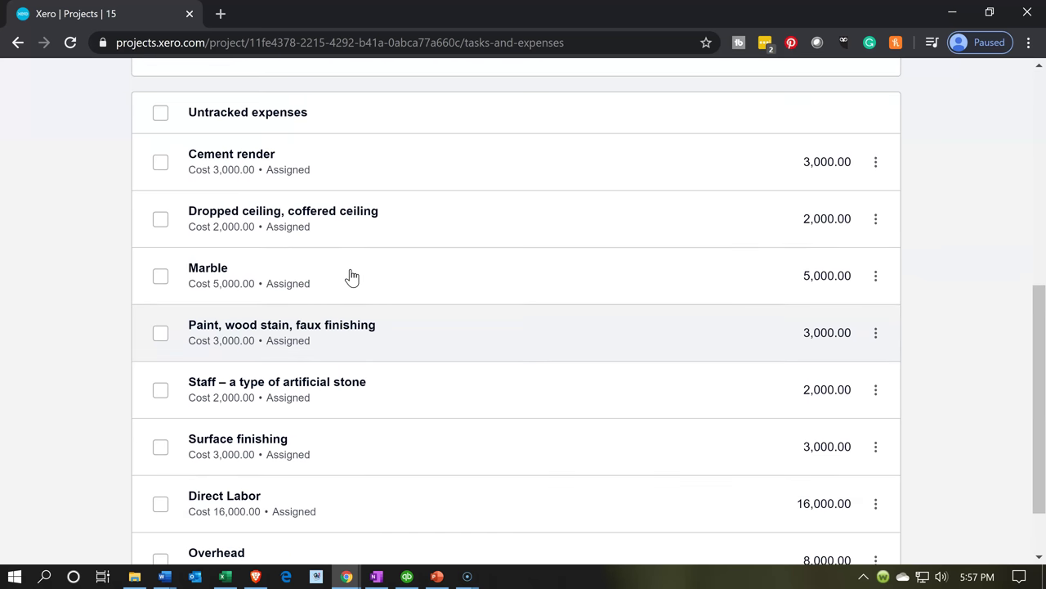
scroll(351, 276, "up", 3)
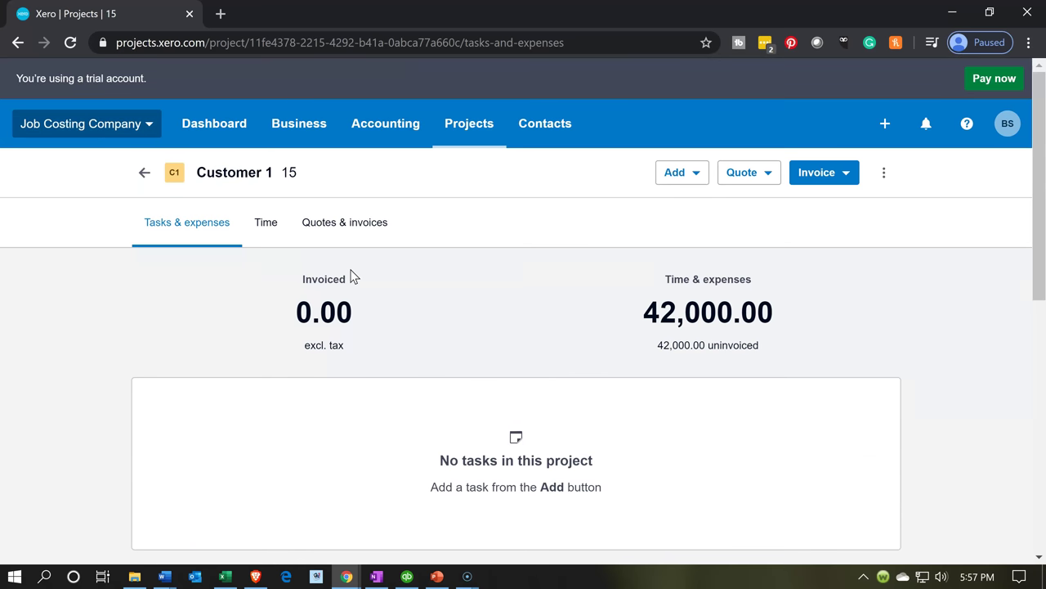
- Open the Balance Sheet report and review the checking account liability and current year earnings as of December 31, 2019
left_click(468, 132)
left_click(404, 131)
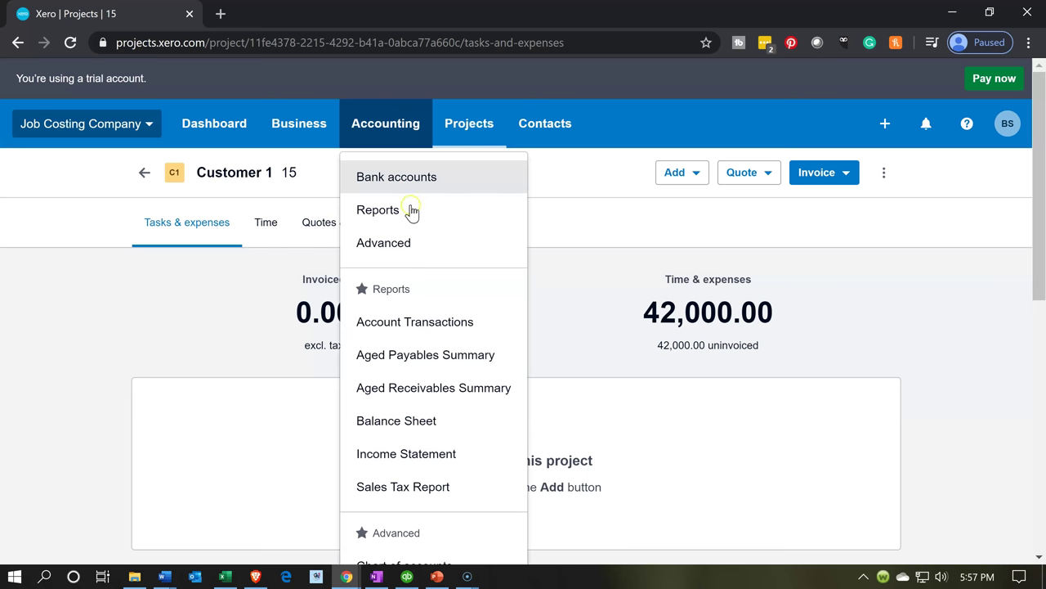
left_click(402, 421)
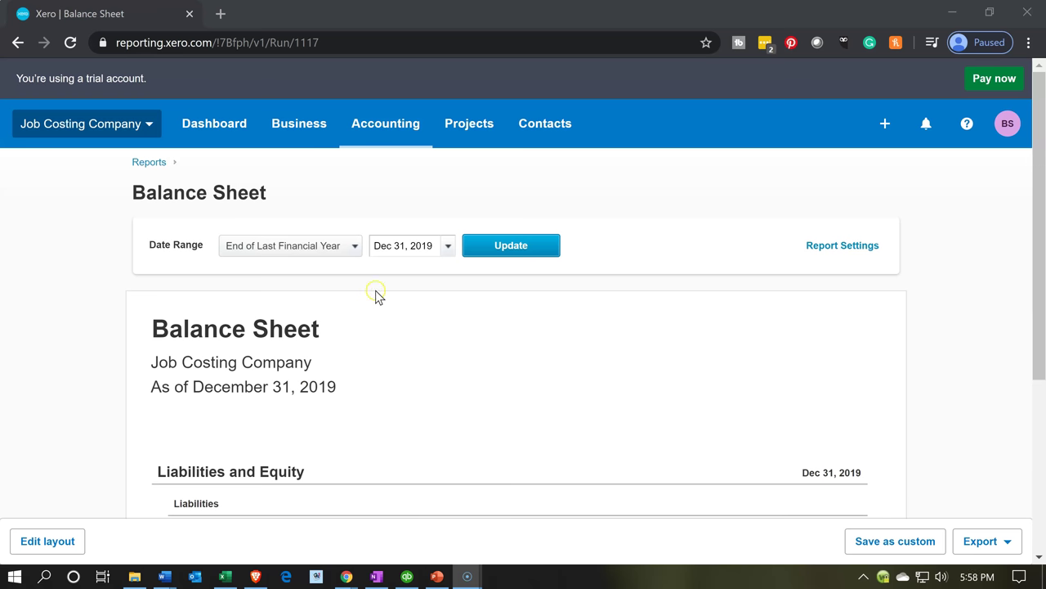
scroll(380, 297, "down", 3)
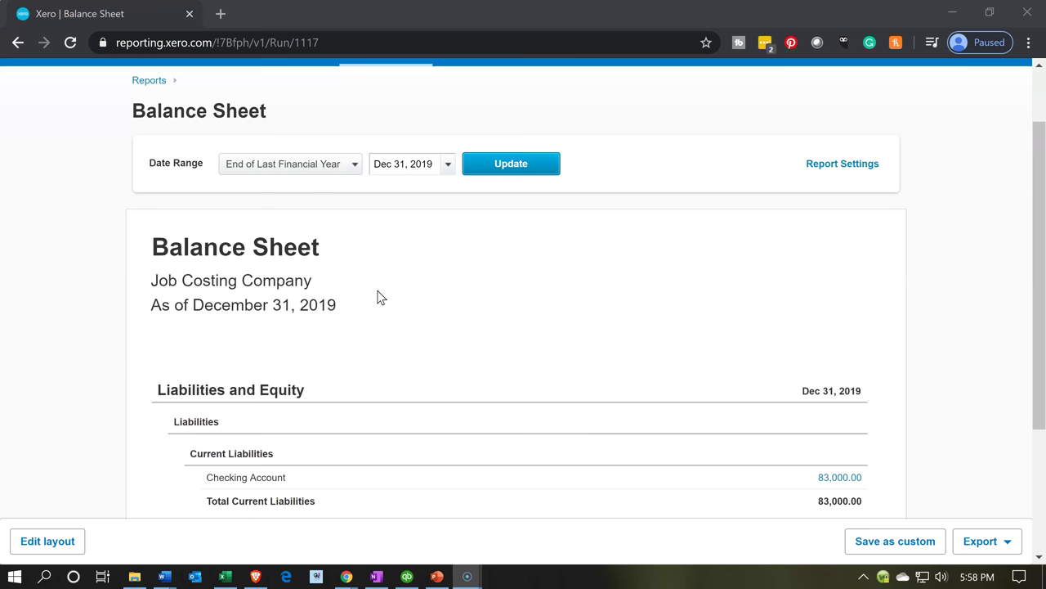
scroll(378, 297, "down", 2)
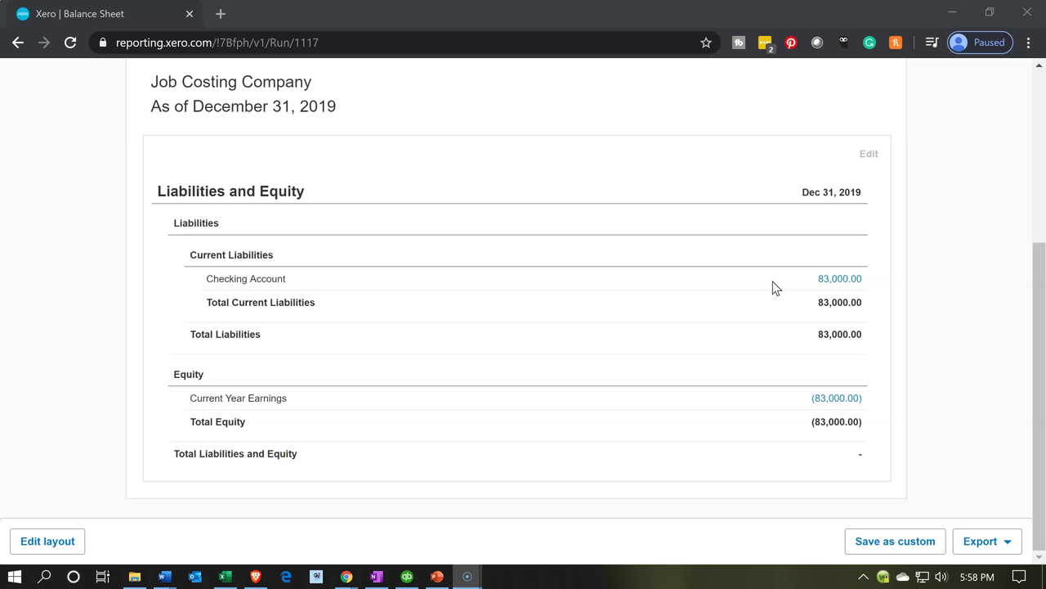
left_click(791, 396)
scroll(783, 400, "up", 1)
scroll(464, 290, "up", 1)
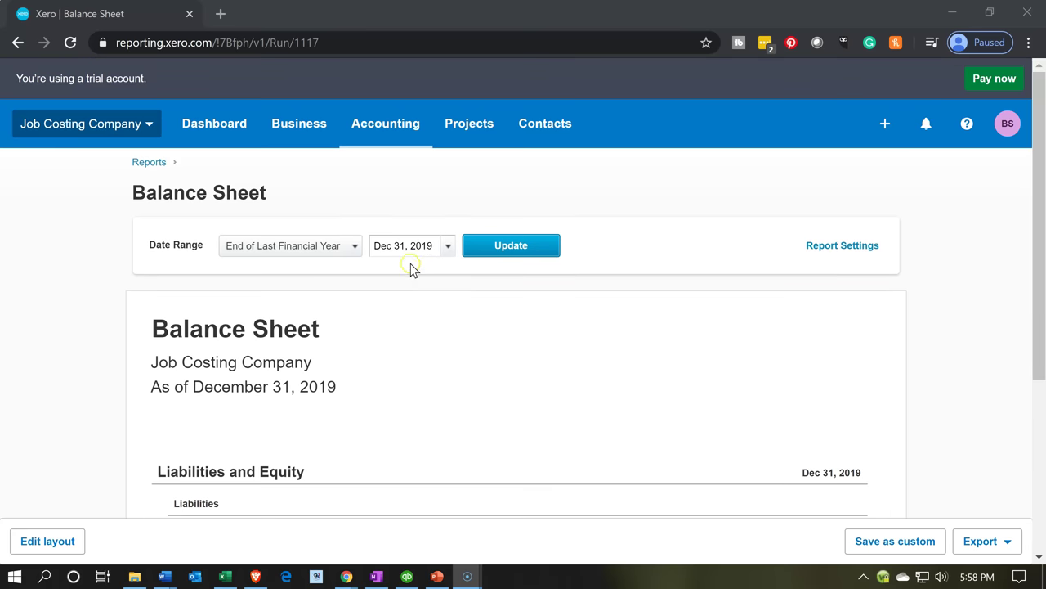
- Update the Balance Sheet to January 1, 2020 and review its liabilities and equity
left_click(448, 248)
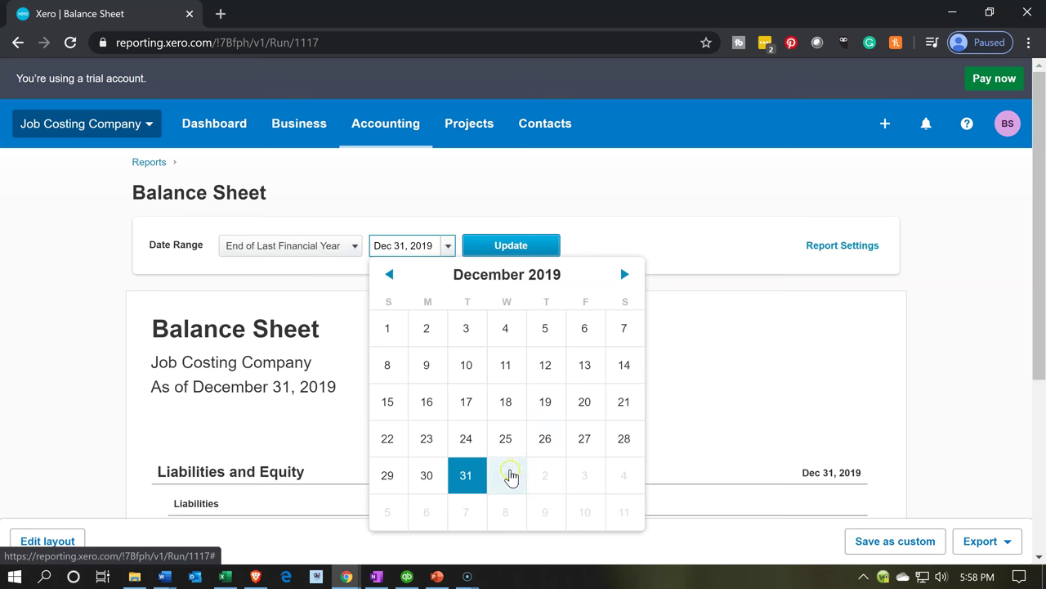
left_click(508, 476)
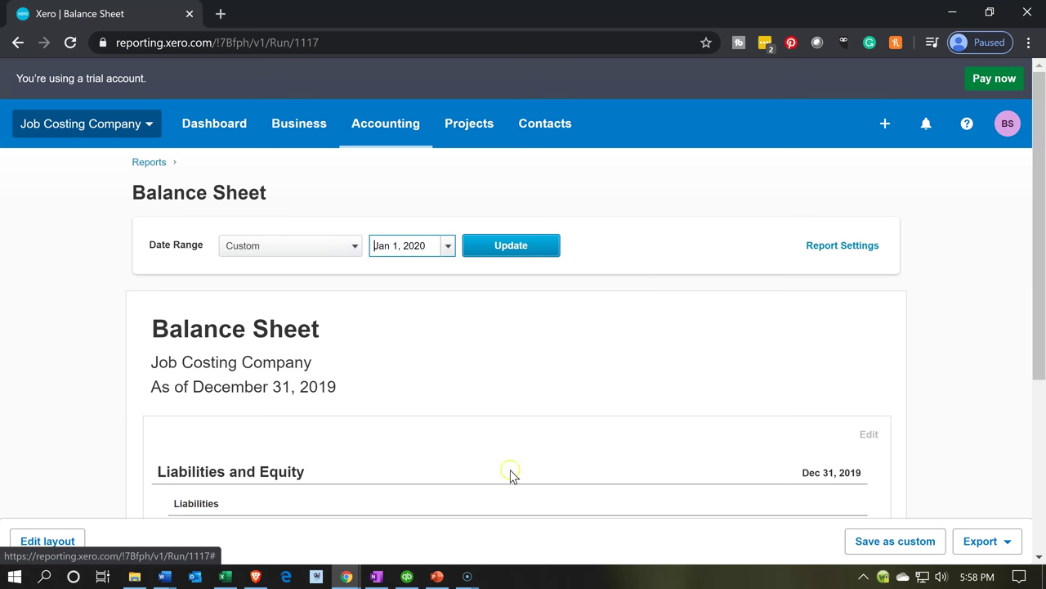
left_click(518, 255)
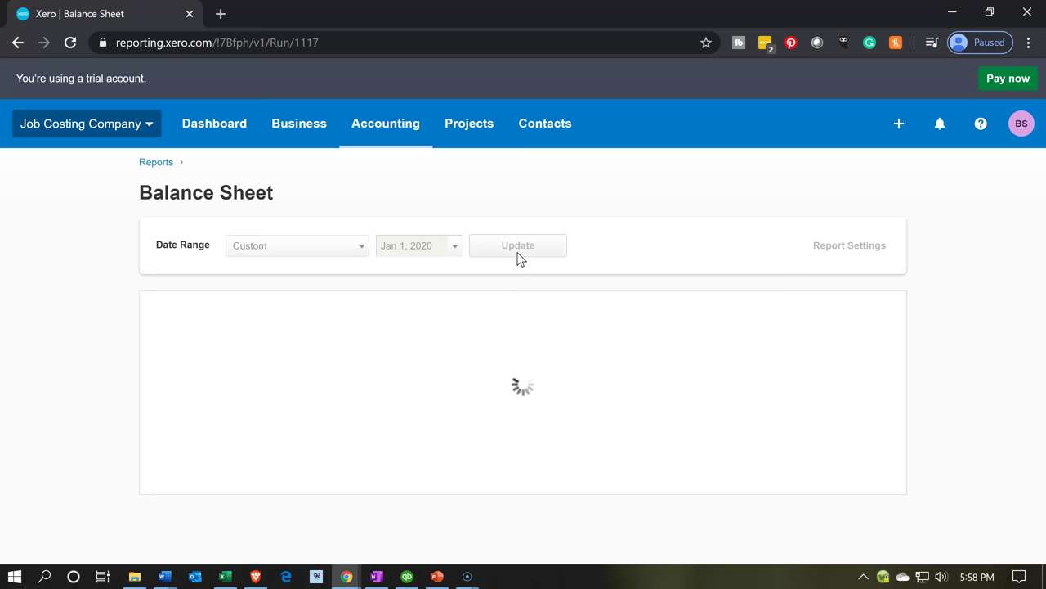
scroll(640, 346, "down", 3)
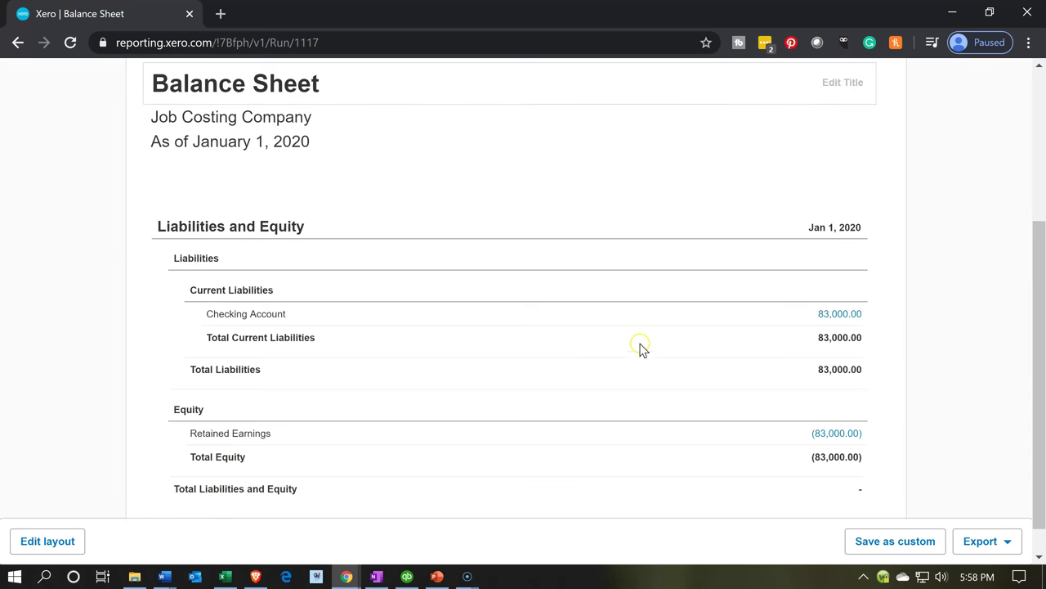
scroll(740, 333, "down", 1)
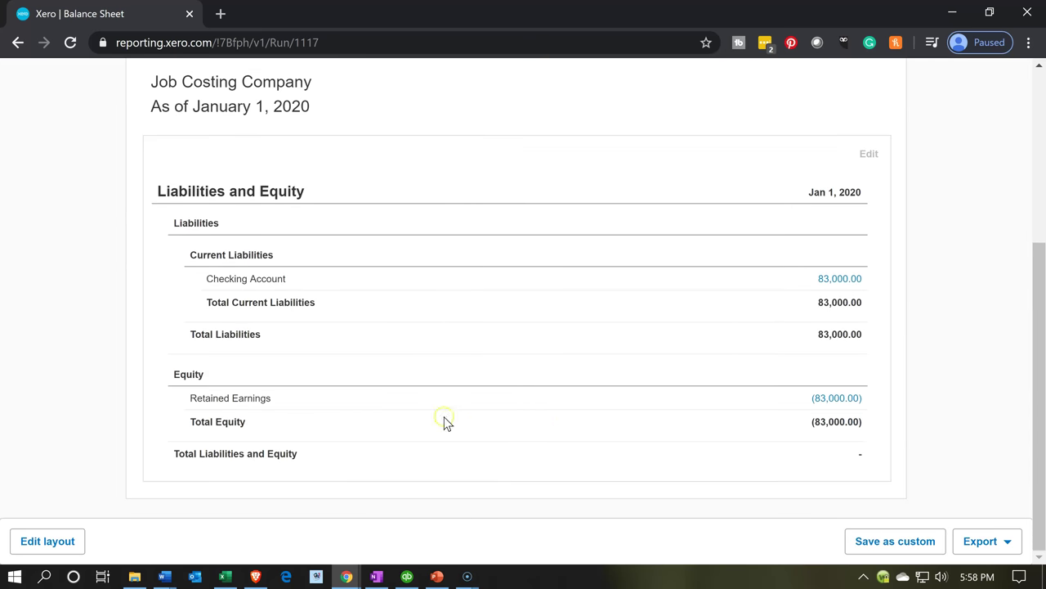
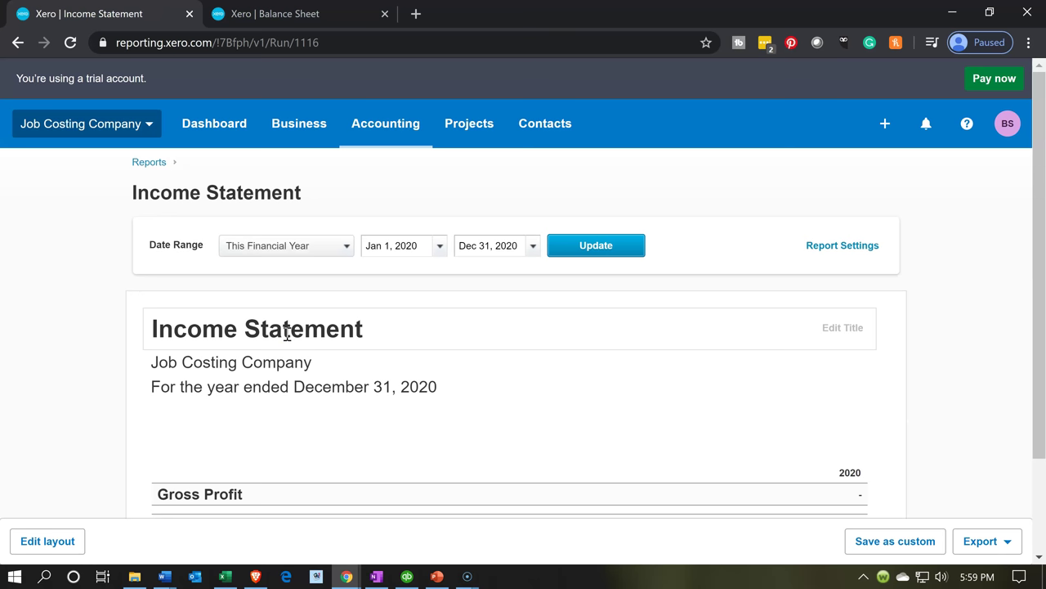
- Run the Income Statement for December 30, 2019 to December 31, 2020 and review its cost of goods sold and net income
scroll(287, 334, "down", 2)
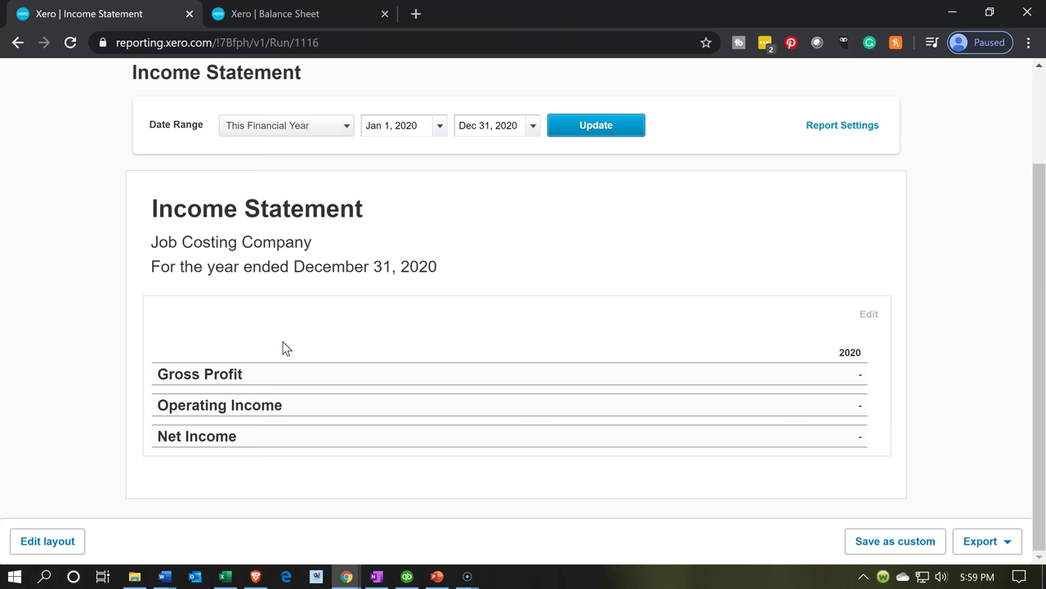
left_click(436, 129)
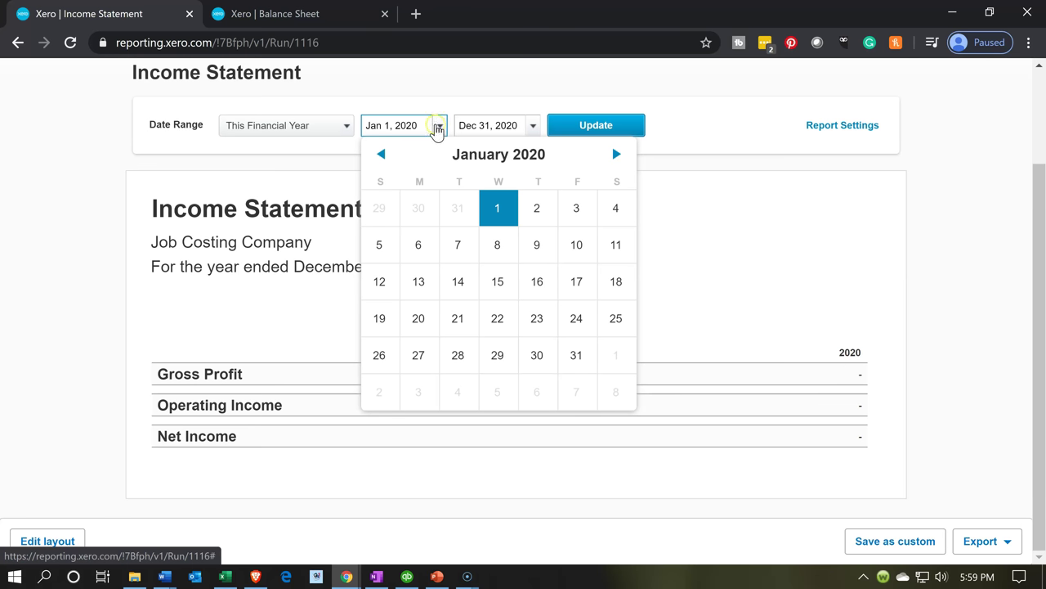
left_click(421, 209)
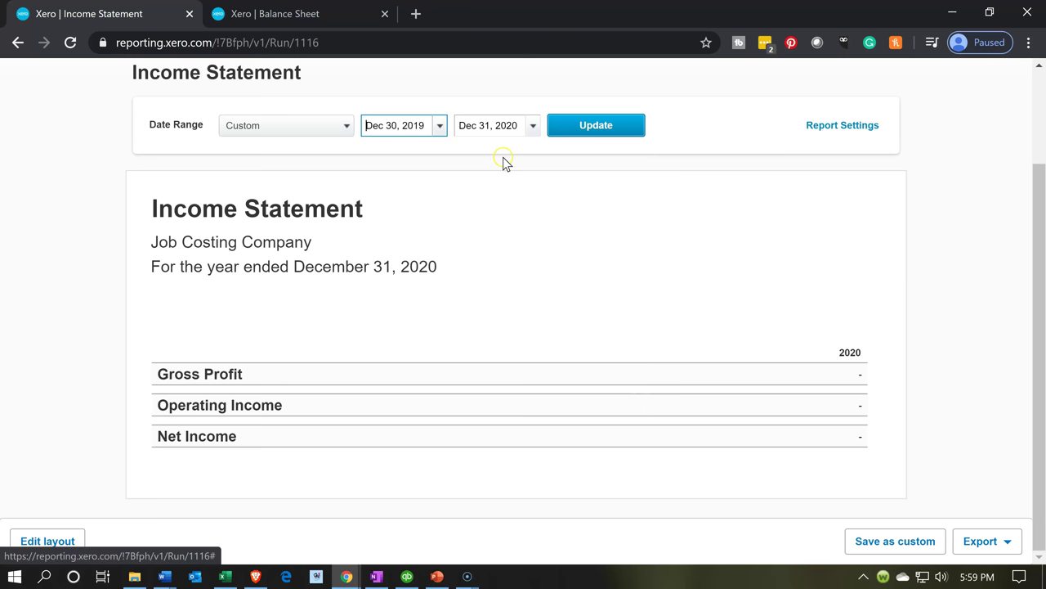
left_click(532, 127)
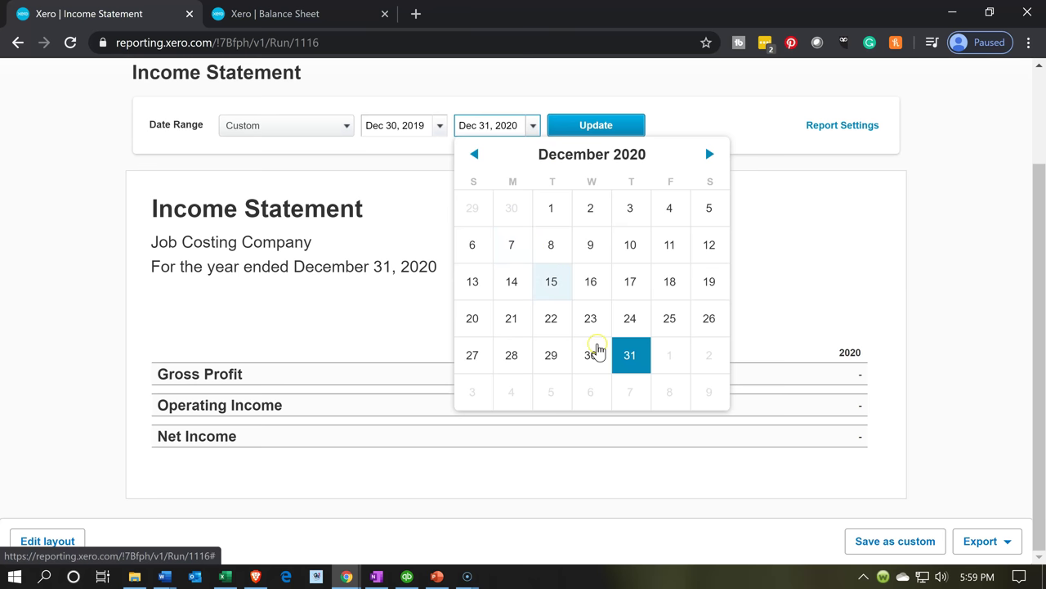
left_click(627, 355)
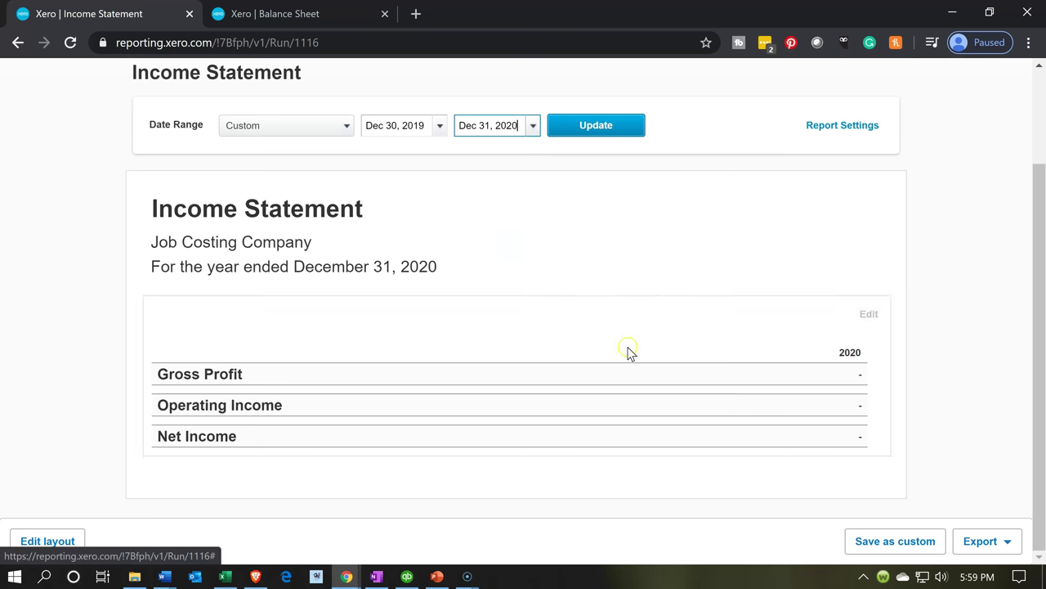
left_click(572, 128)
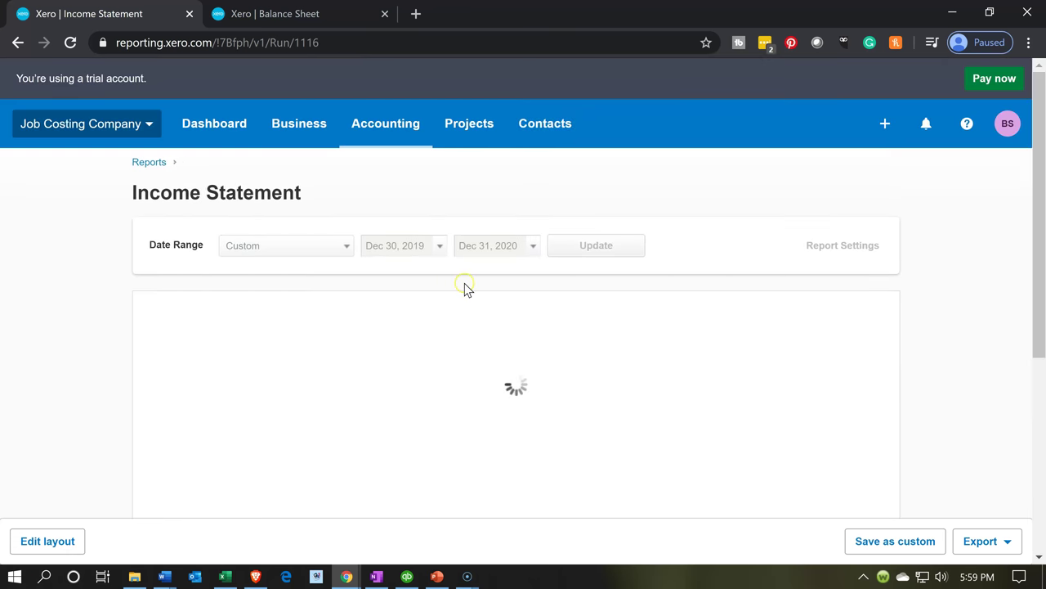
scroll(465, 289, "down", 3)
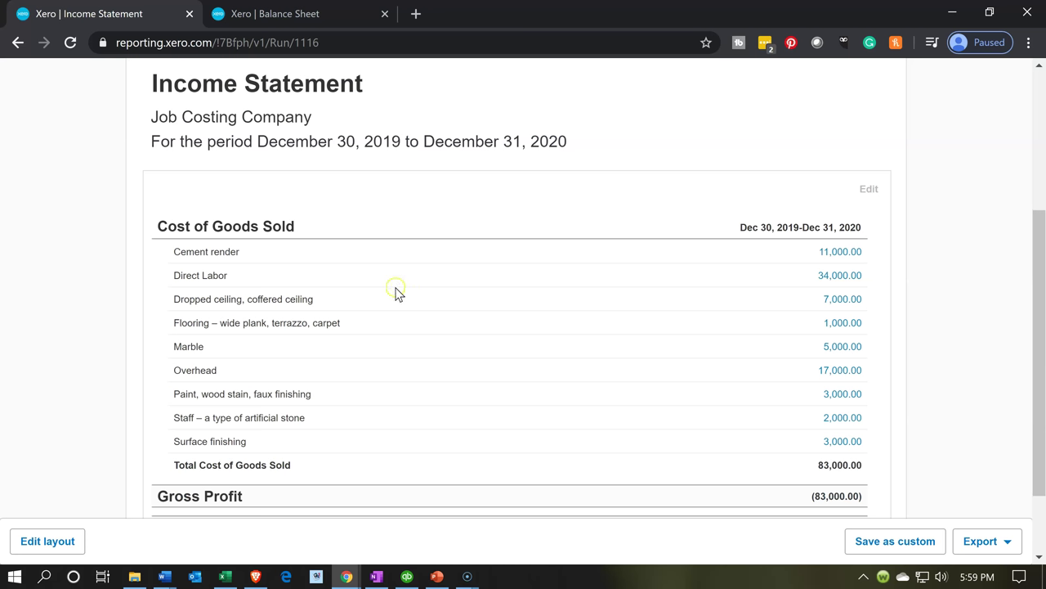
scroll(398, 294, "down", 1)
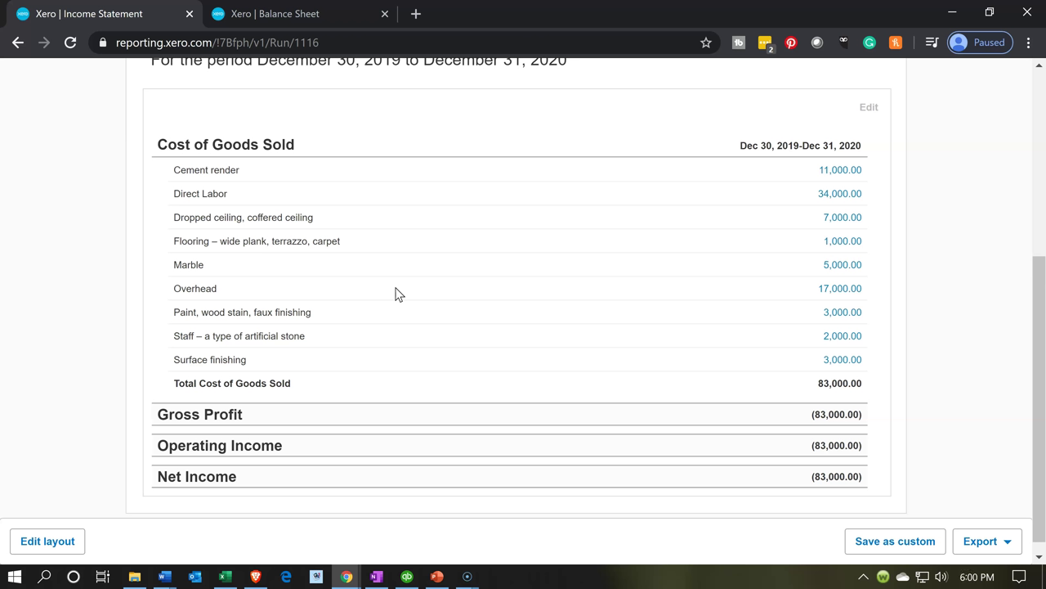
- Open the Income Statement's layout for editing and examine the Cost of Goods Sold group's settings and account rows
left_click(48, 541)
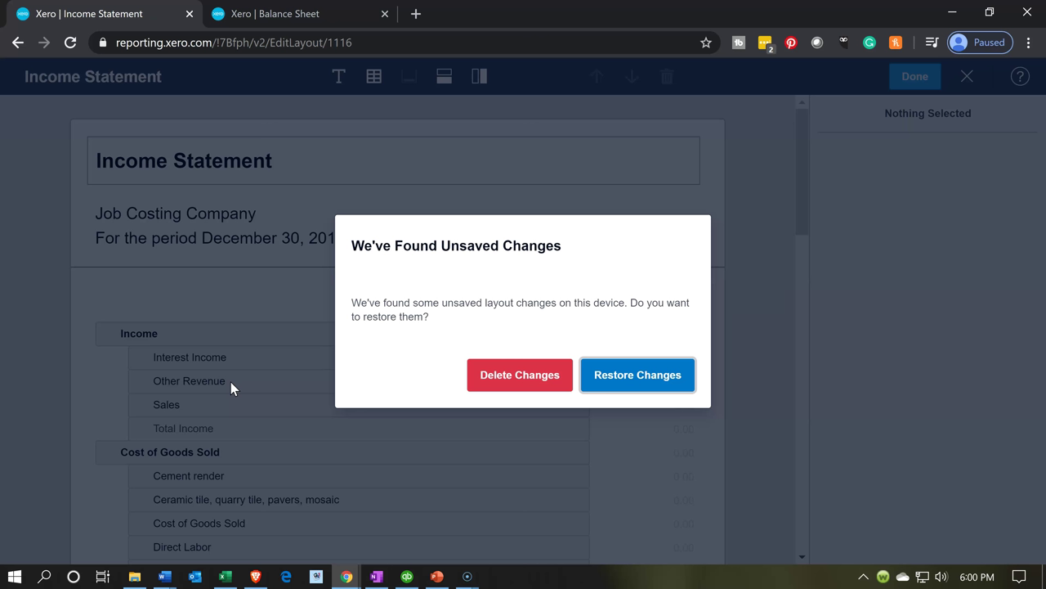
left_click(230, 382)
scroll(230, 381, "down", 2)
left_click(129, 287)
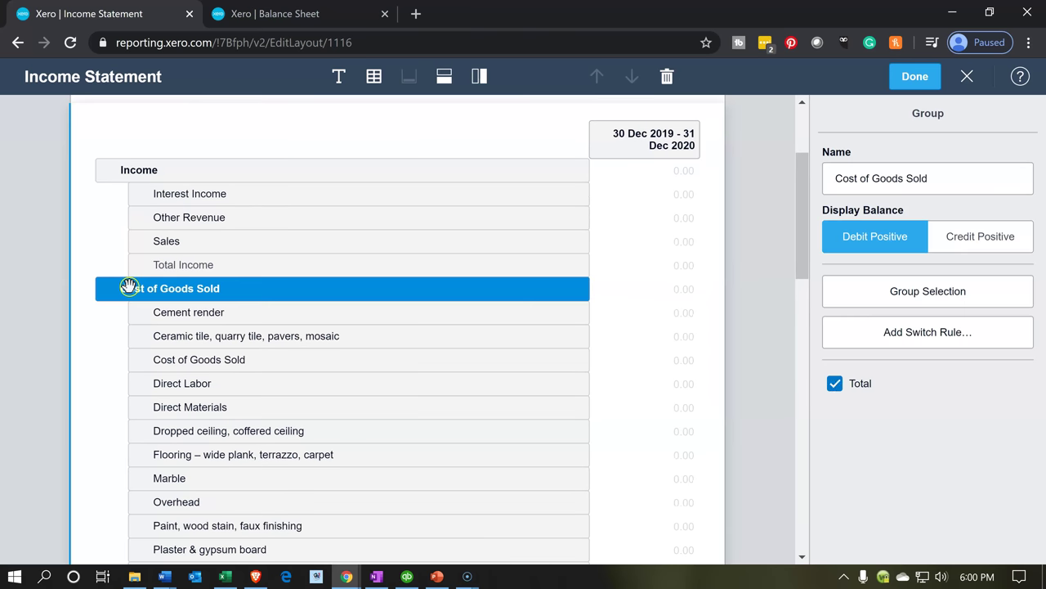
scroll(182, 368, "up", 1)
scroll(180, 359, "up", 1)
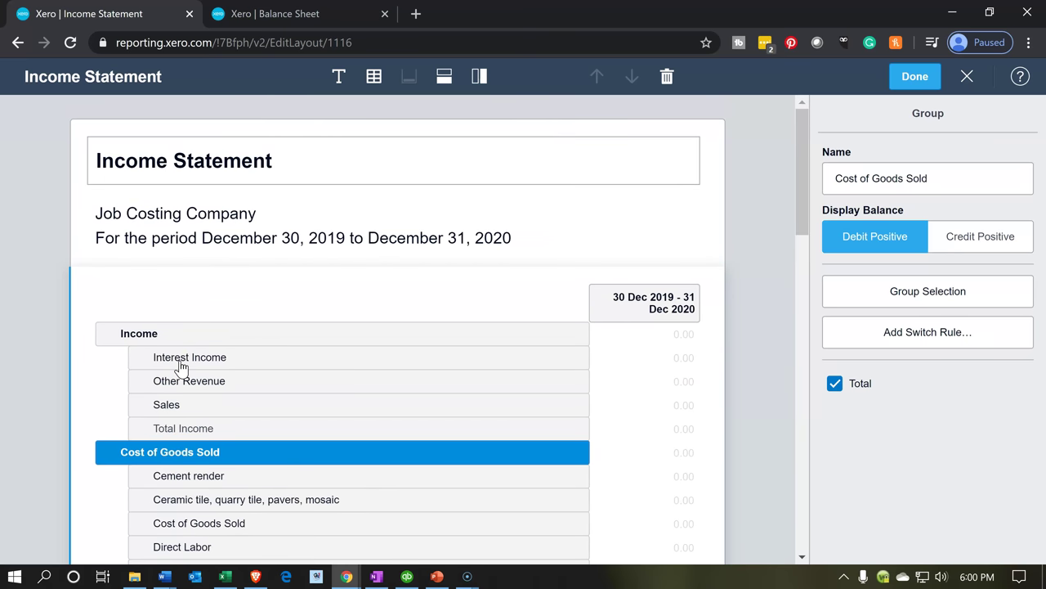
scroll(182, 368, "down", 1)
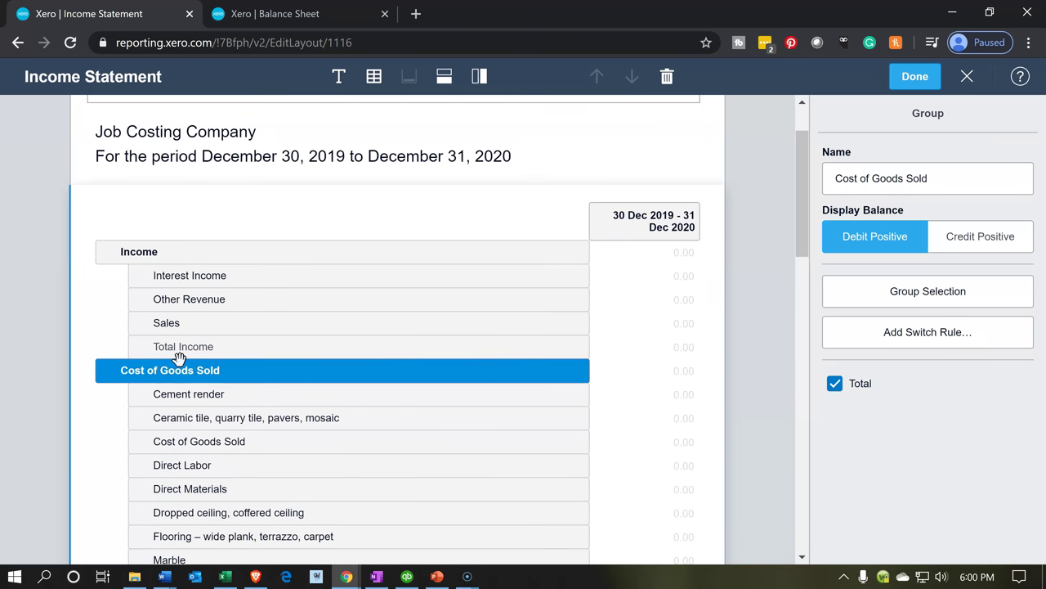
scroll(180, 359, "down", 1)
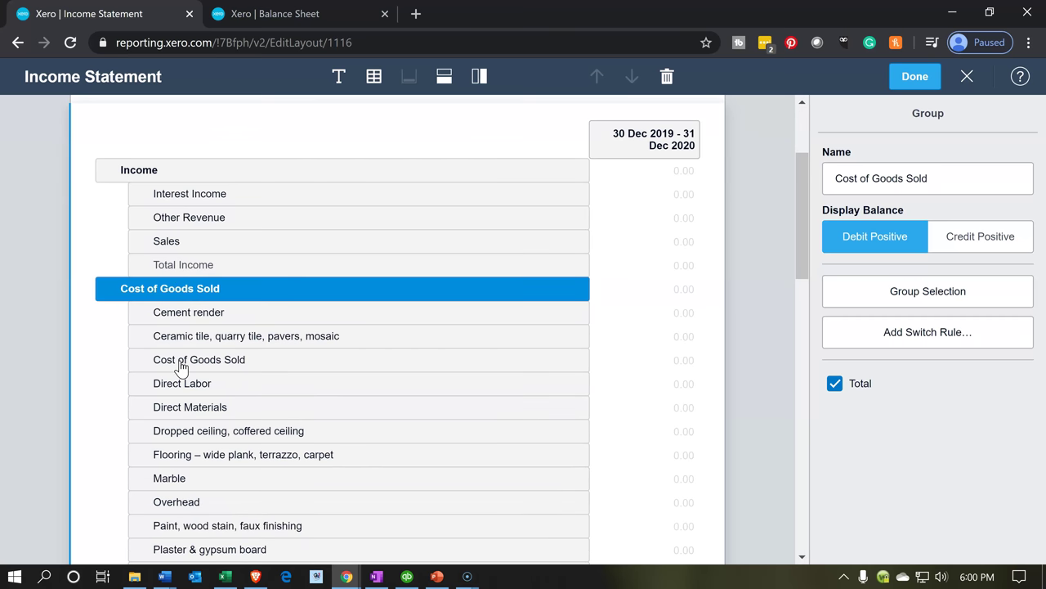
- Check the options for the Cement render row and leave the layout editor without saving changes
left_click(178, 347)
left_click(182, 313)
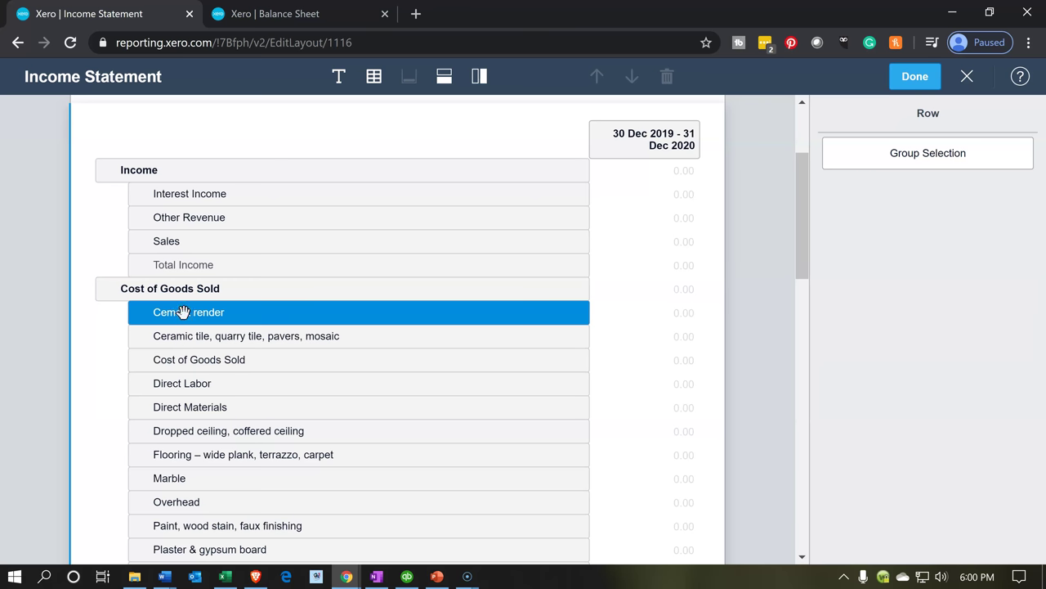
left_click(848, 201)
scroll(112, 465, "up", 2)
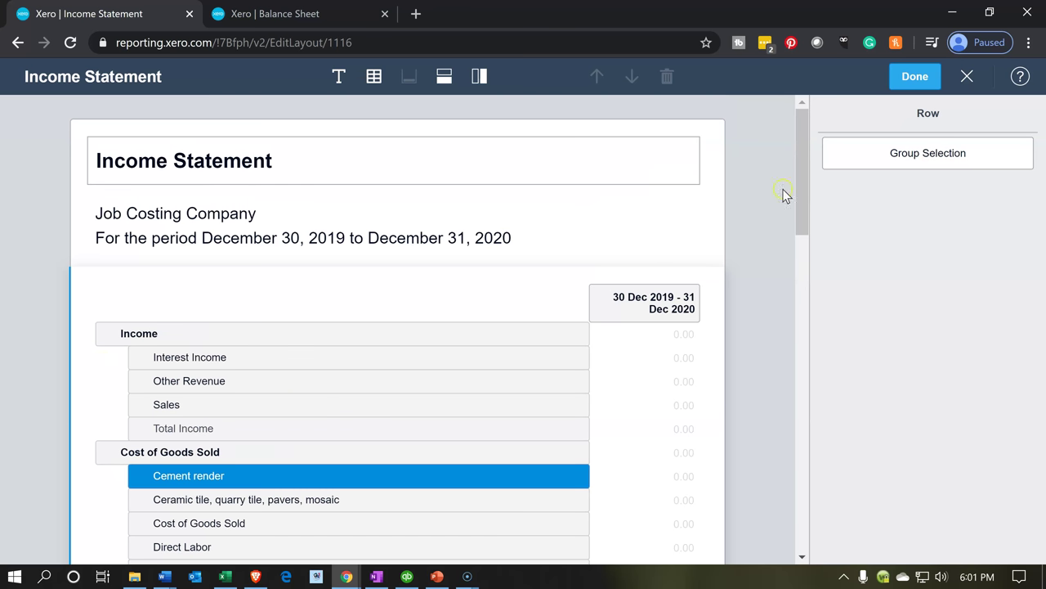
left_click(969, 78)
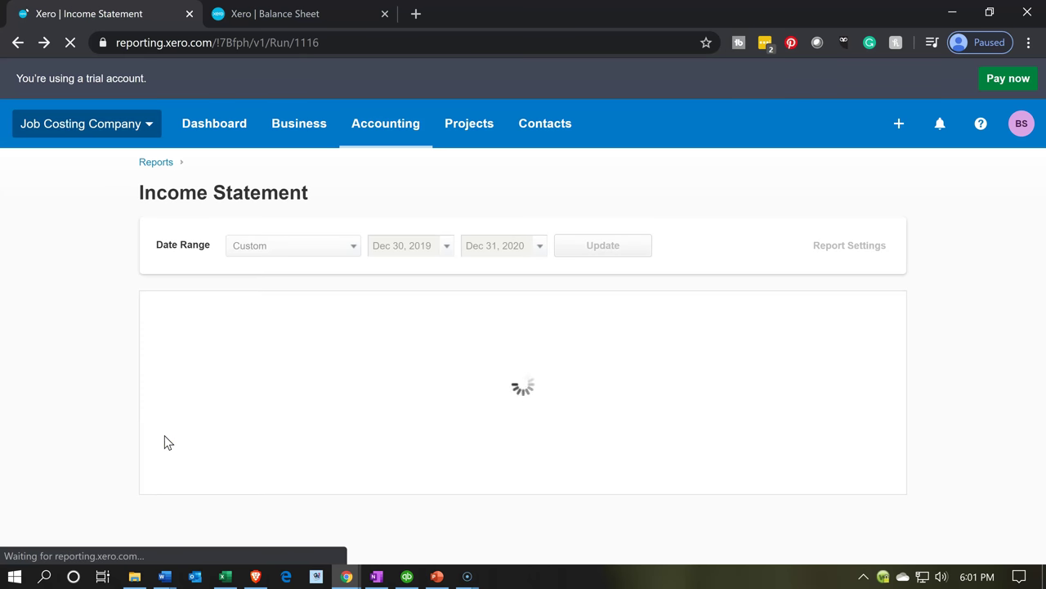
- Review the Income Statement's cost of goods sold lines, gross profit and net income for December 30, 2019 to December 31, 2020
scroll(196, 264, "down", 5)
left_click(206, 206)
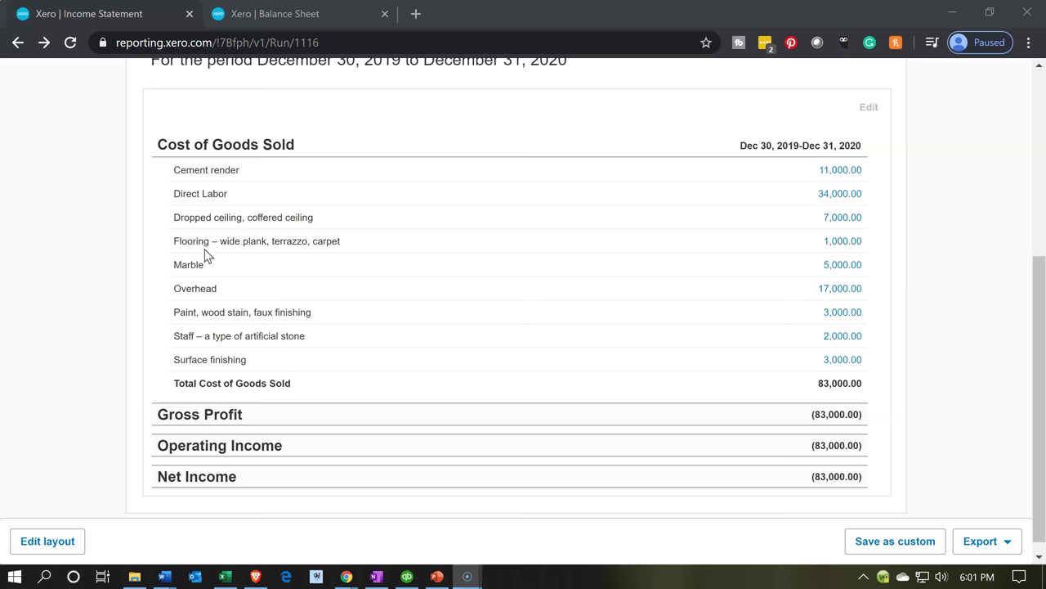
left_click(113, 493)
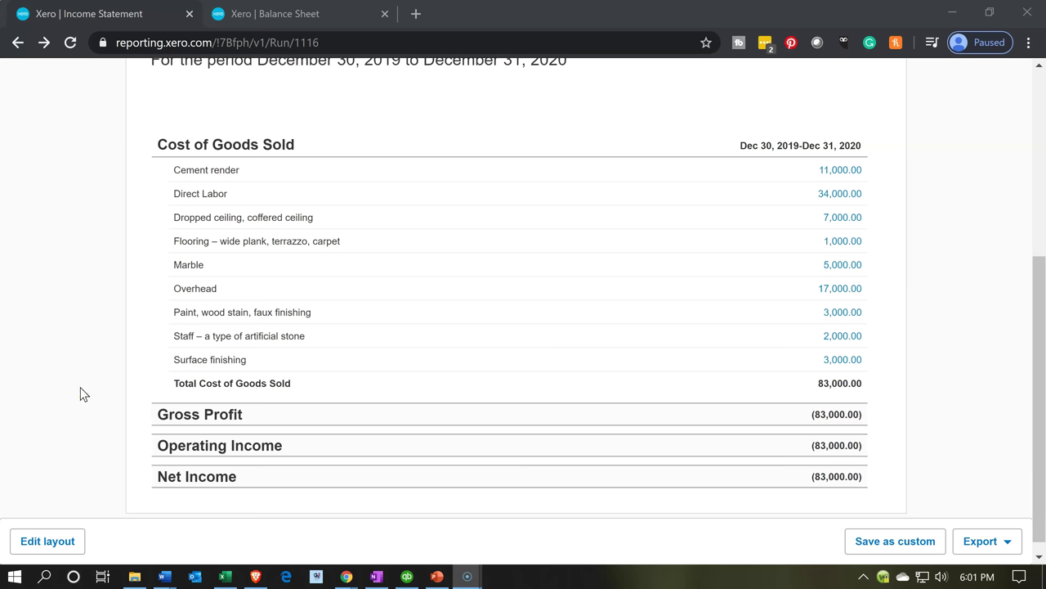
scroll(80, 394, "up", 2)
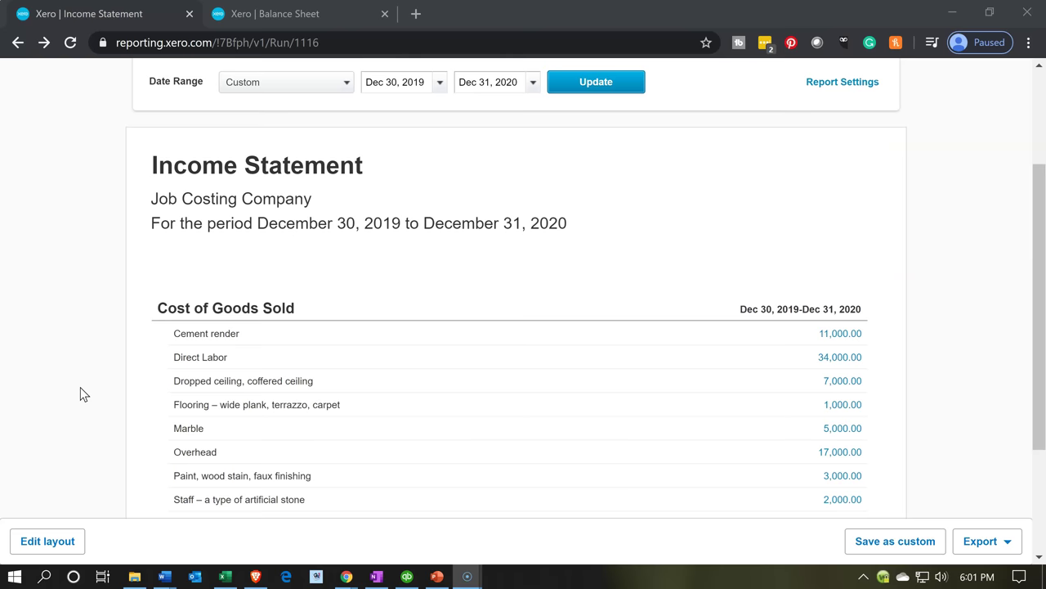
scroll(80, 394, "up", 2)
left_click(102, 184)
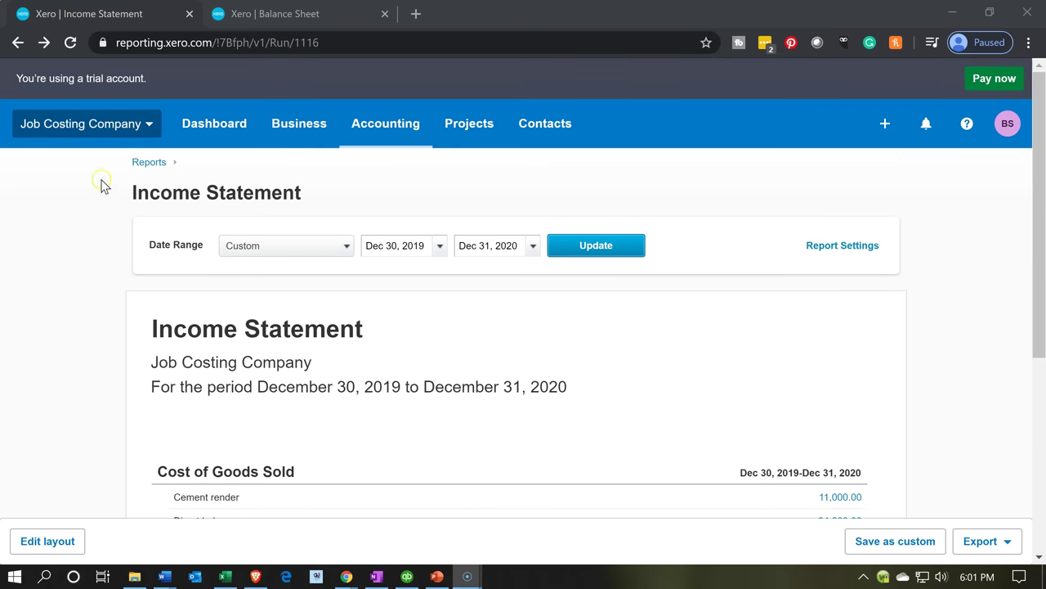
- Duplicate the Income Statement browser tab and return to the original one
left_click(131, 16)
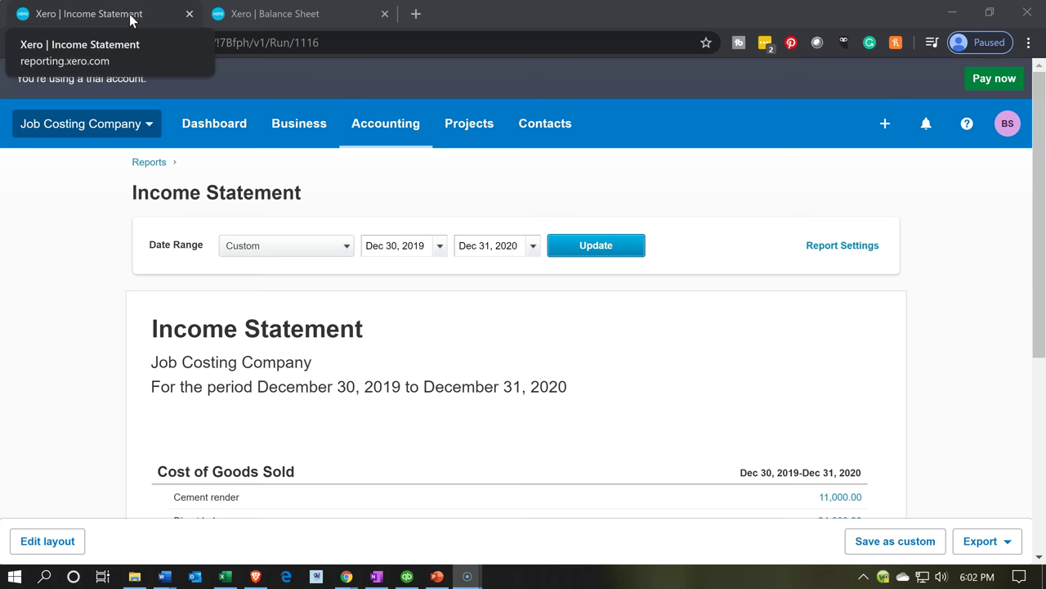
right_click(131, 17)
left_click(150, 71)
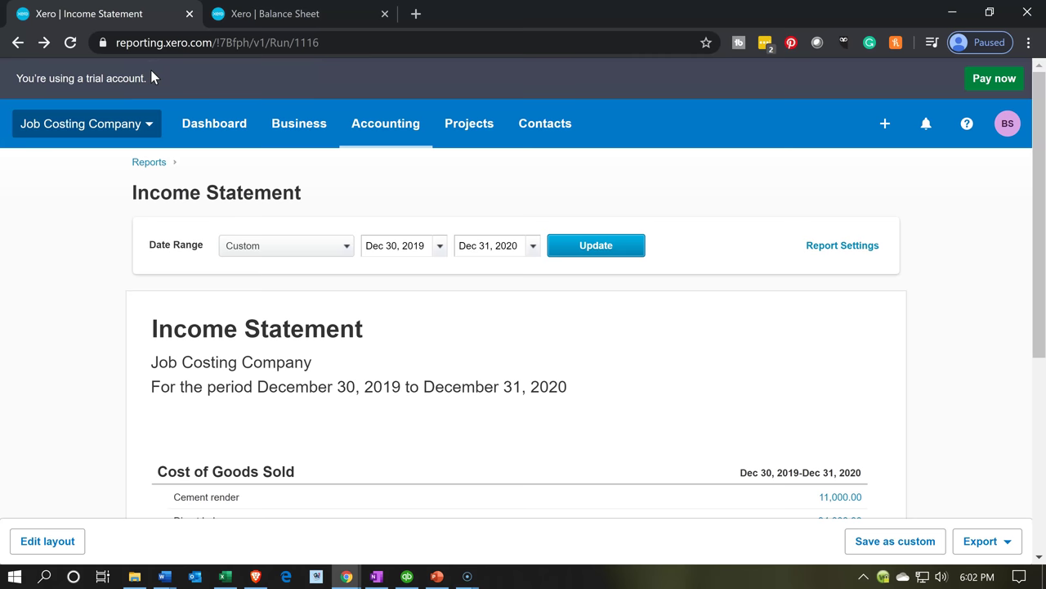
left_click(131, 15)
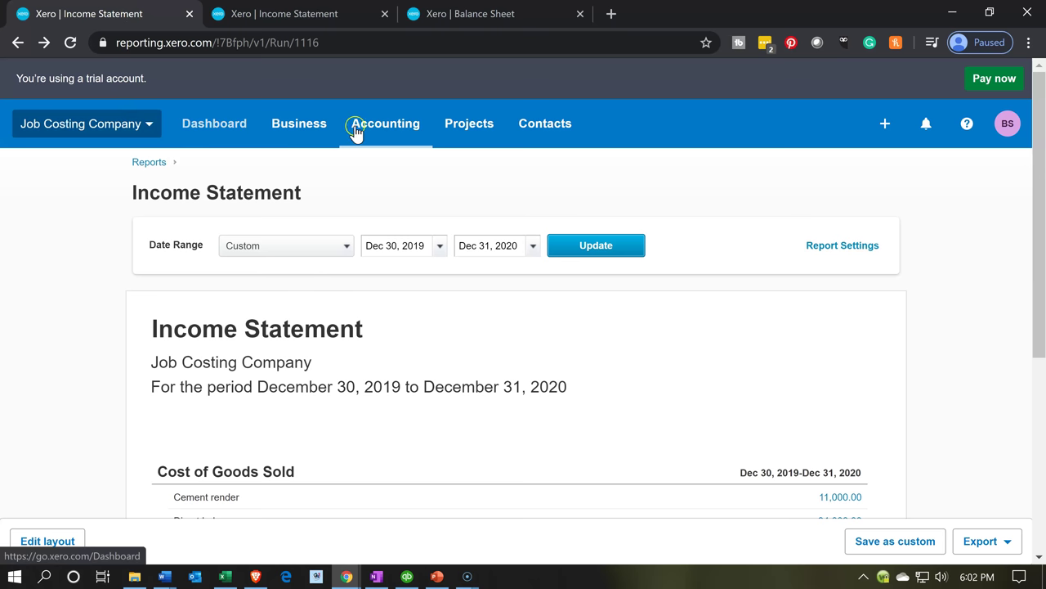
- Open project 15 of Customer 1 from the list of all projects and review its assigned expenses
left_click(463, 129)
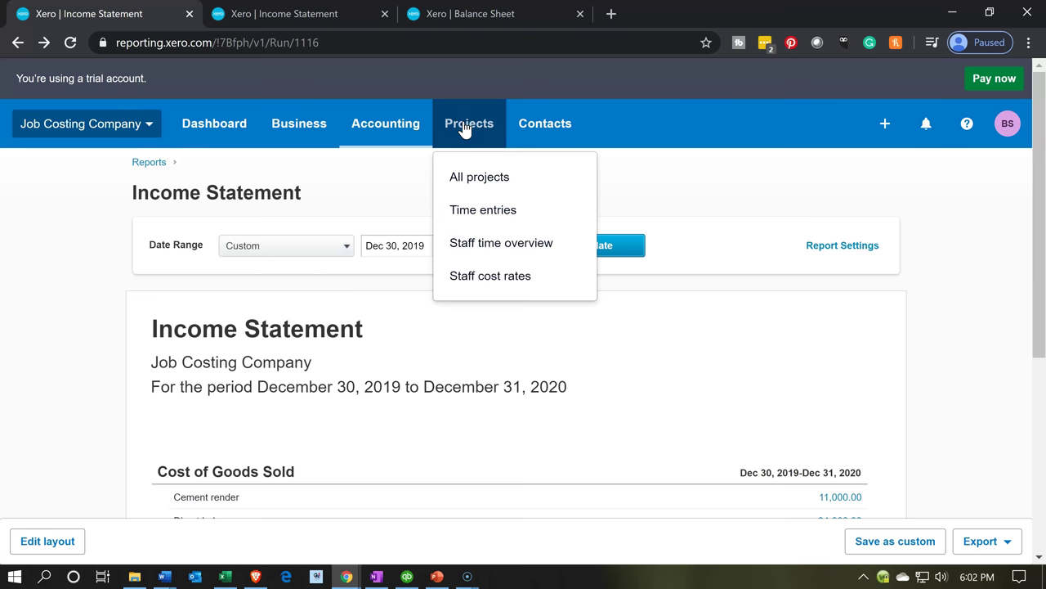
left_click(479, 174)
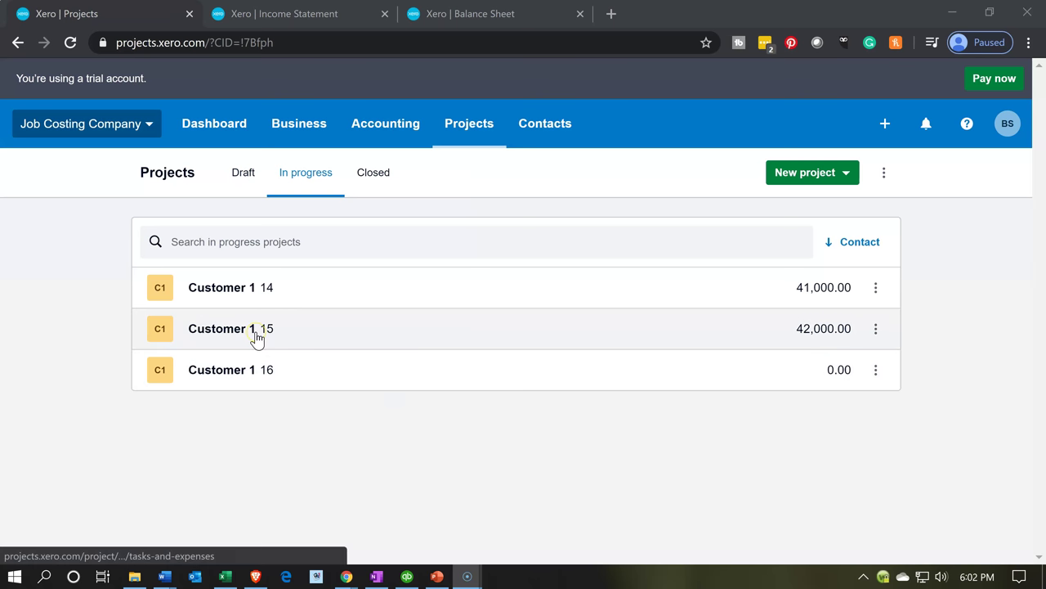
left_click(256, 337)
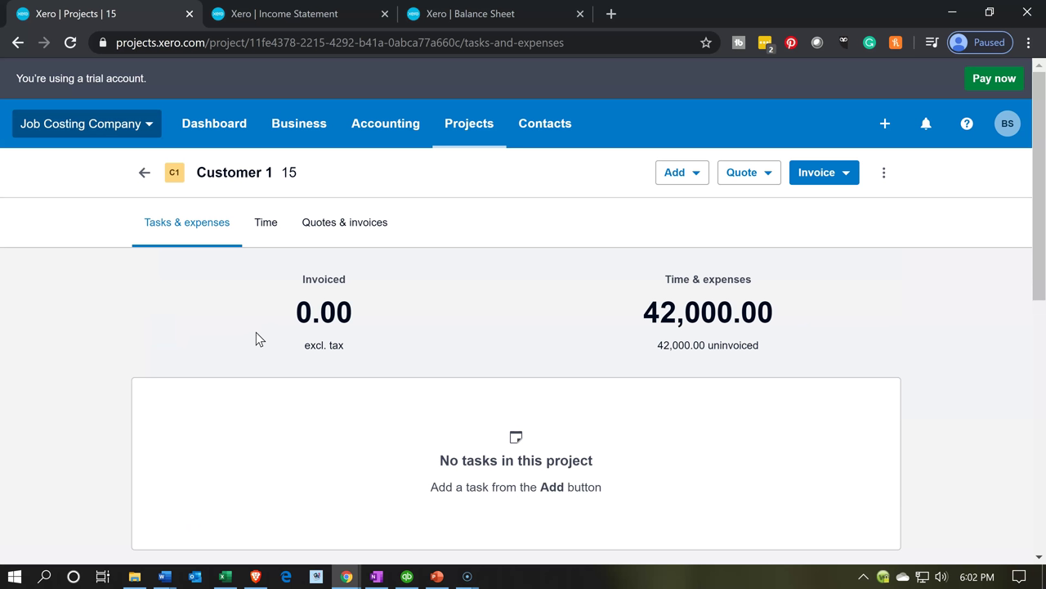
scroll(256, 332, "down", 7)
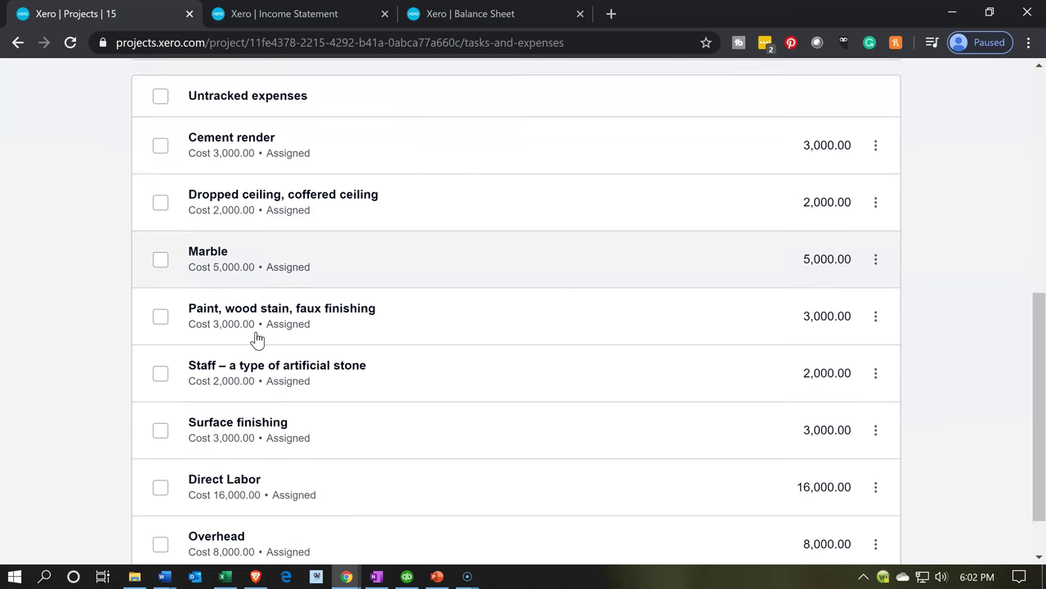
scroll(255, 332, "up", 8)
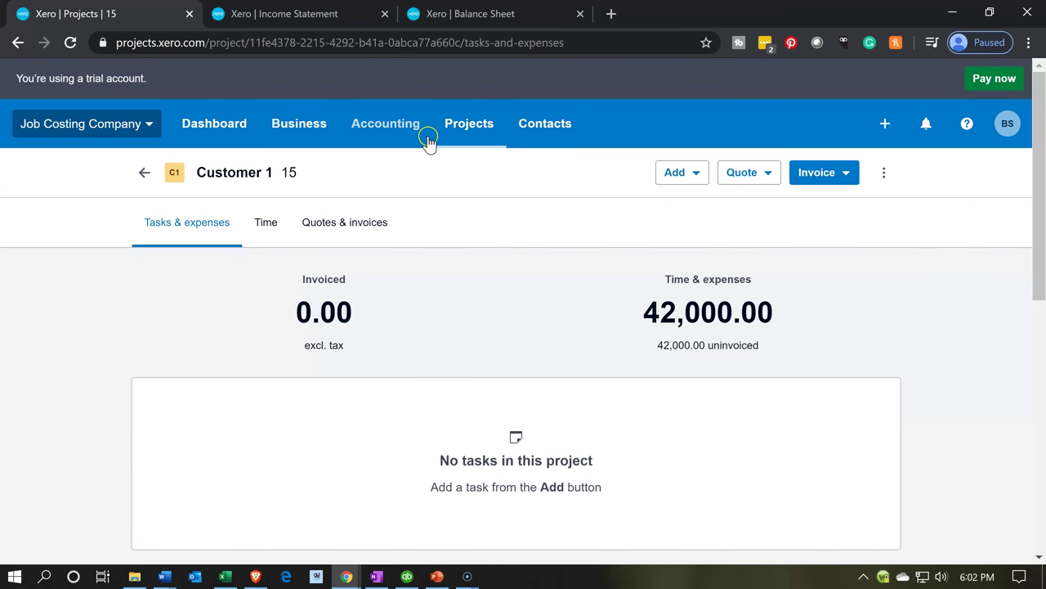
- Open the reports summary and locate the Projects group of reports
left_click(413, 137)
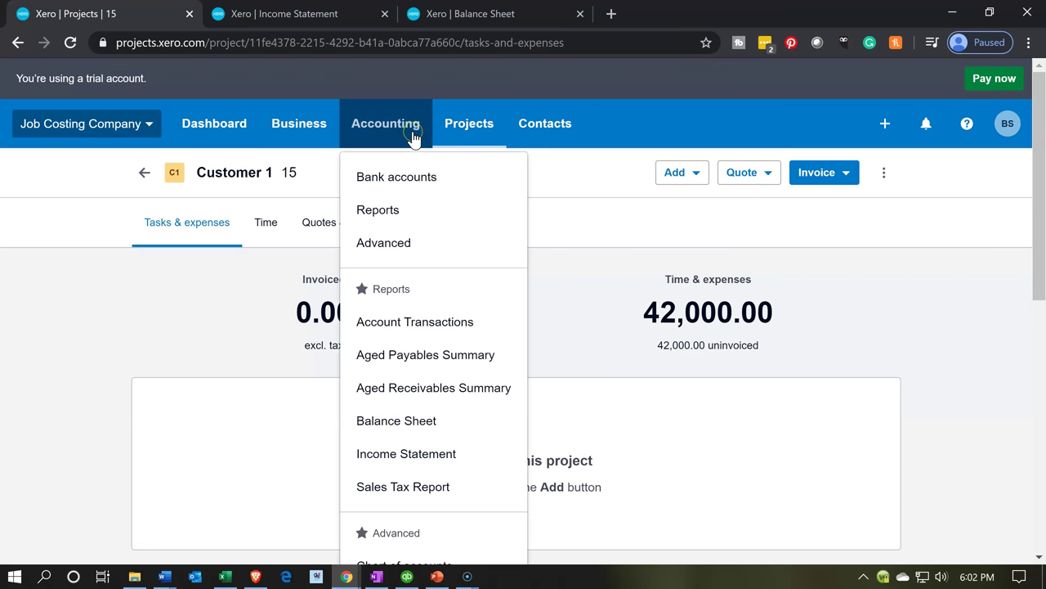
left_click(396, 222)
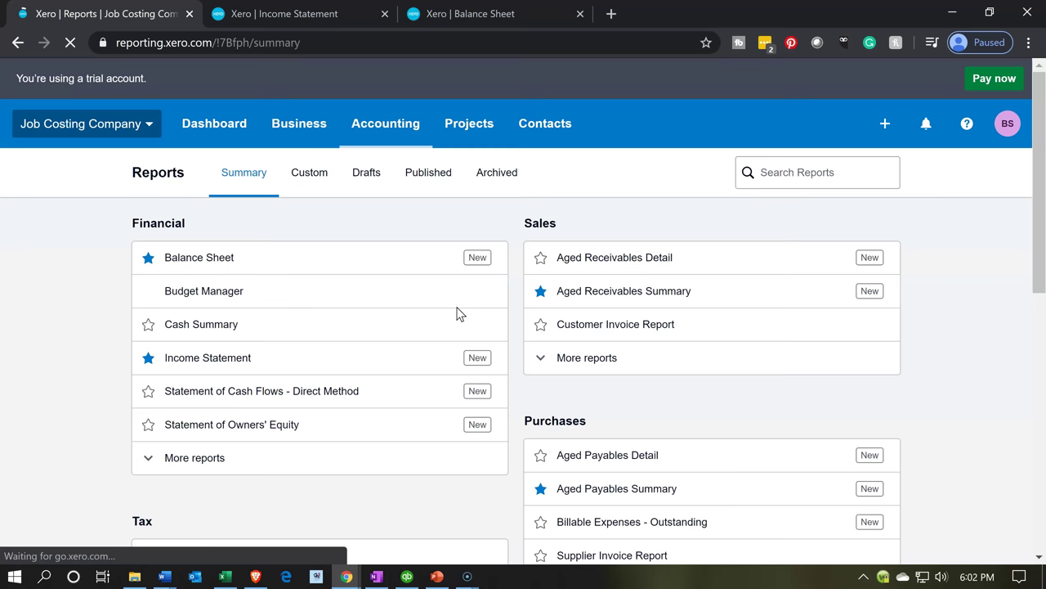
scroll(457, 314, "down", 1)
scroll(458, 314, "down", 5)
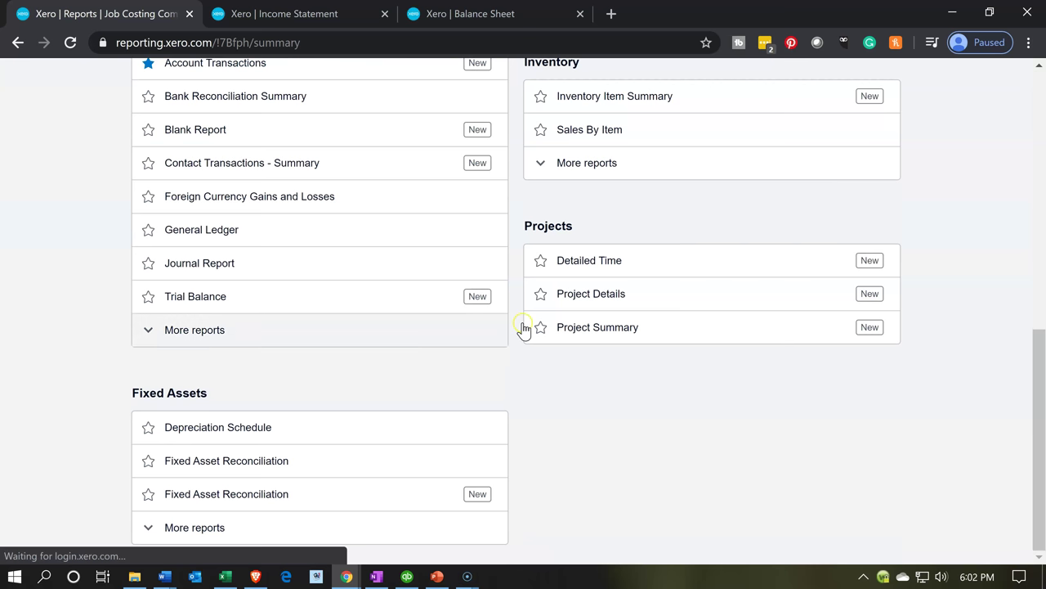